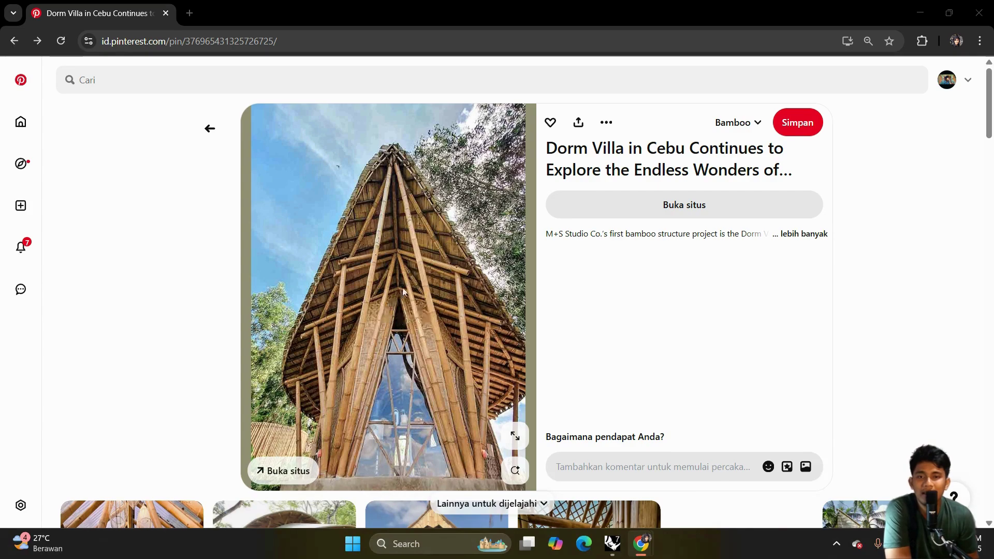
Browse the Dorm Villa in Cebu pin and its related bamboo building photos to compare roof shapes and structures.
{"action": "scroll", "coordinate": [332, 278], "scroll_direction": "down", "scroll_amount": 3}
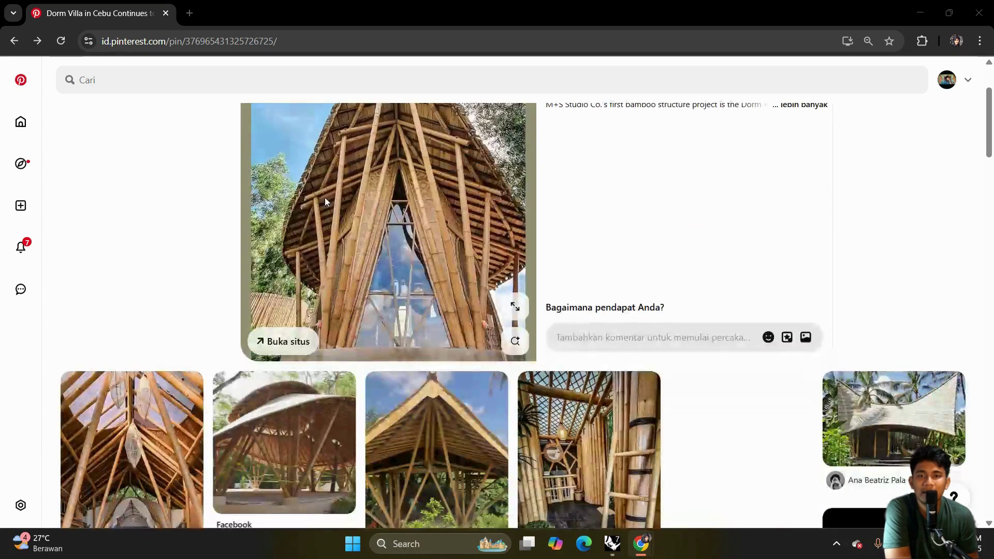
{"action": "scroll", "coordinate": [325, 197], "scroll_direction": "up", "scroll_amount": 3}
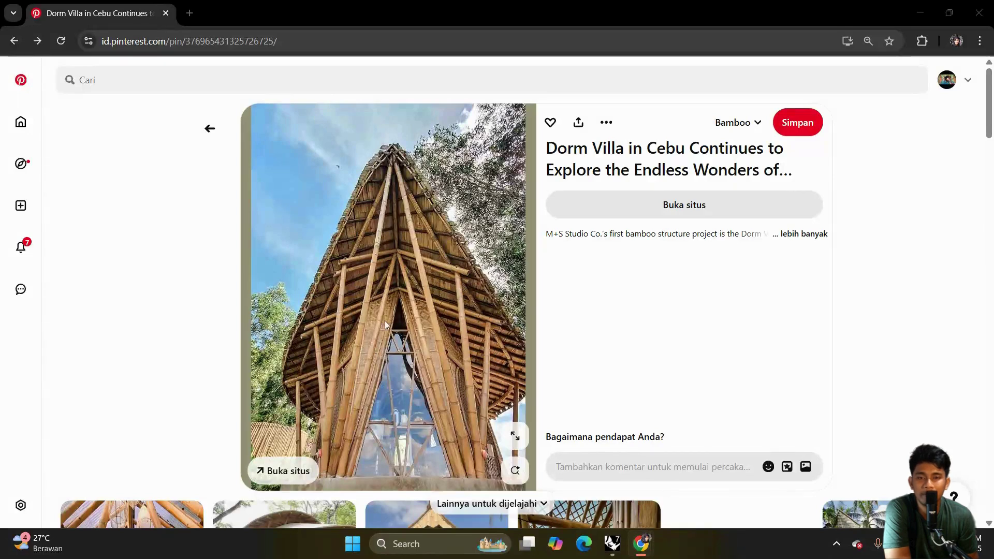
{"action": "scroll", "coordinate": [326, 320], "scroll_direction": "down", "scroll_amount": 1}
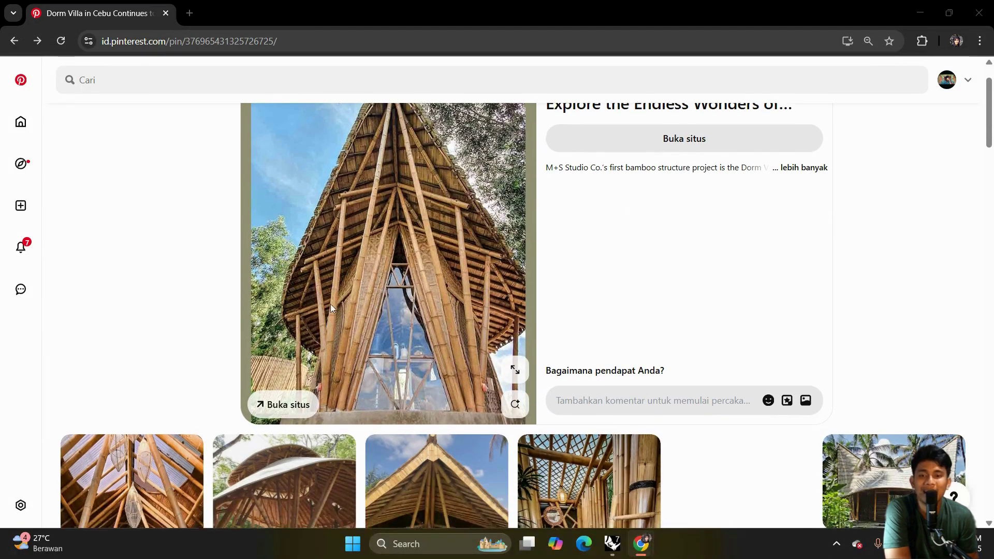
{"action": "scroll", "coordinate": [330, 307], "scroll_direction": "down", "scroll_amount": 2}
{"action": "scroll", "coordinate": [331, 303], "scroll_direction": "down", "scroll_amount": 2}
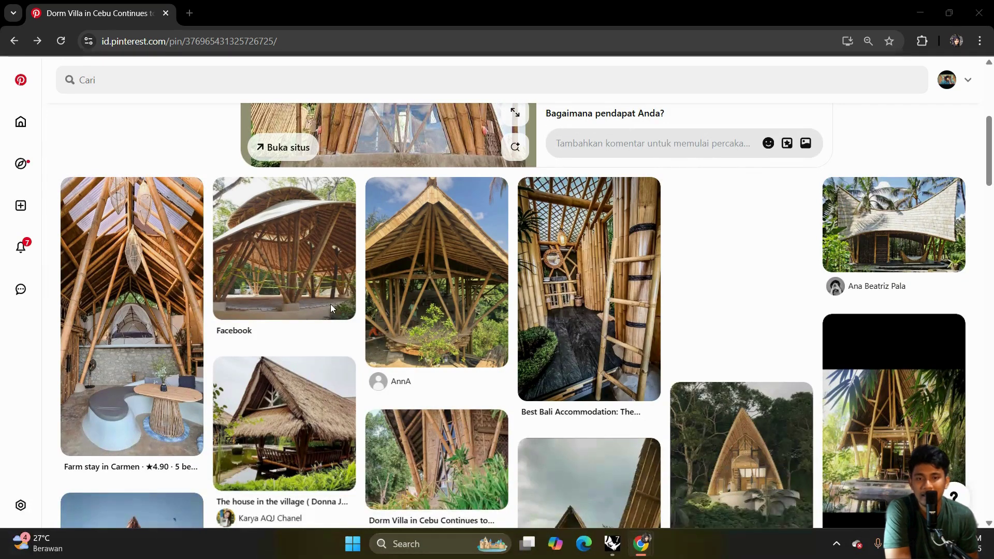
{"action": "scroll", "coordinate": [331, 306], "scroll_direction": "down", "scroll_amount": 2}
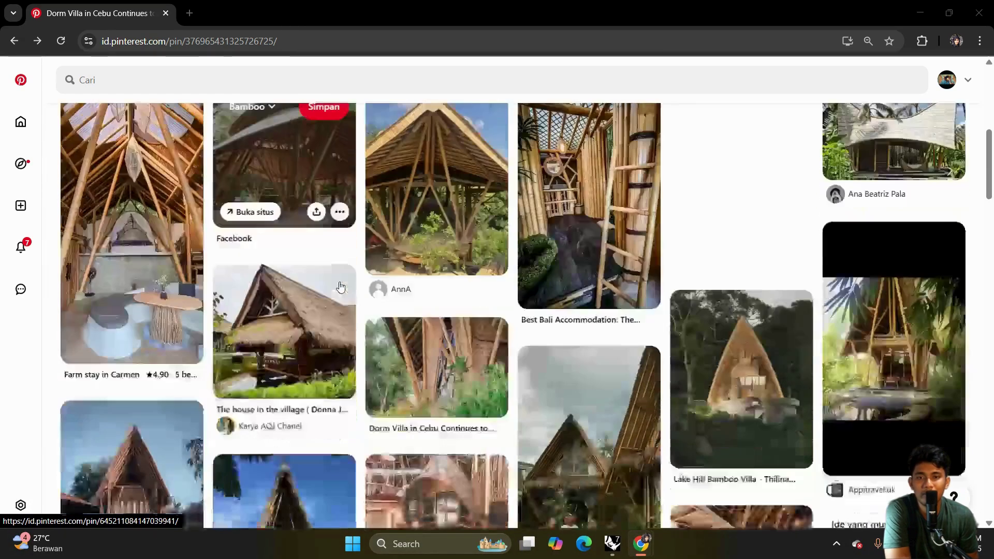
{"action": "scroll", "coordinate": [333, 315], "scroll_direction": "down", "scroll_amount": 2}
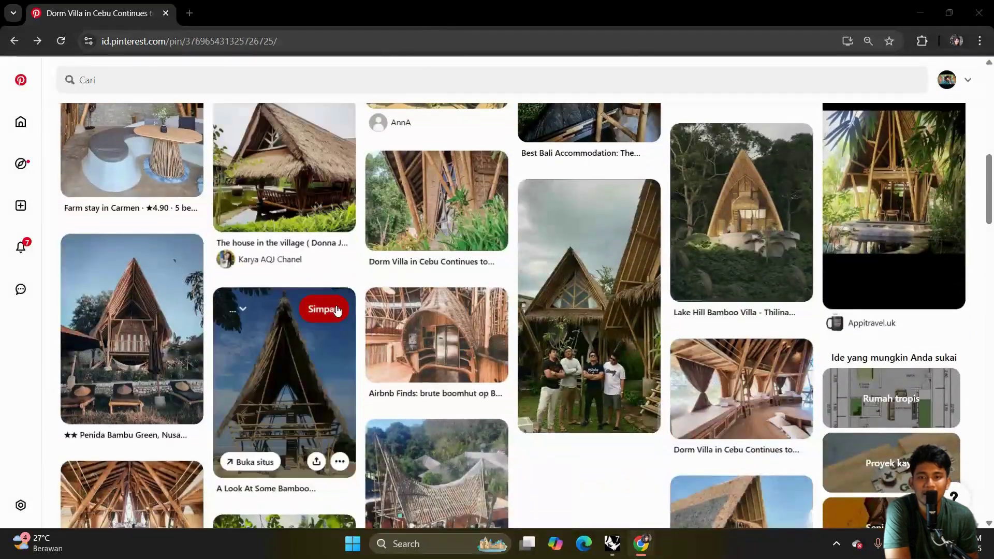
{"action": "scroll", "coordinate": [337, 310], "scroll_direction": "down", "scroll_amount": 3}
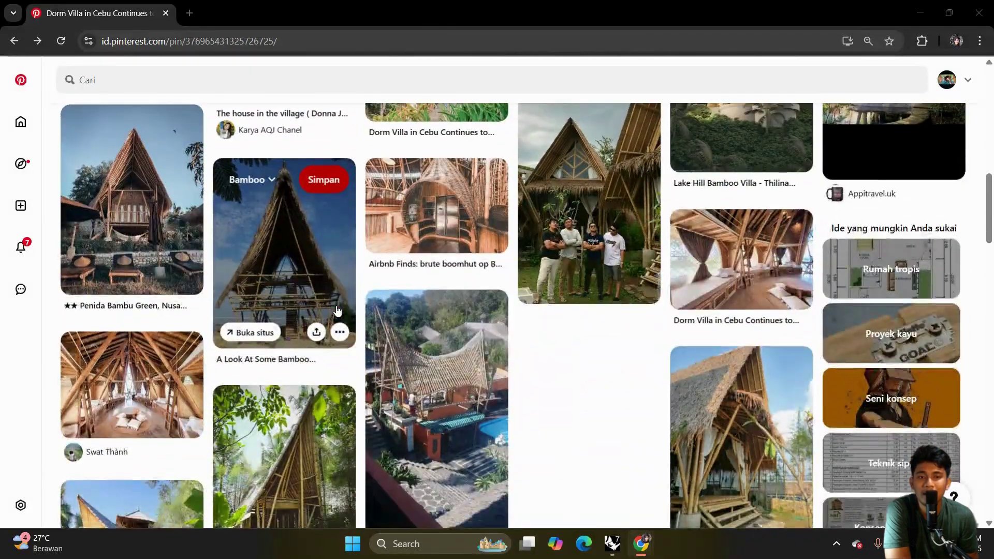
{"action": "scroll", "coordinate": [337, 309], "scroll_direction": "down", "scroll_amount": 2}
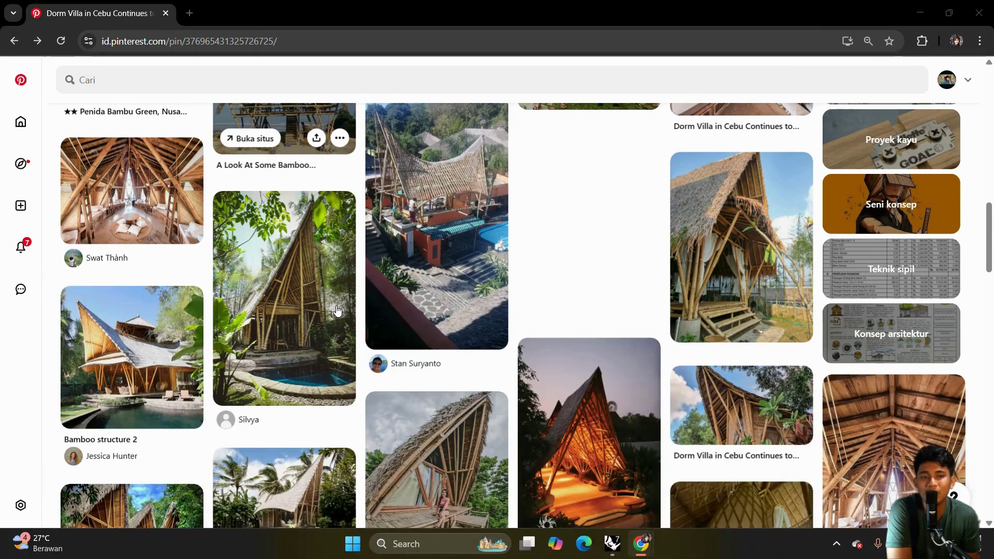
{"action": "scroll", "coordinate": [337, 310], "scroll_direction": "down", "scroll_amount": 2}
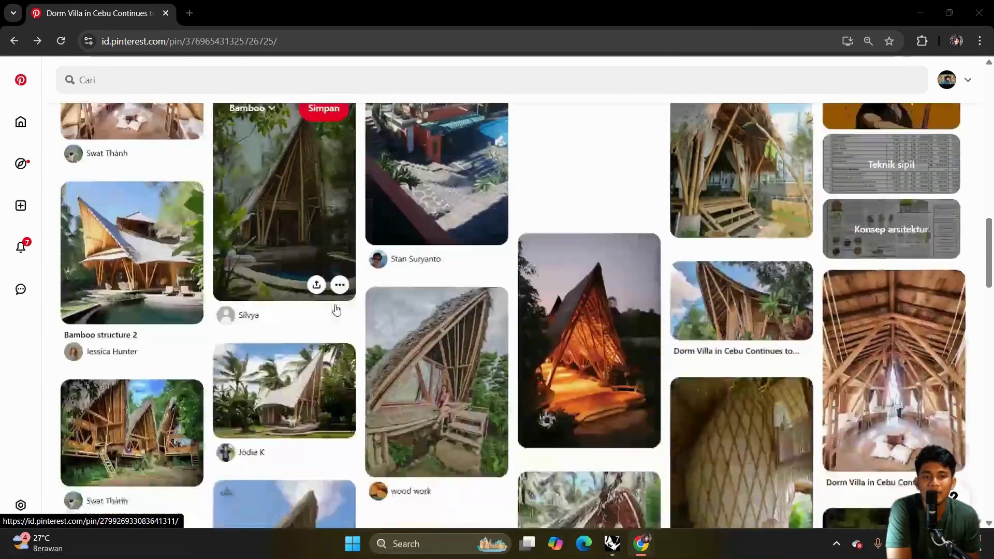
{"action": "scroll", "coordinate": [336, 310], "scroll_direction": "down", "scroll_amount": 3}
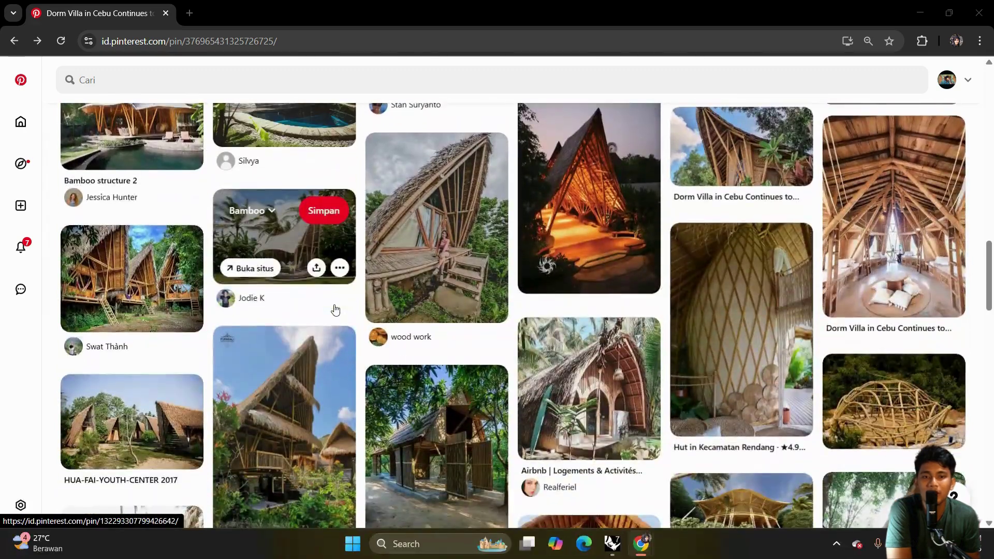
{"action": "scroll", "coordinate": [336, 310], "scroll_direction": "up", "scroll_amount": 10}
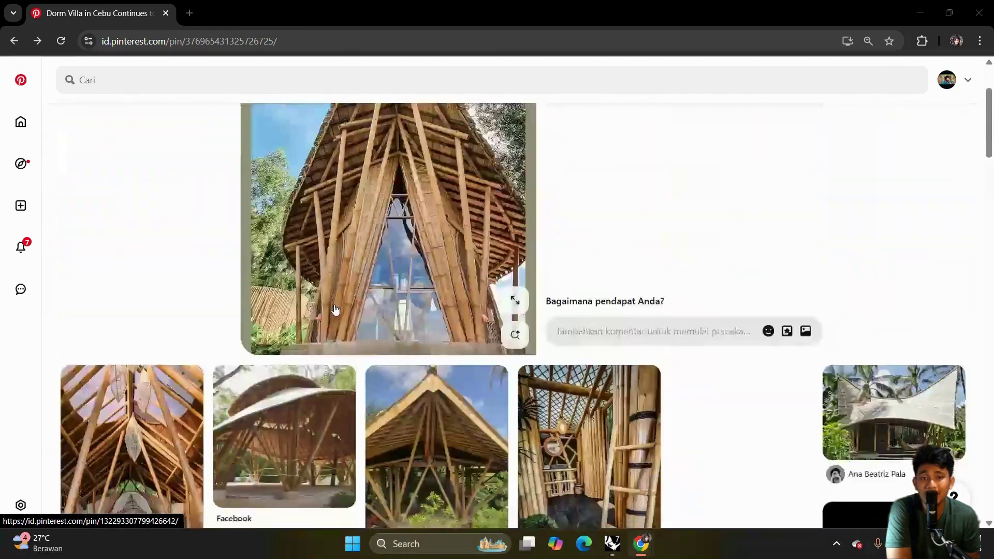
{"action": "scroll", "coordinate": [335, 310], "scroll_direction": "up", "scroll_amount": 3}
{"action": "scroll", "coordinate": [335, 309], "scroll_direction": "down", "scroll_amount": 4}
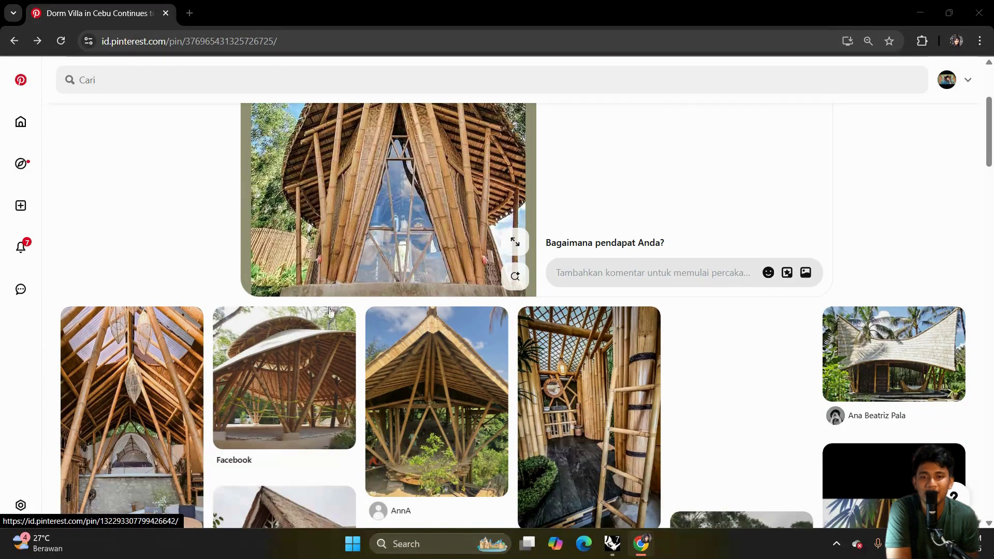
{"action": "scroll", "coordinate": [327, 310], "scroll_direction": "down", "scroll_amount": 2}
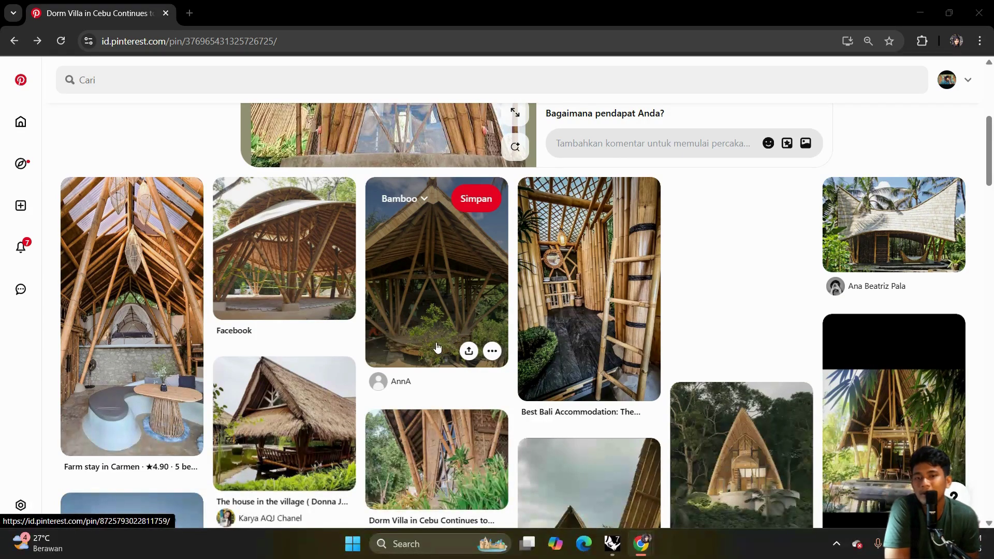
{"action": "scroll", "coordinate": [325, 353], "scroll_direction": "down", "scroll_amount": 1}
{"action": "scroll", "coordinate": [325, 352], "scroll_direction": "down", "scroll_amount": 3}
{"action": "scroll", "coordinate": [335, 336], "scroll_direction": "down", "scroll_amount": 1}
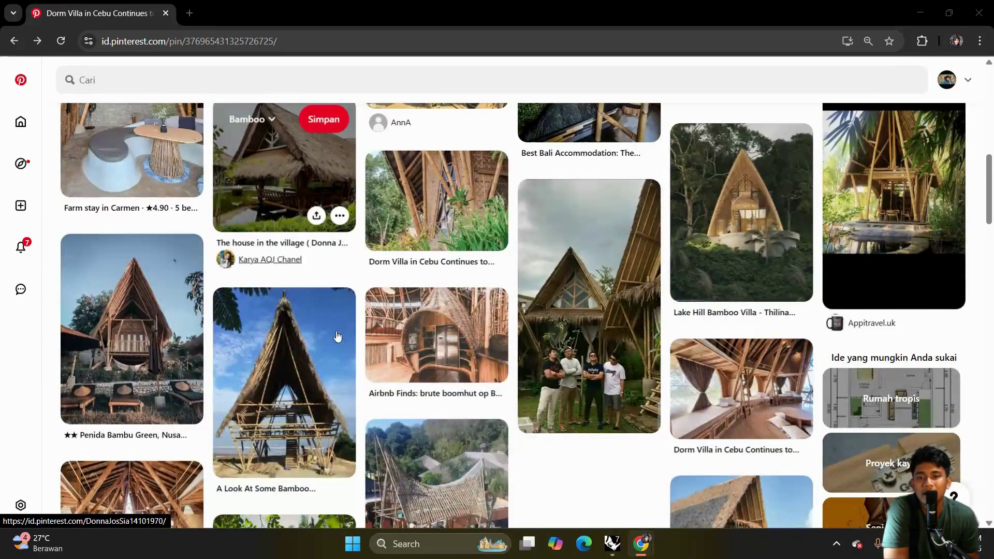
Return to the Dorm Villa photo and capture it as a rectangular screen snip, opened in Snipping Tool for annotation.
{"action": "scroll", "coordinate": [365, 310], "scroll_direction": "up", "scroll_amount": 6}
{"action": "scroll", "coordinate": [365, 306], "scroll_direction": "up", "scroll_amount": 5}
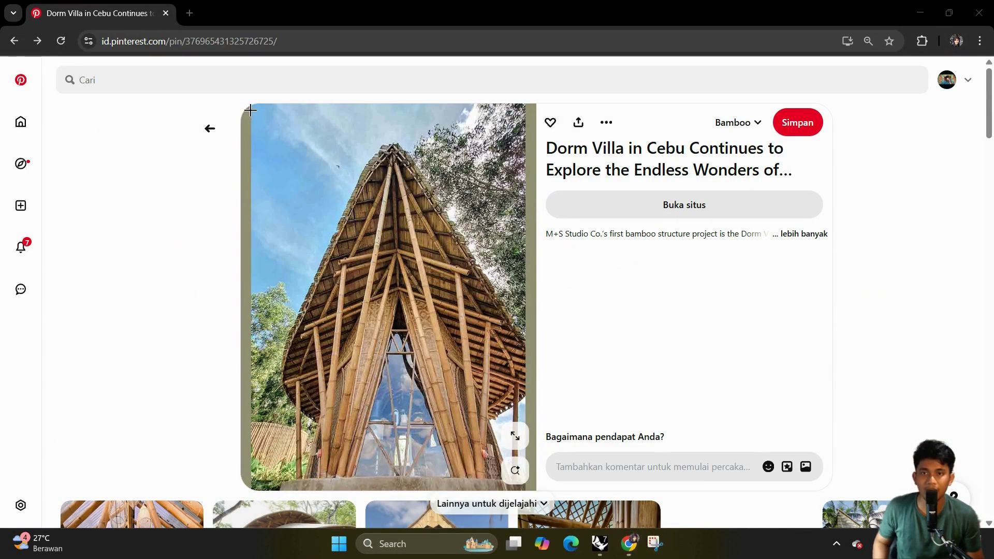
{"action": "key", "text": "super+shift+s"}
{"action": "left_click_drag", "start_coordinate": [251, 111], "coordinate": [532, 483]}
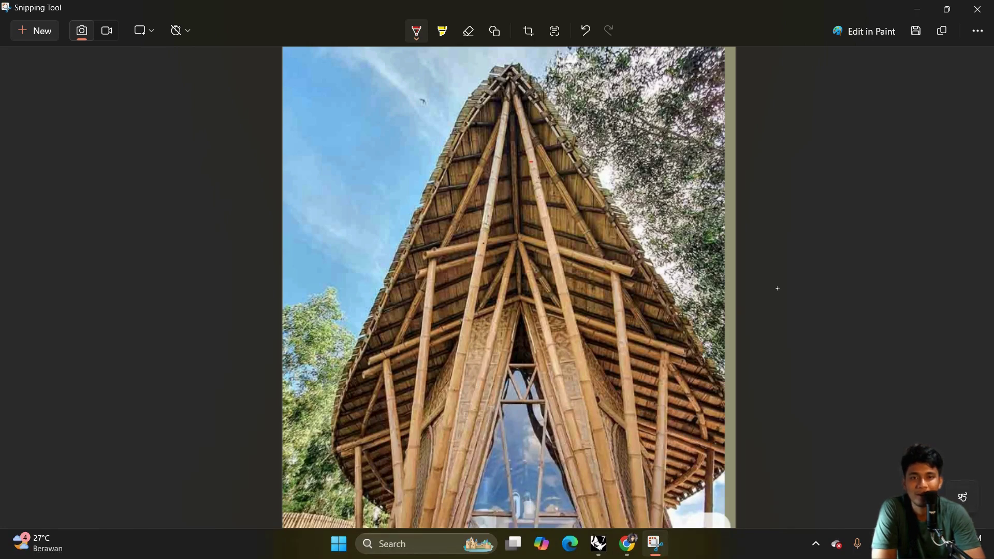
Mark both outer roof edges and a bamboo member inside the right edge in red, adding arrows with handwritten material labels.
{"action": "left_click_drag", "start_coordinate": [420, 198], "coordinate": [411, 207]}
{"action": "left_click_drag", "start_coordinate": [614, 161], "coordinate": [604, 185]}
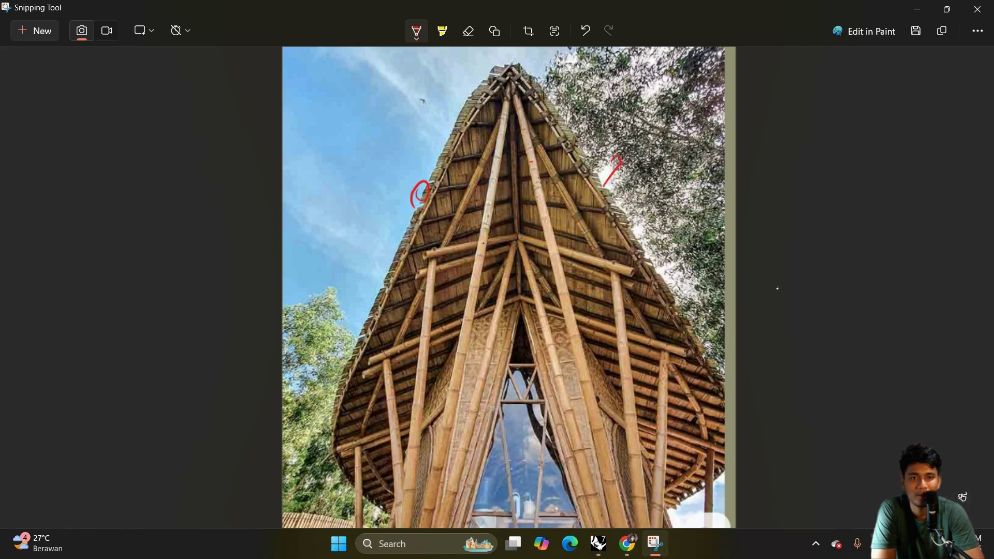
{"action": "left_click_drag", "start_coordinate": [628, 147], "coordinate": [682, 117]}
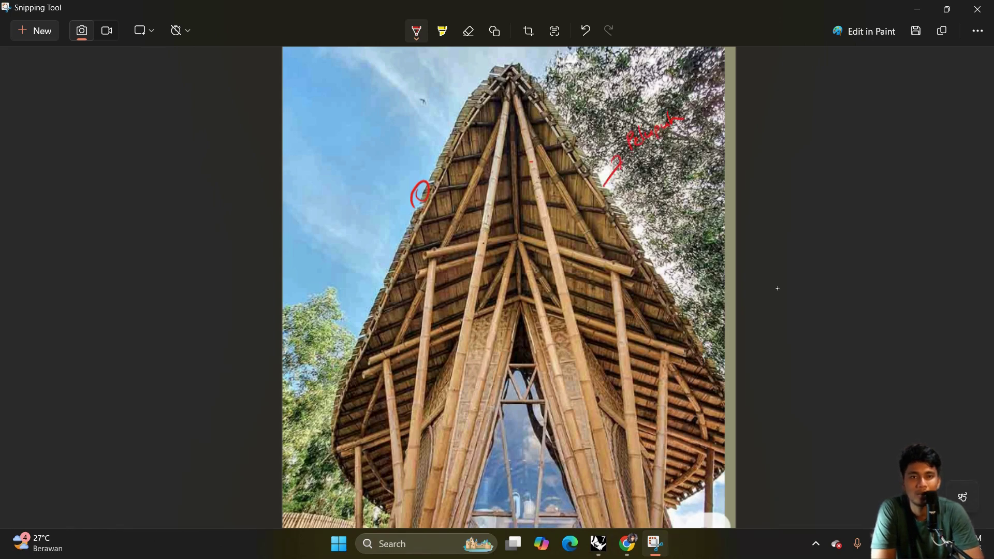
{"action": "mouse_move", "coordinate": [568, 137]}
{"action": "left_mouse_down"}
{"action": "mouse_move", "coordinate": [578, 143]}
{"action": "mouse_move", "coordinate": [608, 107]}
{"action": "left_mouse_up"}
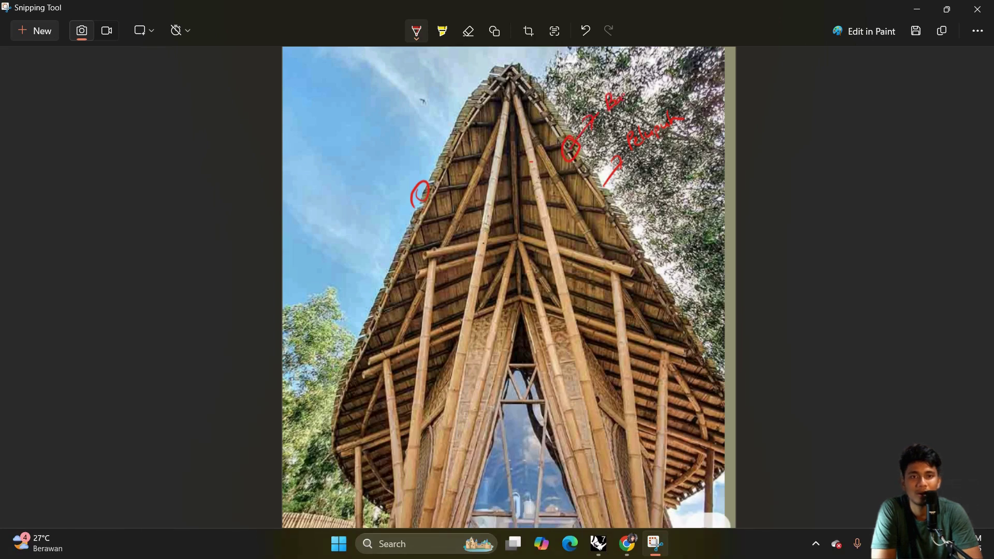
{"action": "left_click_drag", "start_coordinate": [619, 104], "coordinate": [669, 64]}
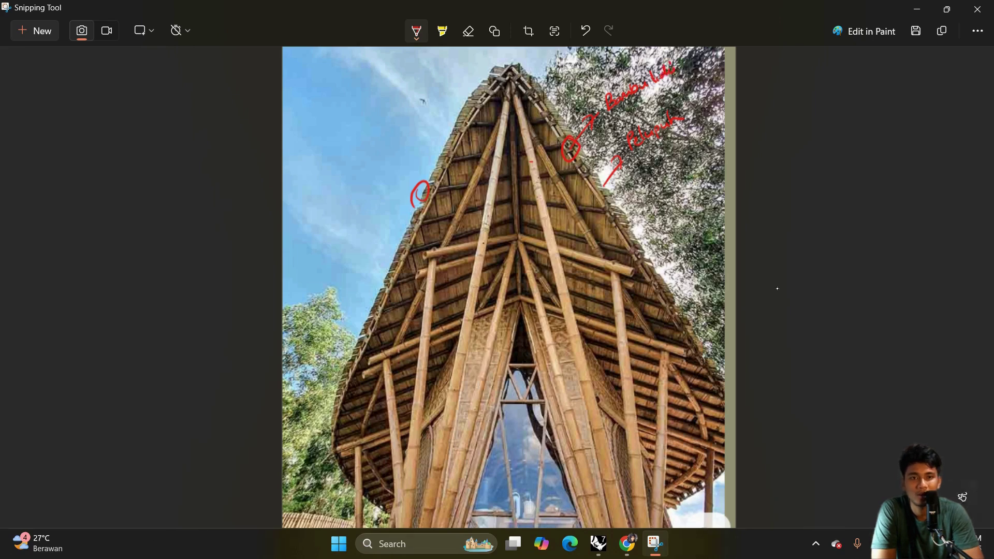
Circle the right diagonal brace and the central ridge pole in red, and outline the upper cross beams as a group.
{"action": "left_click_drag", "start_coordinate": [571, 188], "coordinate": [584, 225]}
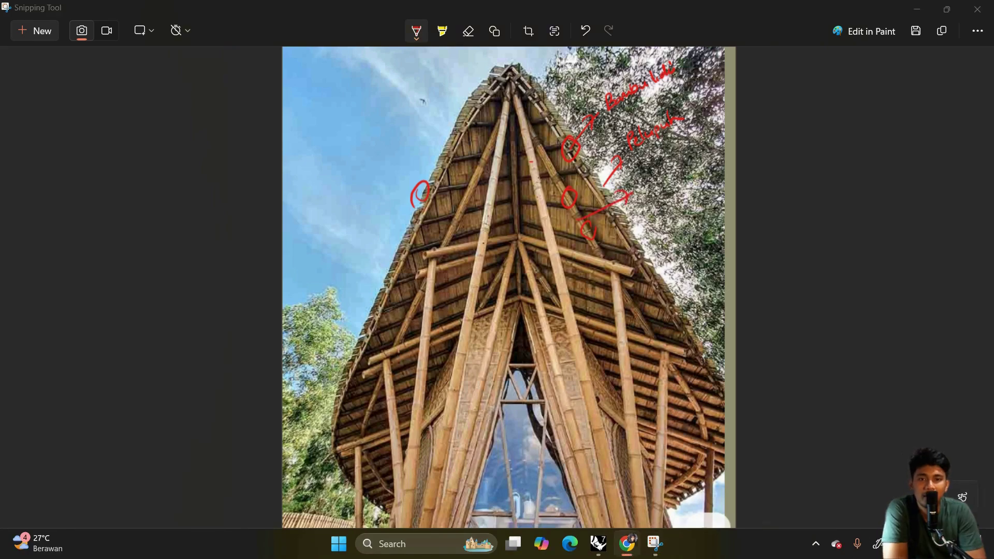
{"action": "left_click_drag", "start_coordinate": [579, 221], "coordinate": [630, 193]}
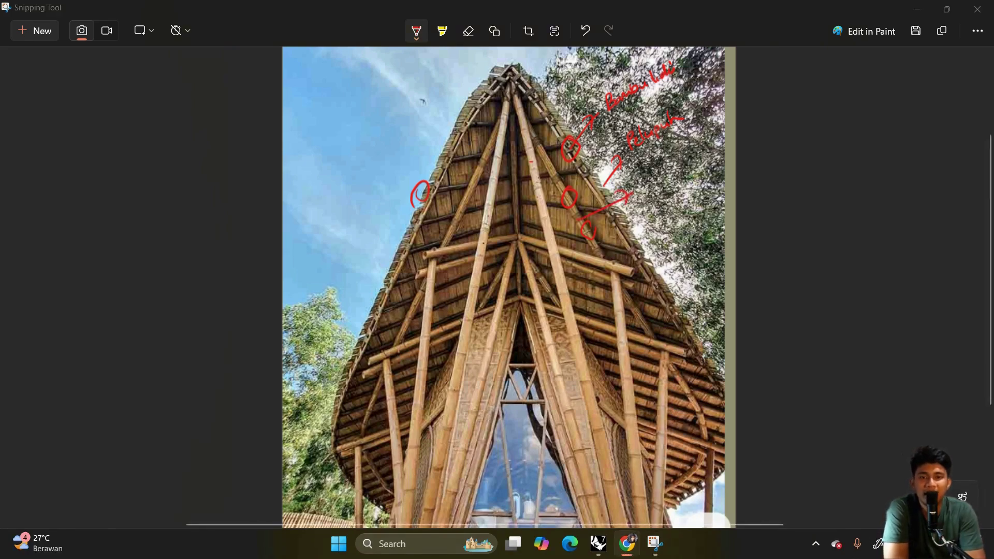
{"action": "left_click", "coordinate": [516, 191]}
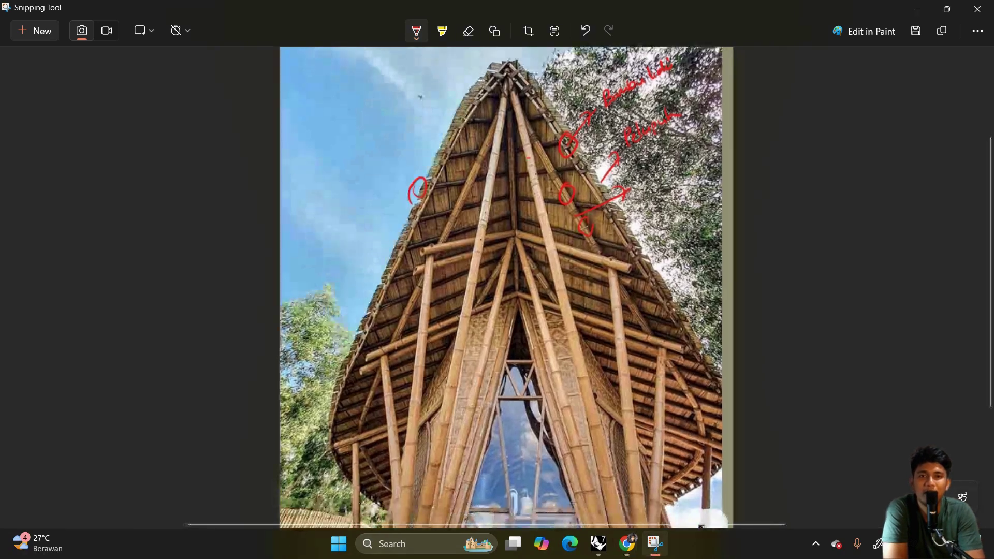
{"action": "left_click_drag", "start_coordinate": [515, 189], "coordinate": [518, 191]}
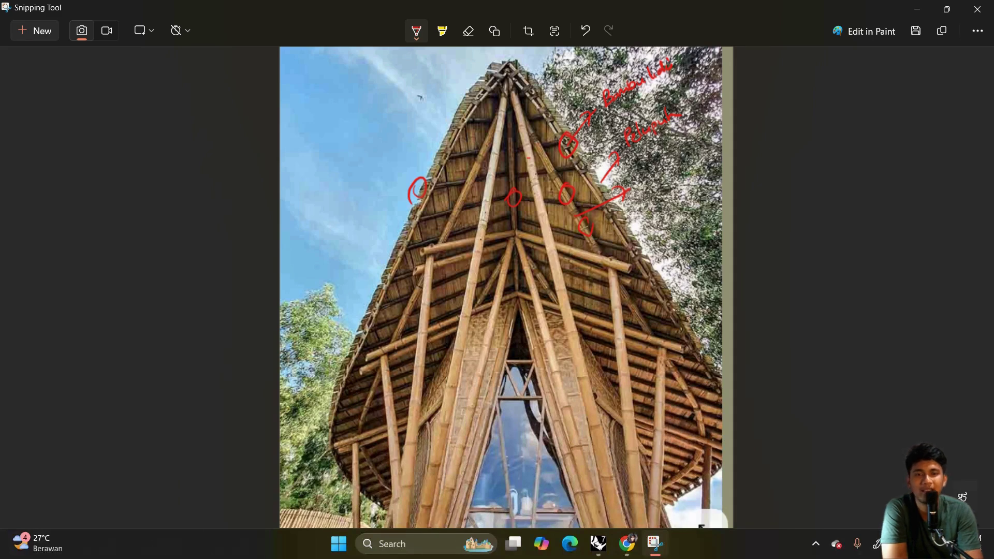
{"action": "left_click_drag", "start_coordinate": [515, 152], "coordinate": [512, 154]}
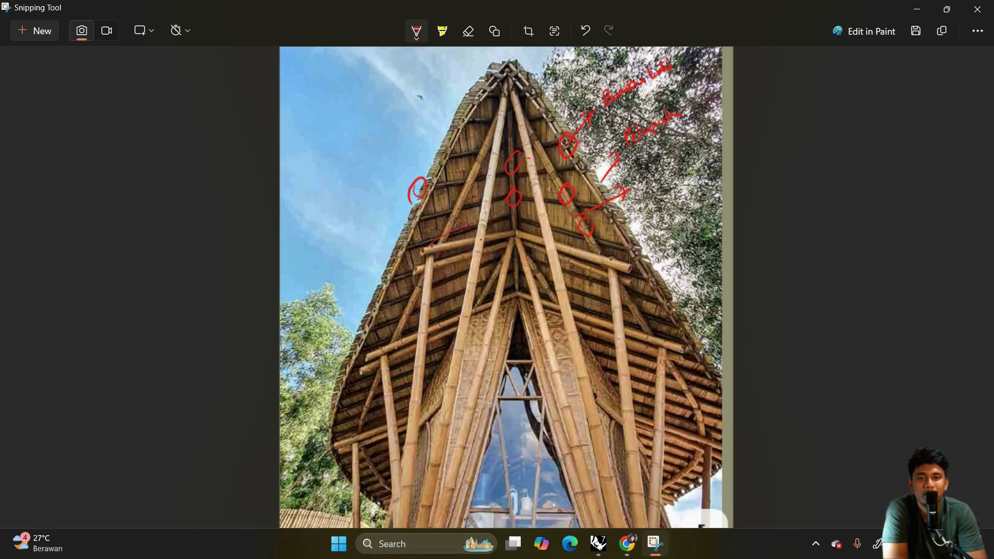
{"action": "left_click_drag", "start_coordinate": [430, 246], "coordinate": [513, 216]}
{"action": "mouse_move", "coordinate": [515, 219]}
{"action": "left_mouse_down"}
{"action": "mouse_move", "coordinate": [634, 259]}
{"action": "mouse_move", "coordinate": [557, 290]}
{"action": "mouse_move", "coordinate": [441, 259]}
{"action": "left_mouse_up"}
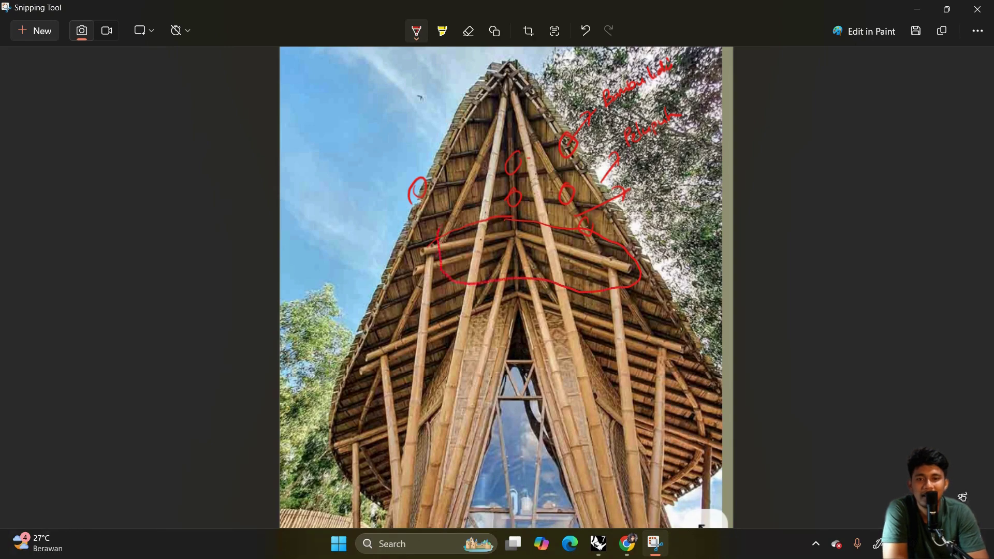
Sketch a small frame over the photo's lower left roof, with two double-line posts joined by beams sloping from a central peak.
{"action": "left_click_drag", "start_coordinate": [347, 325], "coordinate": [350, 400]}
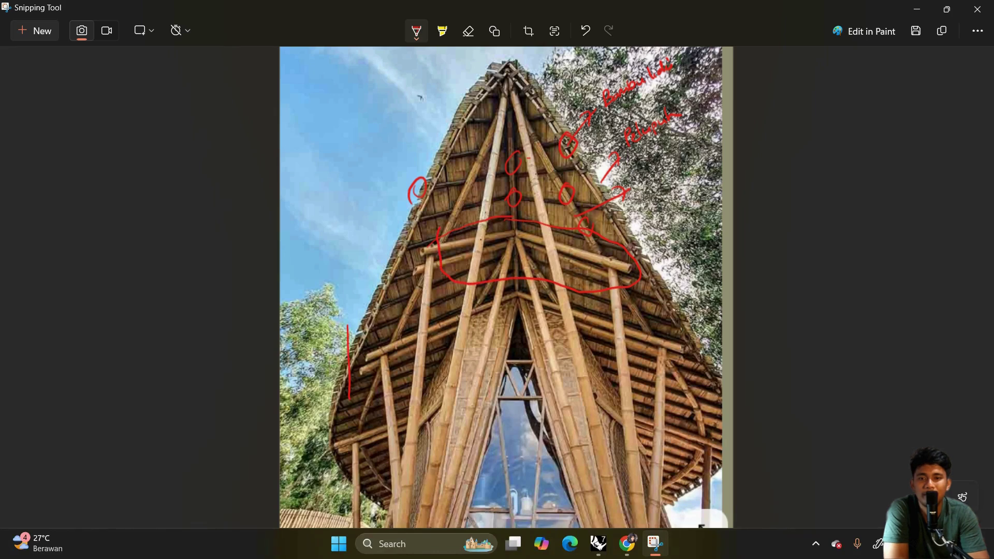
{"action": "left_click_drag", "start_coordinate": [353, 325], "coordinate": [357, 405]}
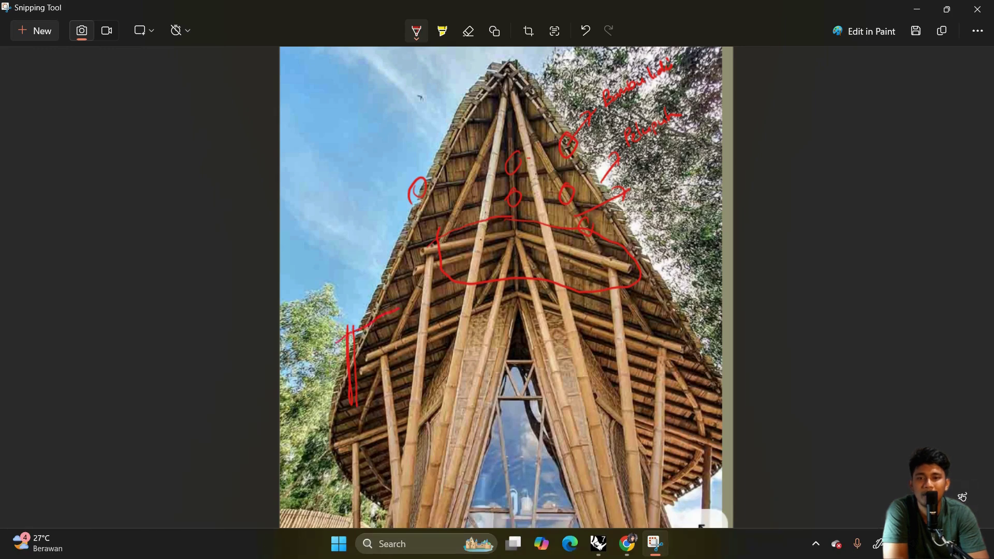
{"action": "left_click_drag", "start_coordinate": [365, 334], "coordinate": [379, 324]}
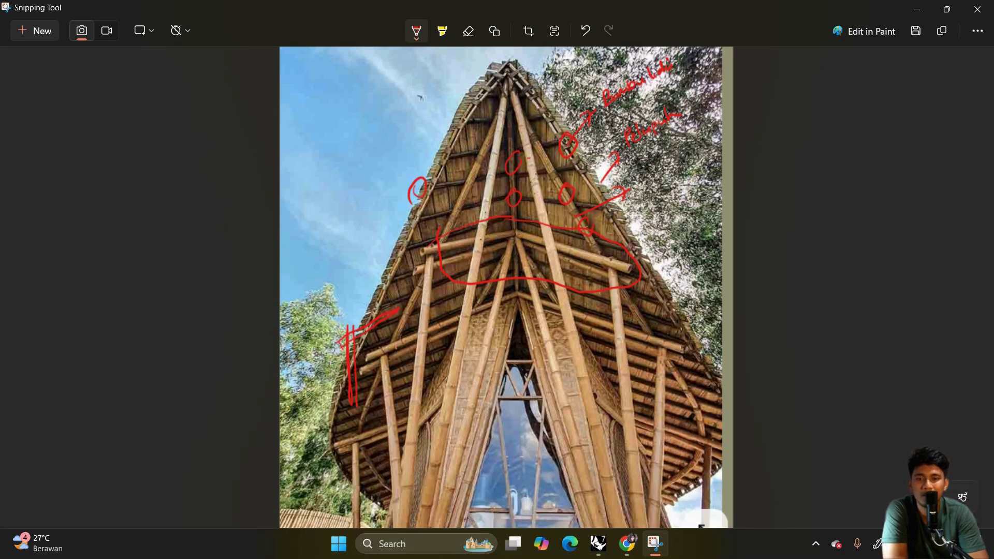
{"action": "left_click_drag", "start_coordinate": [438, 325], "coordinate": [441, 403]}
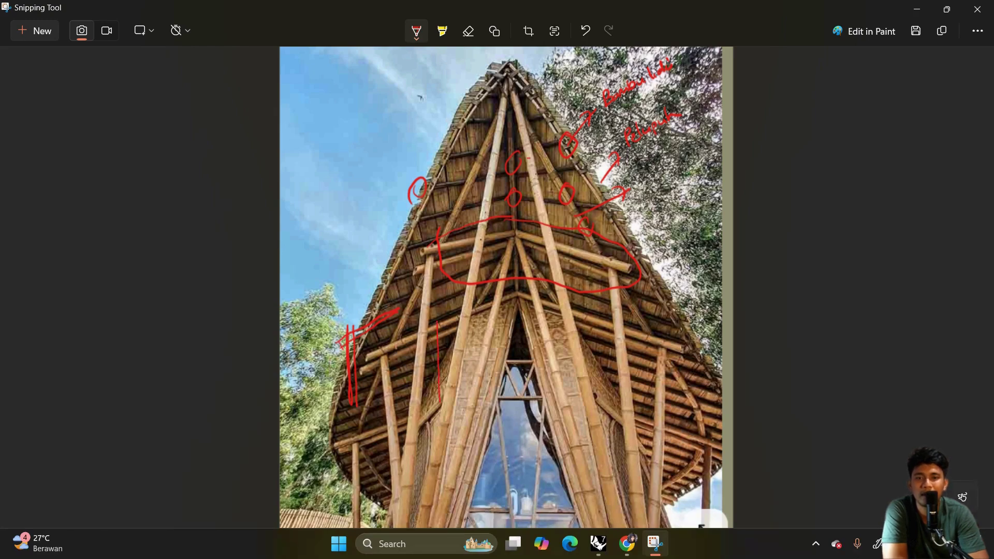
{"action": "left_click_drag", "start_coordinate": [444, 326], "coordinate": [447, 402]}
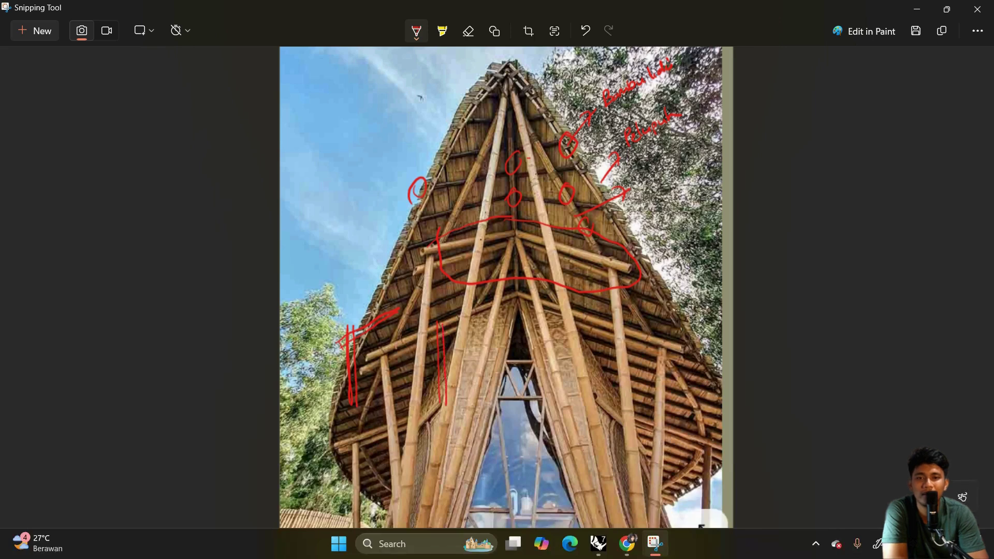
{"action": "left_click_drag", "start_coordinate": [401, 314], "coordinate": [460, 335]}
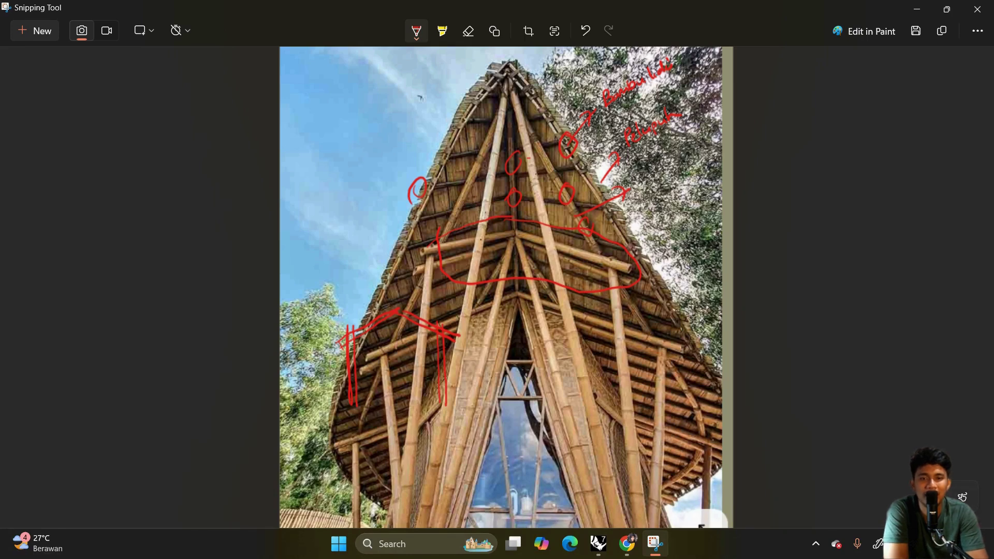
Outline the upper cross beams again in red, trace lines along them and mark their joints with short downward arrows.
{"action": "mouse_move", "coordinate": [433, 238]}
{"action": "left_mouse_down"}
{"action": "mouse_move", "coordinate": [422, 248]}
{"action": "mouse_move", "coordinate": [469, 294]}
{"action": "mouse_move", "coordinate": [604, 297]}
{"action": "mouse_move", "coordinate": [632, 269]}
{"action": "mouse_move", "coordinate": [544, 228]}
{"action": "mouse_move", "coordinate": [489, 222]}
{"action": "mouse_move", "coordinate": [481, 254]}
{"action": "mouse_move", "coordinate": [557, 254]}
{"action": "left_mouse_up"}
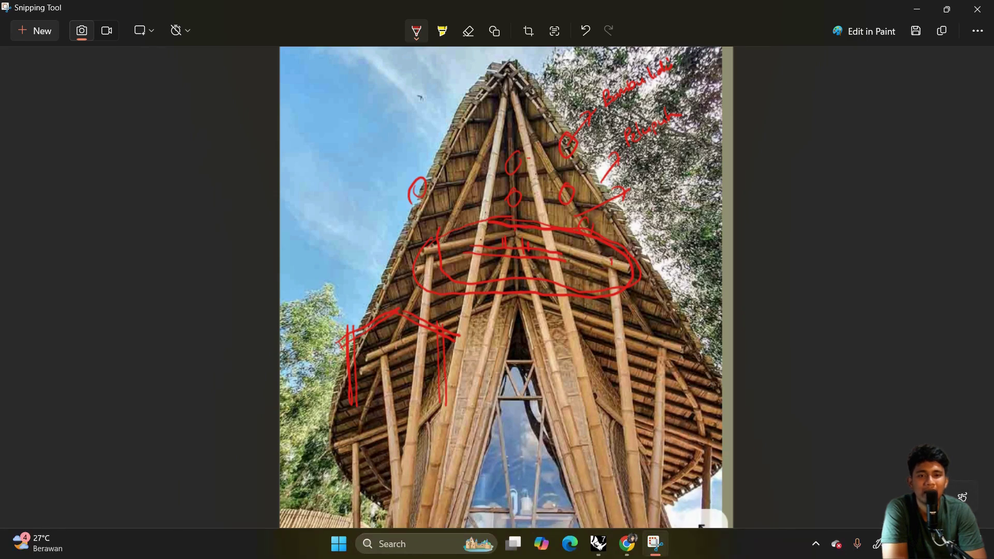
{"action": "mouse_move", "coordinate": [528, 236]}
{"action": "left_mouse_down"}
{"action": "mouse_move", "coordinate": [602, 259]}
{"action": "mouse_move", "coordinate": [568, 244]}
{"action": "left_mouse_up"}
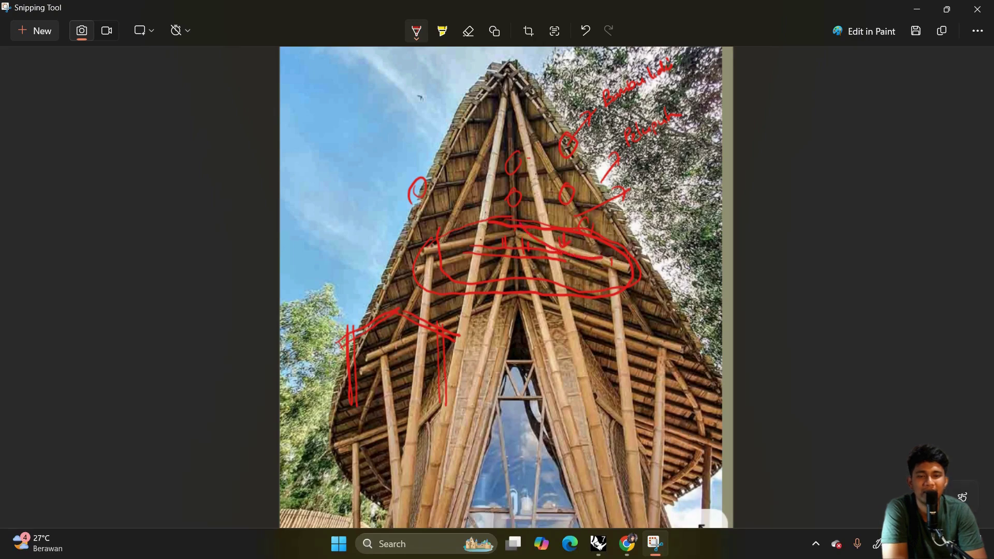
{"action": "left_click_drag", "start_coordinate": [492, 223], "coordinate": [492, 239]}
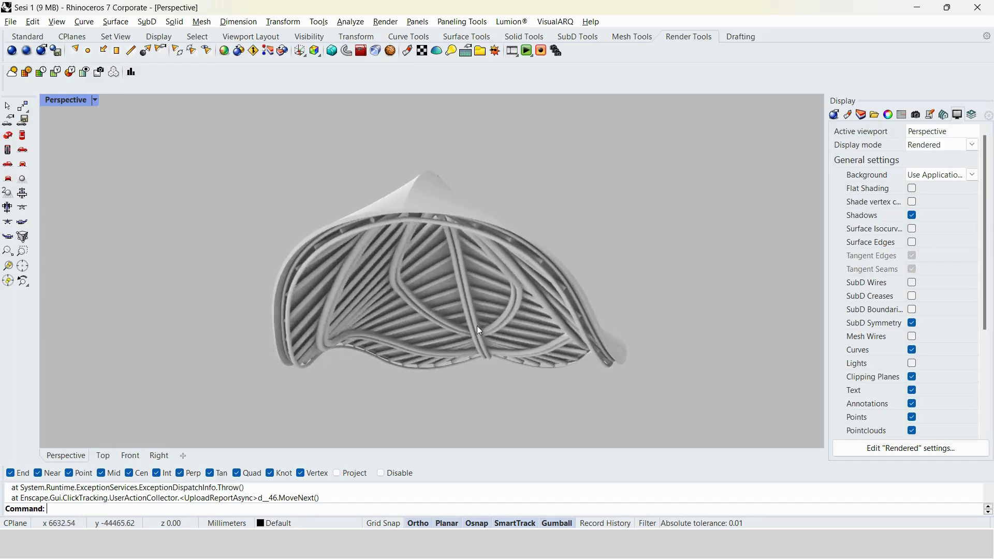
Switch the perspective view of the bamboo roof model to Shaded display mode.
{"action": "right_click_drag", "start_coordinate": [477, 325], "coordinate": [395, 215]}
{"action": "right_click_drag", "start_coordinate": [363, 139], "coordinate": [296, 236]}
{"action": "scroll", "coordinate": [443, 221], "scroll_direction": "up", "scroll_amount": 3}
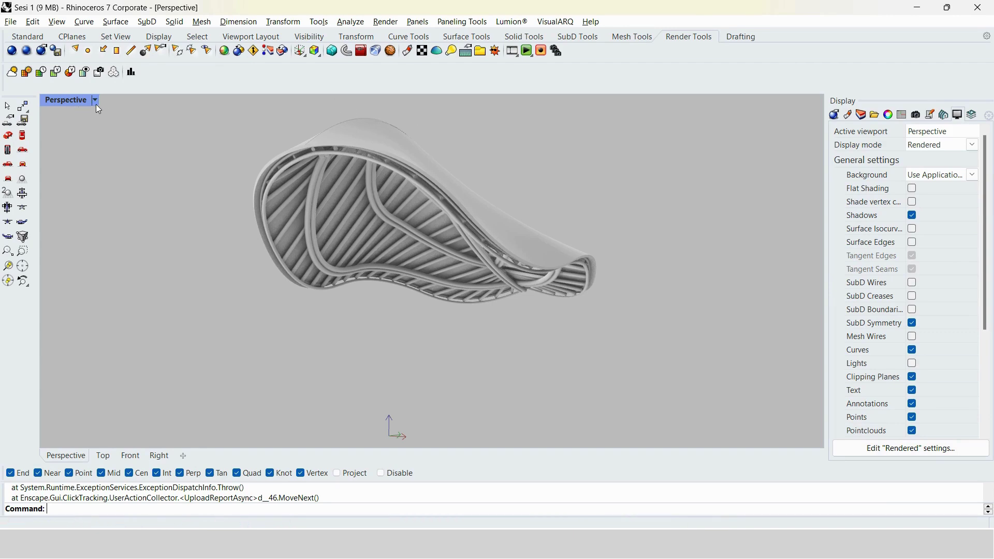
{"action": "key", "text": "ctrl+alt+s"}
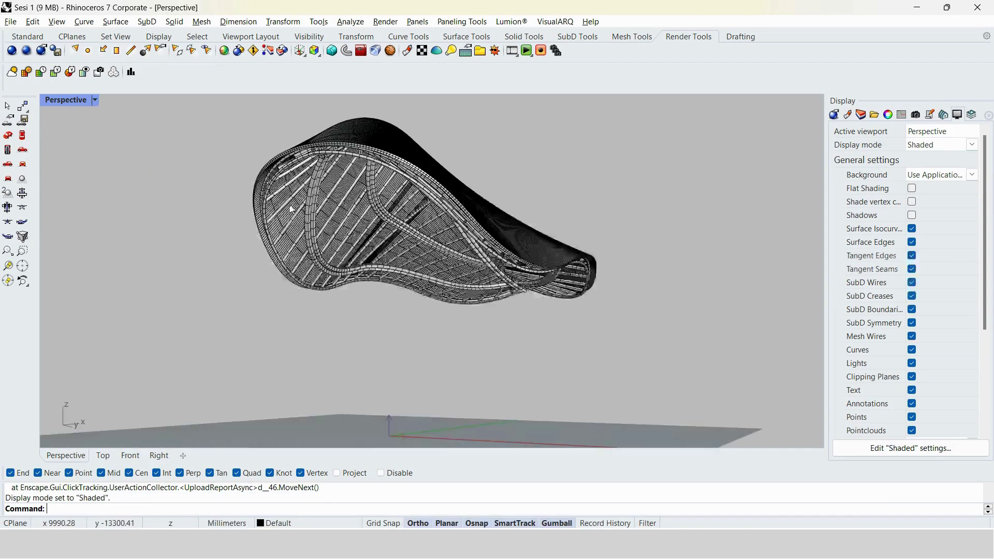
Draw a straight line from the origin 0,0,0 along the negative Y axis, ending beyond the ground plane's edge.
{"action": "mouse_move", "coordinate": [164, 199]}
{"action": "right_mouse_down"}
{"action": "mouse_move", "coordinate": [304, 259]}
{"action": "mouse_move", "coordinate": [321, 287]}
{"action": "mouse_move", "coordinate": [361, 275]}
{"action": "right_mouse_up"}
{"action": "type", "text": "line"}
{"action": "key", "text": "Return"}
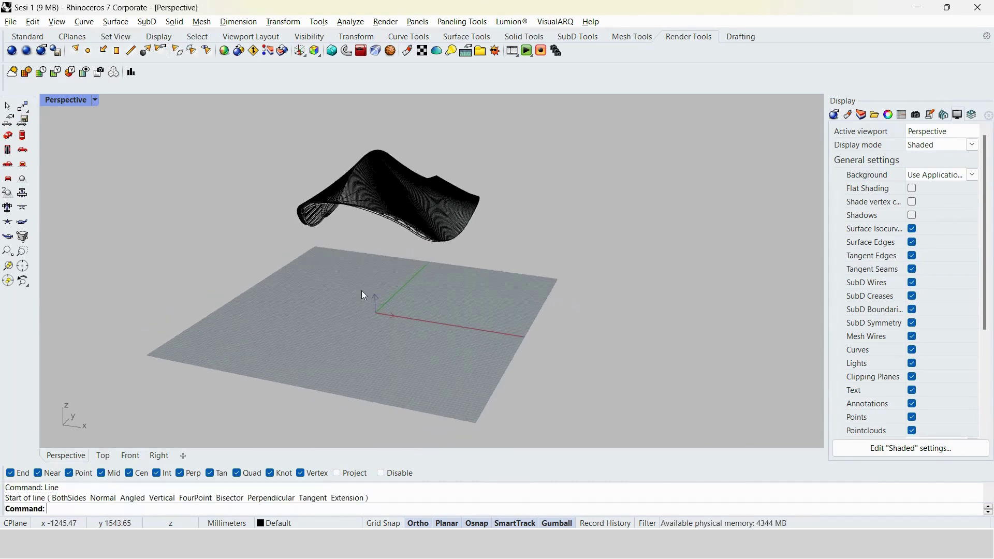
{"action": "key", "text": "Escape"}
{"action": "type", "text": "Line"}
{"action": "key", "text": "Return"}
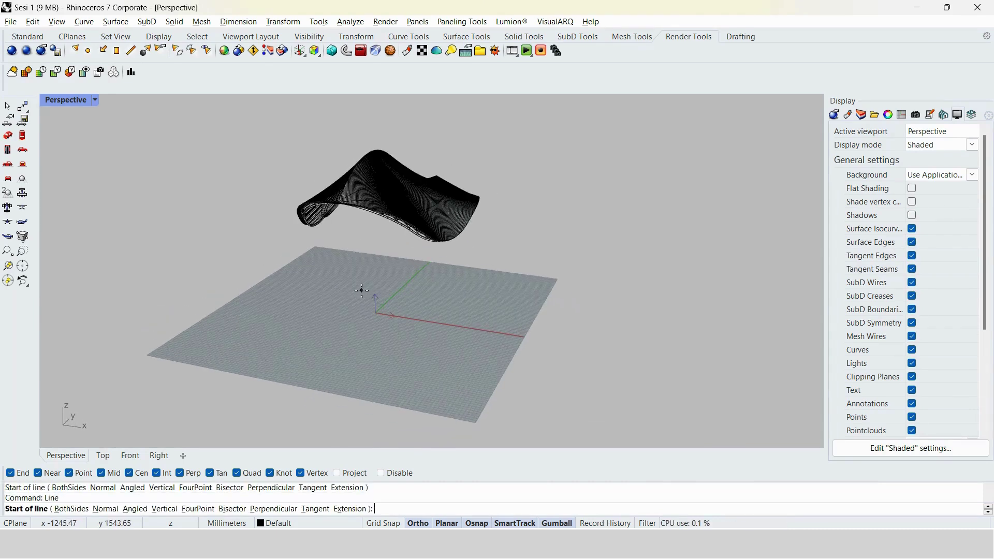
{"action": "type", "text": "0,0,0"}
{"action": "key", "text": "Return"}
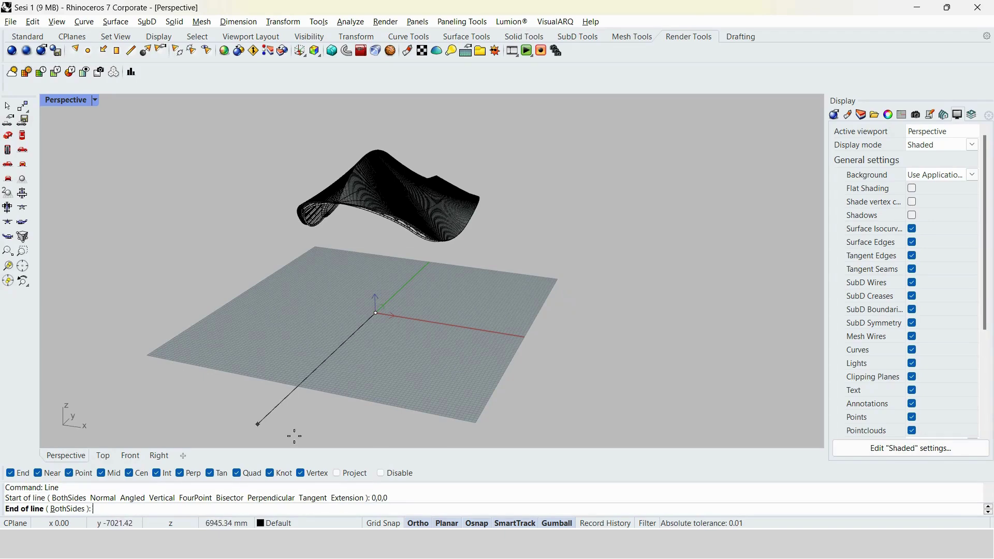
{"action": "scroll", "coordinate": [318, 378], "scroll_direction": "down", "scroll_amount": 5}
{"action": "left_click", "coordinate": [293, 390]}
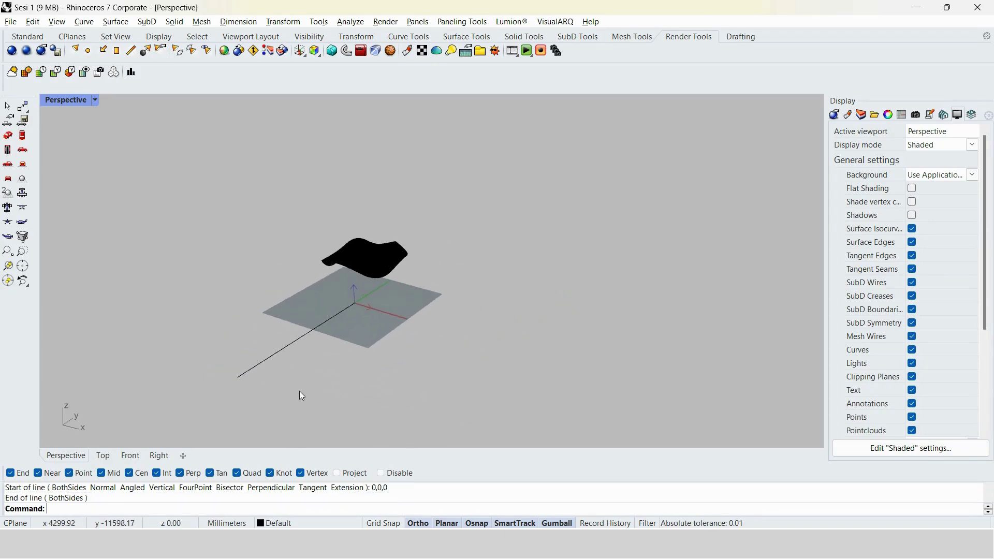
Move the new line along the Y axis so it extends past the origin on both sides.
{"action": "scroll", "coordinate": [261, 358], "scroll_direction": "up", "scroll_amount": 3}
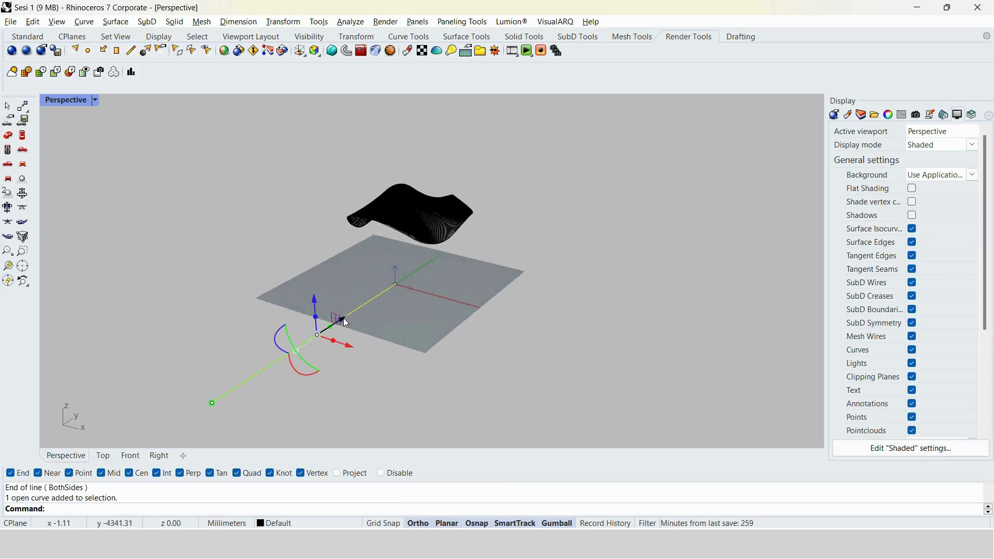
{"action": "right_click_drag", "start_coordinate": [346, 322], "coordinate": [330, 313]}
{"action": "left_click_drag", "start_coordinate": [330, 312], "coordinate": [437, 263]}
{"action": "left_click", "coordinate": [436, 387]}
{"action": "scroll", "coordinate": [378, 223], "scroll_direction": "up", "scroll_amount": 4}
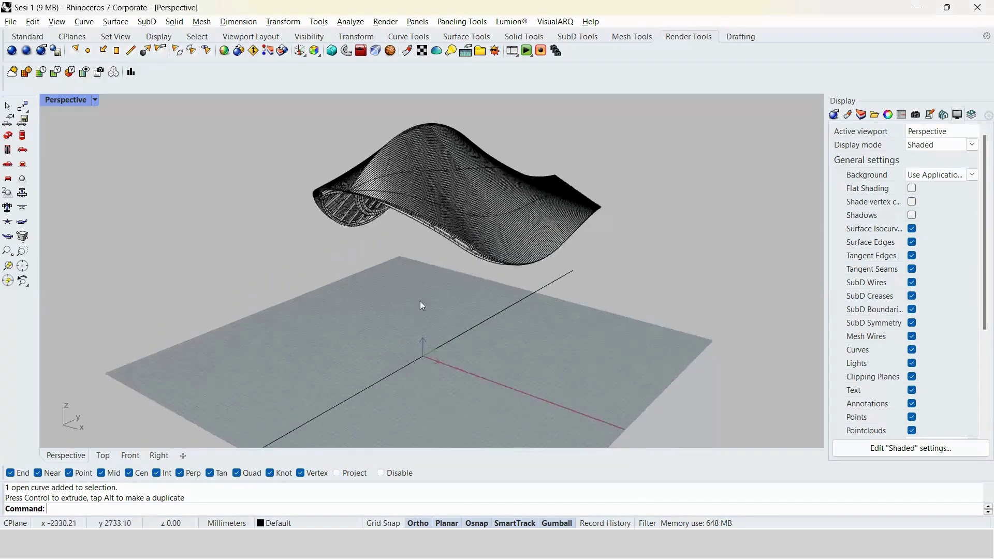
Examine the roof's underside, including its curved bamboo beams, central ridge members and rafters.
{"action": "right_click_drag", "start_coordinate": [397, 402], "coordinate": [357, 343]}
{"action": "scroll", "coordinate": [390, 240], "scroll_direction": "up", "scroll_amount": 4}
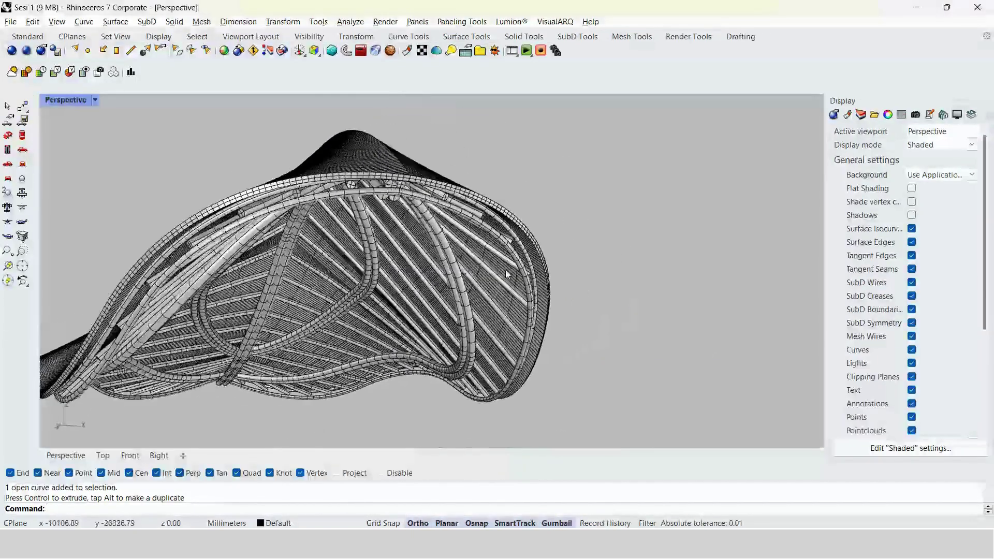
{"action": "right_click_drag", "start_coordinate": [446, 306], "coordinate": [507, 295]}
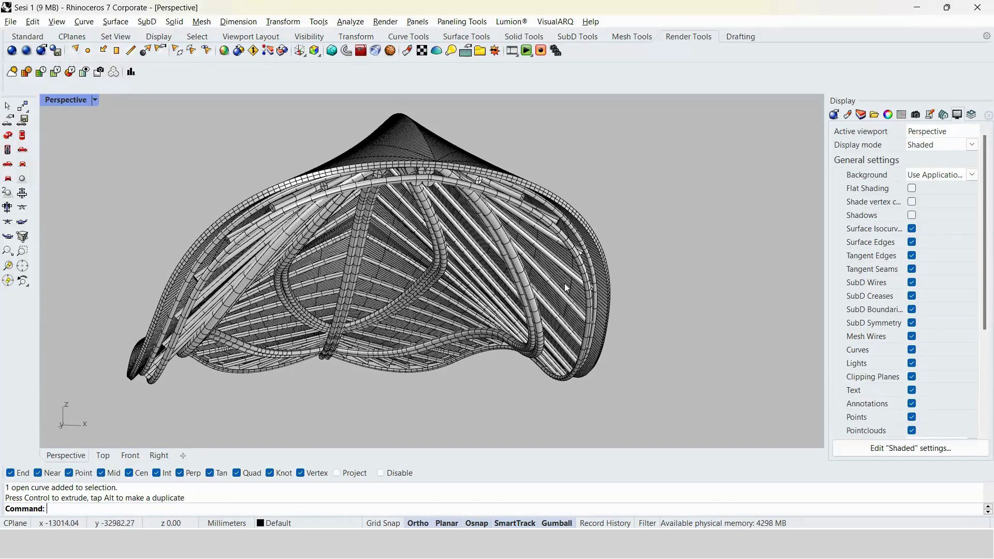
{"action": "scroll", "coordinate": [559, 297], "scroll_direction": "up", "scroll_amount": 5}
{"action": "scroll", "coordinate": [551, 310], "scroll_direction": "down", "scroll_amount": 6}
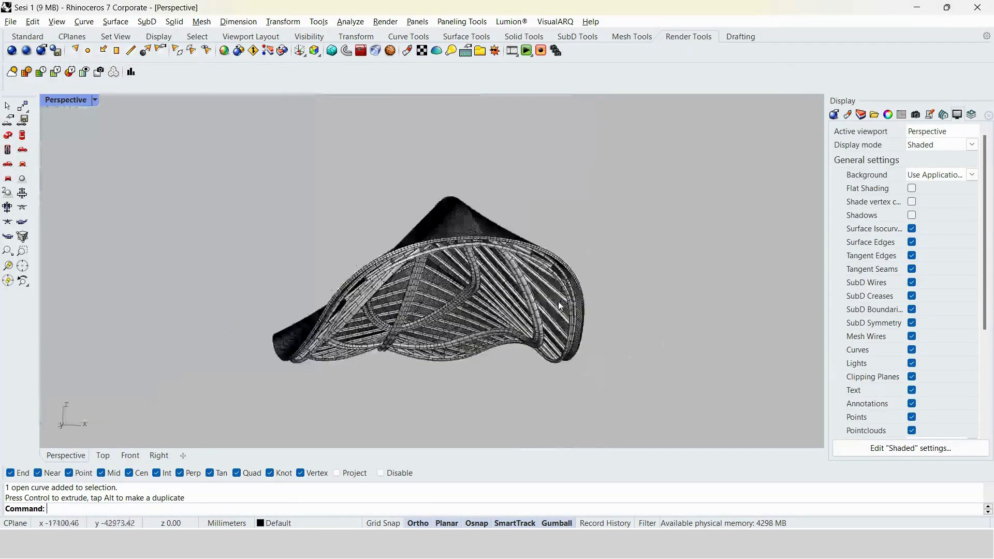
{"action": "scroll", "coordinate": [569, 314], "scroll_direction": "up", "scroll_amount": 4}
{"action": "scroll", "coordinate": [568, 310], "scroll_direction": "up", "scroll_amount": 2}
{"action": "scroll", "coordinate": [567, 308], "scroll_direction": "down", "scroll_amount": 3}
{"action": "right_click_drag", "start_coordinate": [567, 308], "coordinate": [485, 265]}
{"action": "scroll", "coordinate": [490, 233], "scroll_direction": "down", "scroll_amount": 4}
{"action": "right_click_drag", "start_coordinate": [496, 198], "coordinate": [425, 262]}
{"action": "scroll", "coordinate": [426, 266], "scroll_direction": "up", "scroll_amount": 3}
{"action": "scroll", "coordinate": [426, 266], "scroll_direction": "down", "scroll_amount": 4}
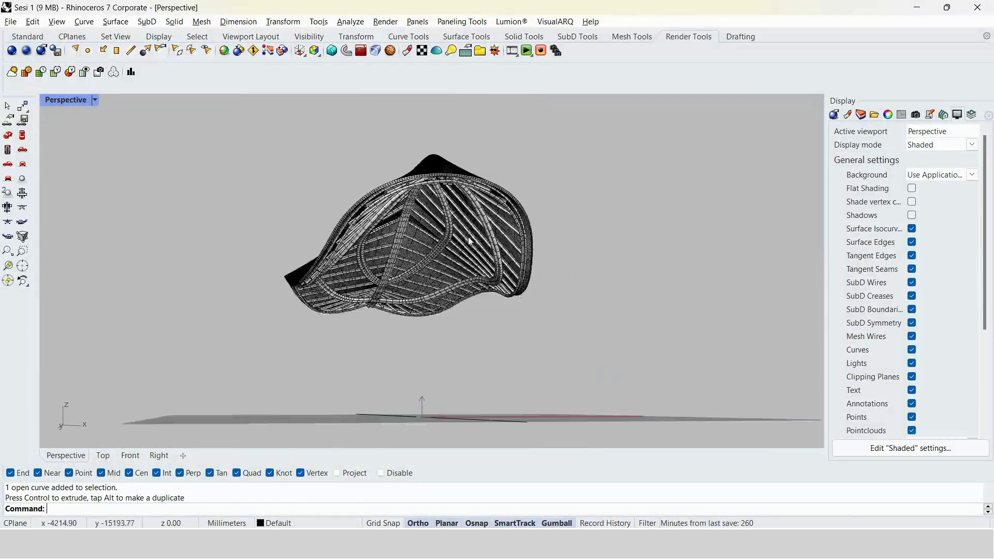
{"action": "scroll", "coordinate": [479, 280], "scroll_direction": "up", "scroll_amount": 5}
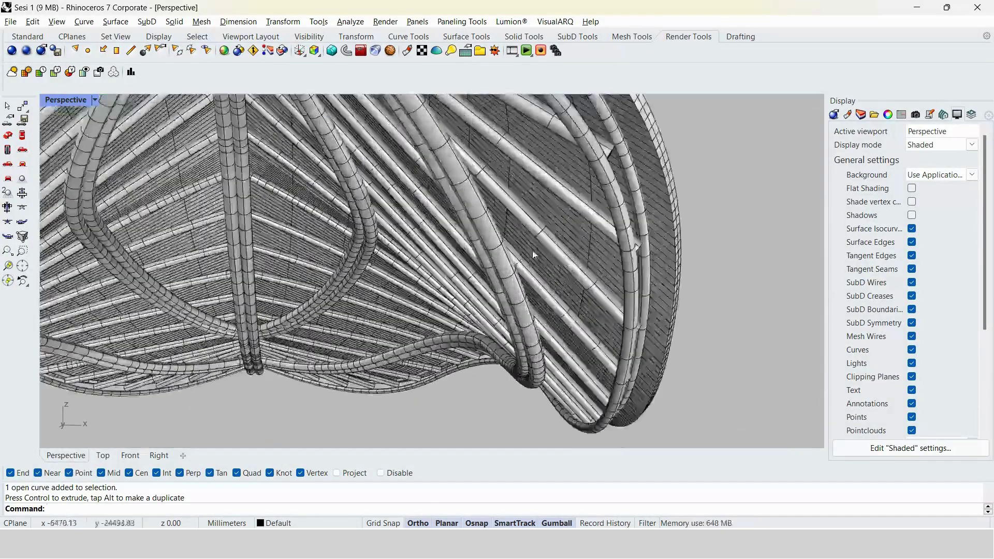
Select the roof's right-half surface and examine how it relates to the bamboo beams and rafters beneath it.
{"action": "left_click", "coordinate": [546, 264]}
{"action": "scroll", "coordinate": [544, 260], "scroll_direction": "down", "scroll_amount": 5}
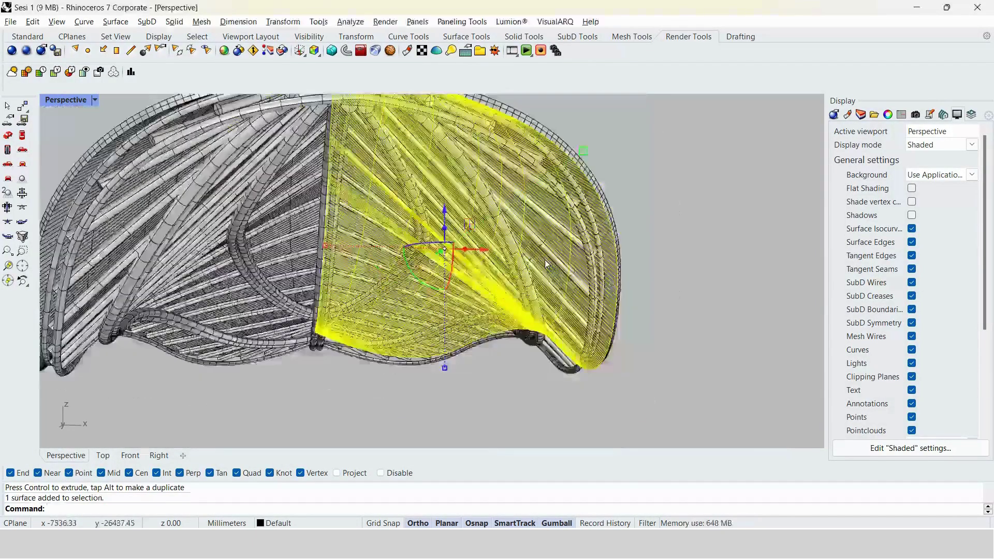
{"action": "scroll", "coordinate": [496, 346], "scroll_direction": "up", "scroll_amount": 8}
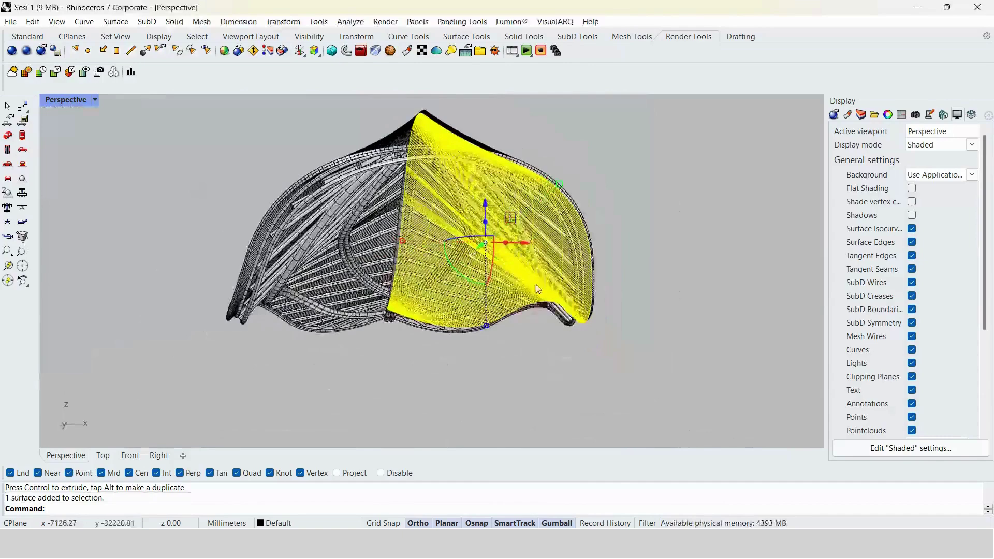
{"action": "right_click_drag", "start_coordinate": [538, 256], "coordinate": [515, 275]}
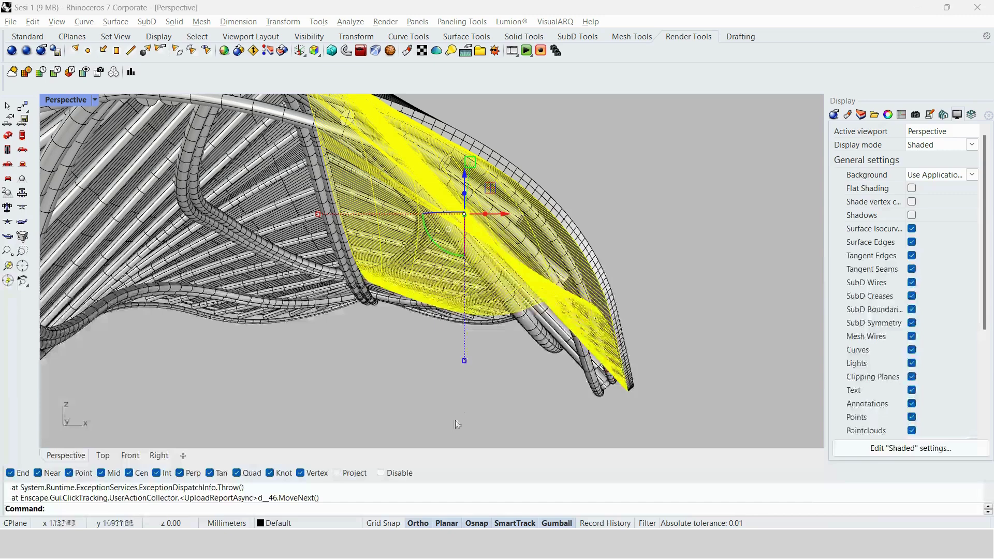
{"action": "scroll", "coordinate": [310, 302], "scroll_direction": "down", "scroll_amount": 5}
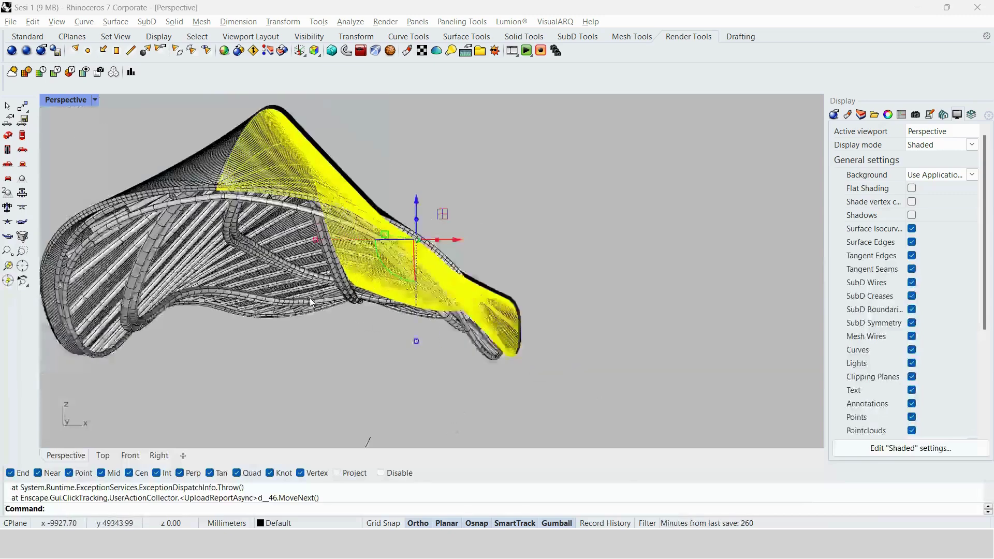
{"action": "right_click_drag", "start_coordinate": [310, 302], "coordinate": [194, 278]}
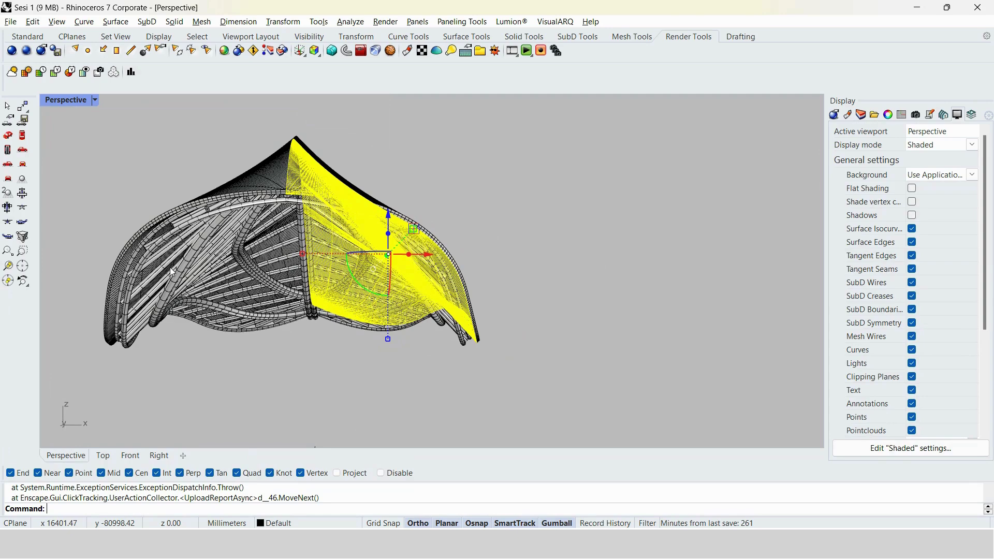
{"action": "scroll", "coordinate": [169, 267], "scroll_direction": "up", "scroll_amount": 5}
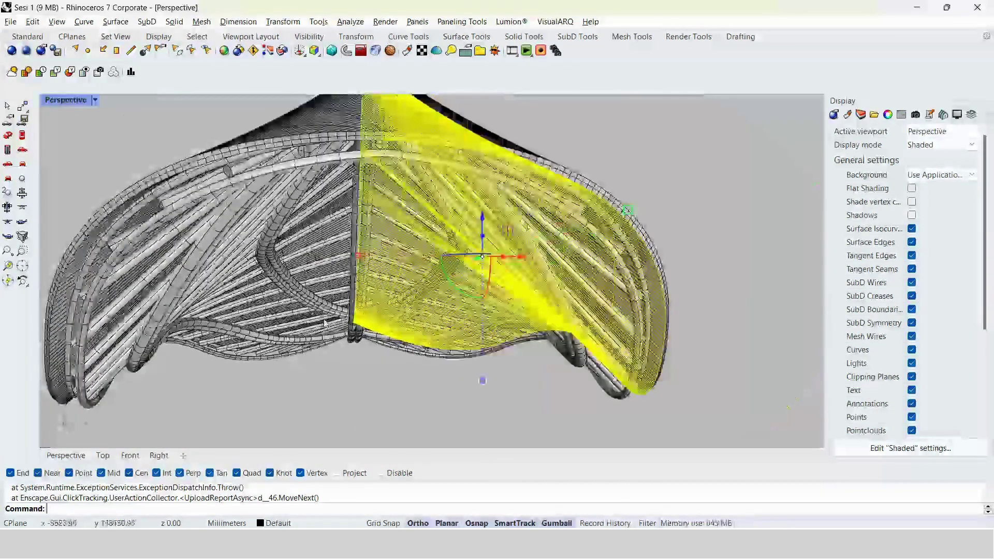
{"action": "right_click_drag", "start_coordinate": [324, 322], "coordinate": [296, 269]}
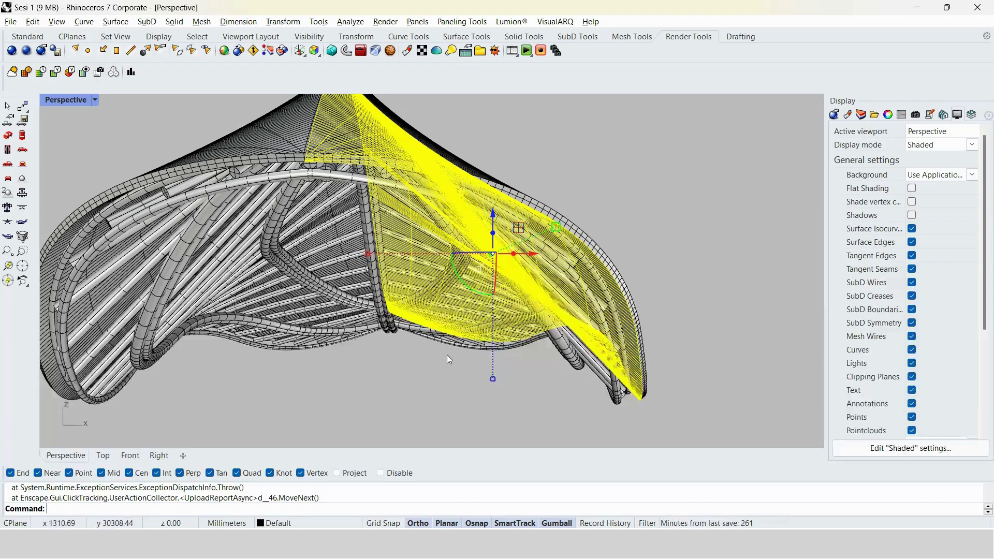
{"action": "right_click_drag", "start_coordinate": [449, 359], "coordinate": [480, 353]}
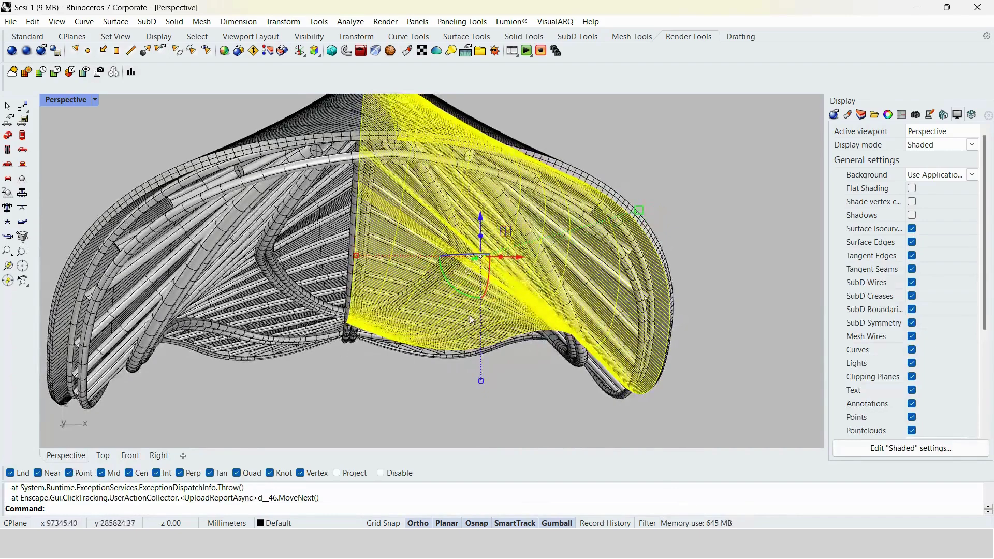
{"action": "right_click_drag", "start_coordinate": [382, 350], "coordinate": [456, 334]}
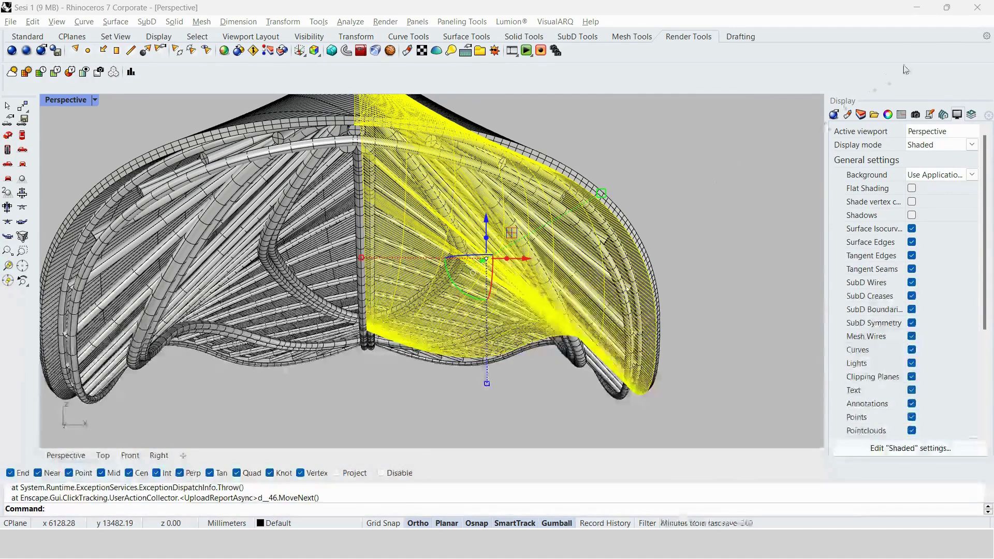
{"action": "right_click_drag", "start_coordinate": [466, 279], "coordinate": [474, 282]}
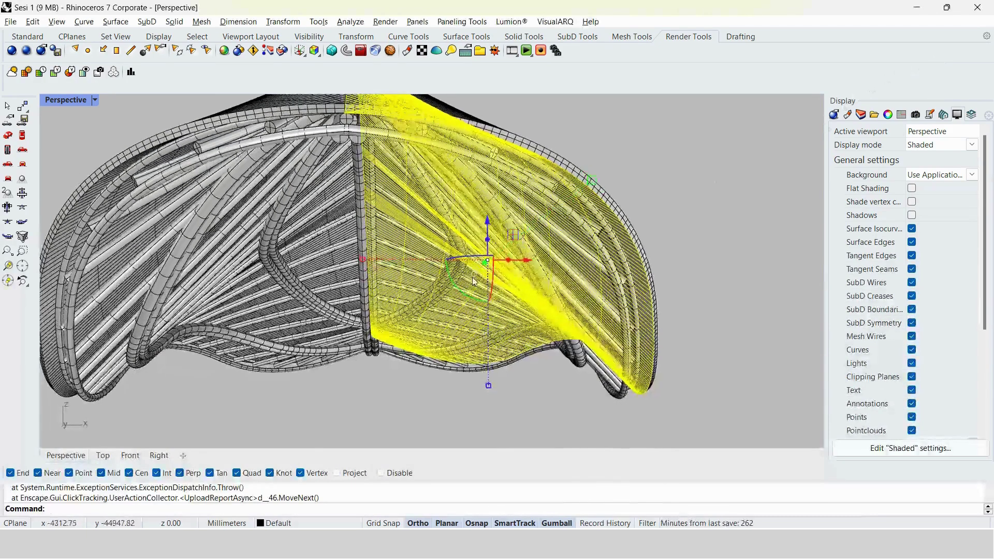
{"action": "type", "text": "Offset"}
{"action": "key", "text": "Return"}
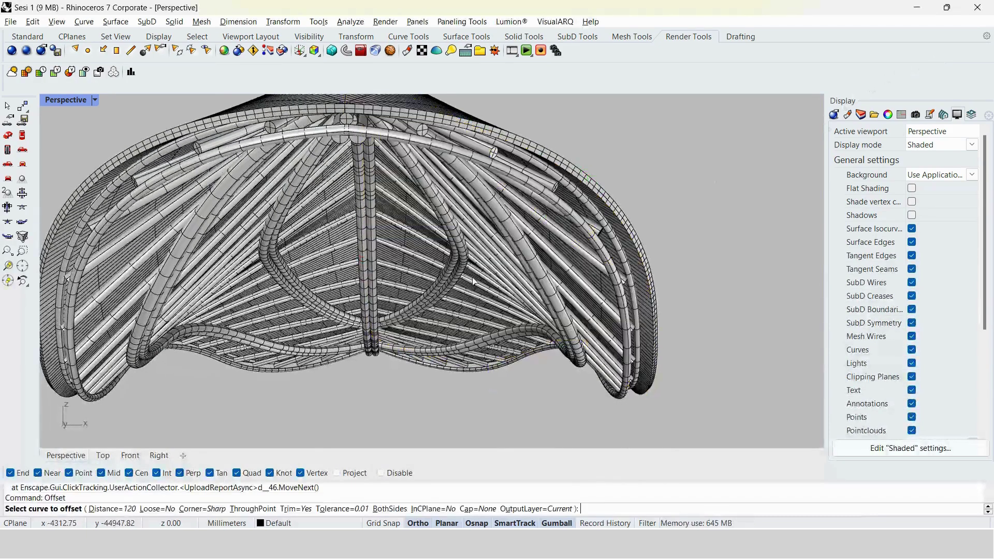
{"action": "type", "text": "d"}
{"action": "key", "text": "Return"}
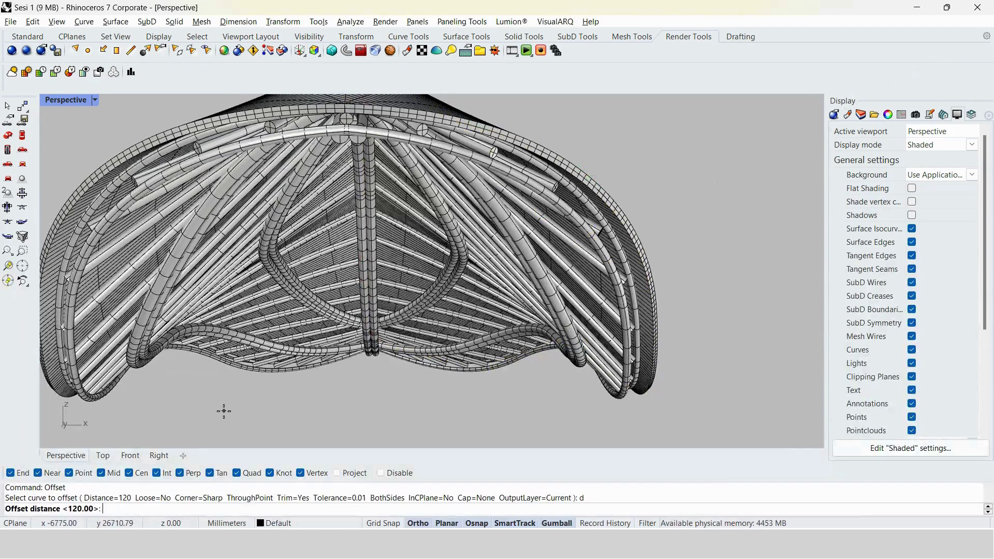
{"action": "type", "text": "280"}
{"action": "key", "text": "Return"}
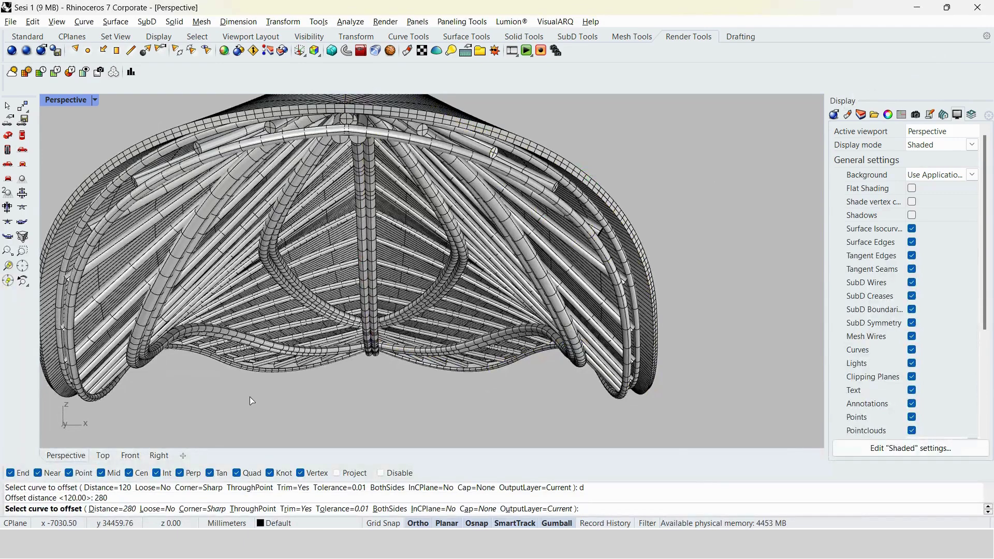
{"action": "key", "text": "Escape"}
Offset the roof's right-half surface 280 mm toward the underside with OffsetSrf, using round corners and no solid.
{"action": "right_click_drag", "start_coordinate": [396, 315], "coordinate": [385, 359]}
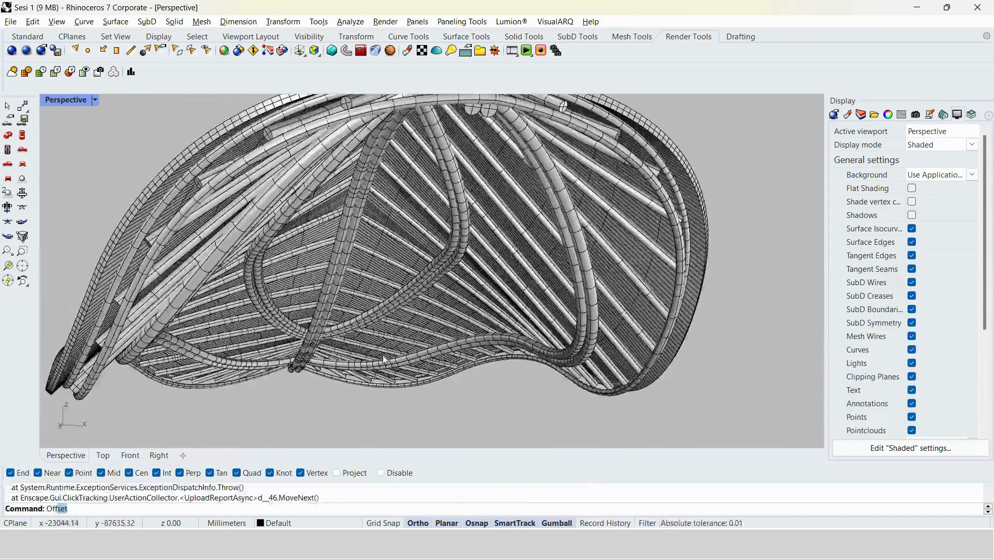
{"action": "type", "text": "offsetsrf"}
{"action": "key", "text": "Return"}
{"action": "scroll", "coordinate": [632, 235], "scroll_direction": "up", "scroll_amount": 3}
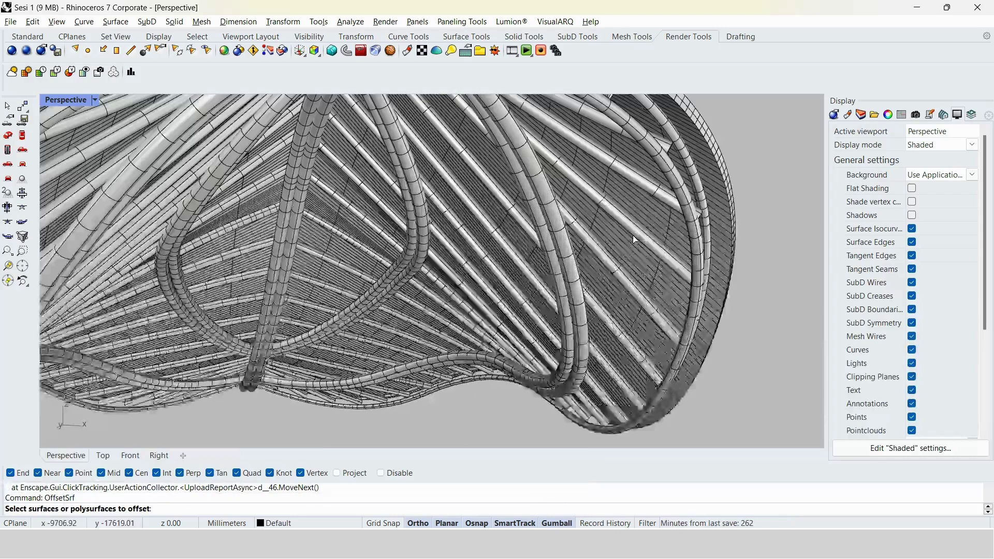
{"action": "left_click", "coordinate": [639, 273]}
{"action": "right_click_drag", "start_coordinate": [584, 278], "coordinate": [394, 341]}
{"action": "key", "text": "Return"}
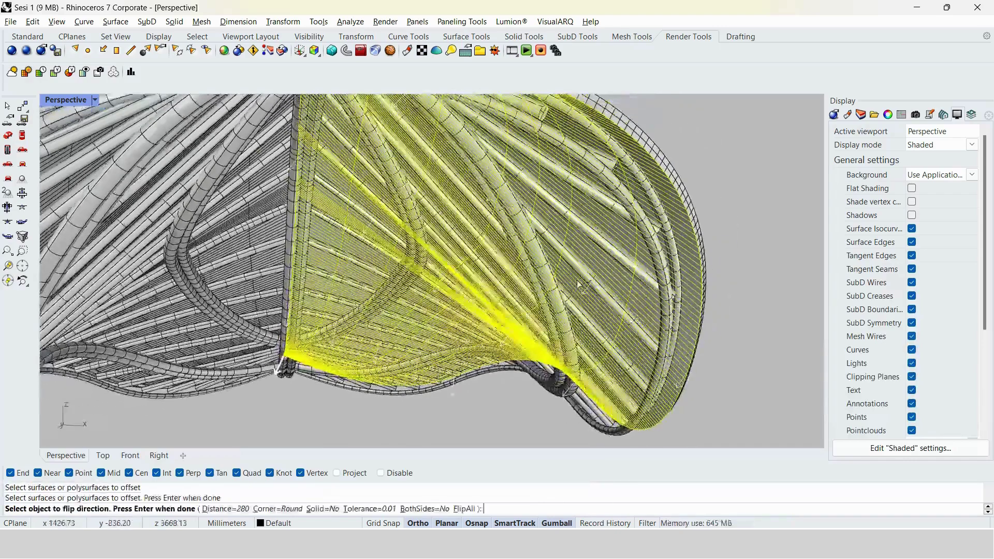
{"action": "key", "text": "Return"}
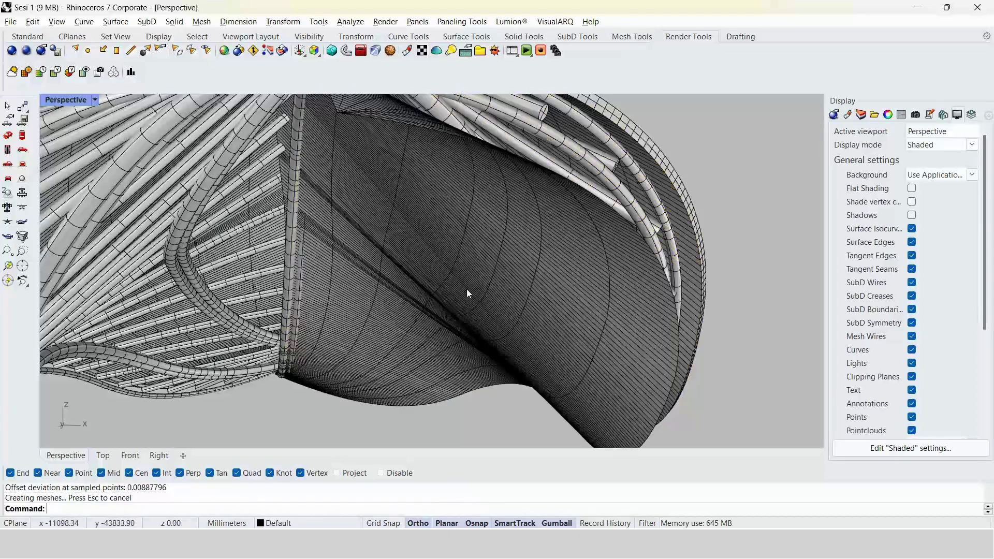
{"action": "scroll", "coordinate": [495, 291], "scroll_direction": "down", "scroll_amount": 5}
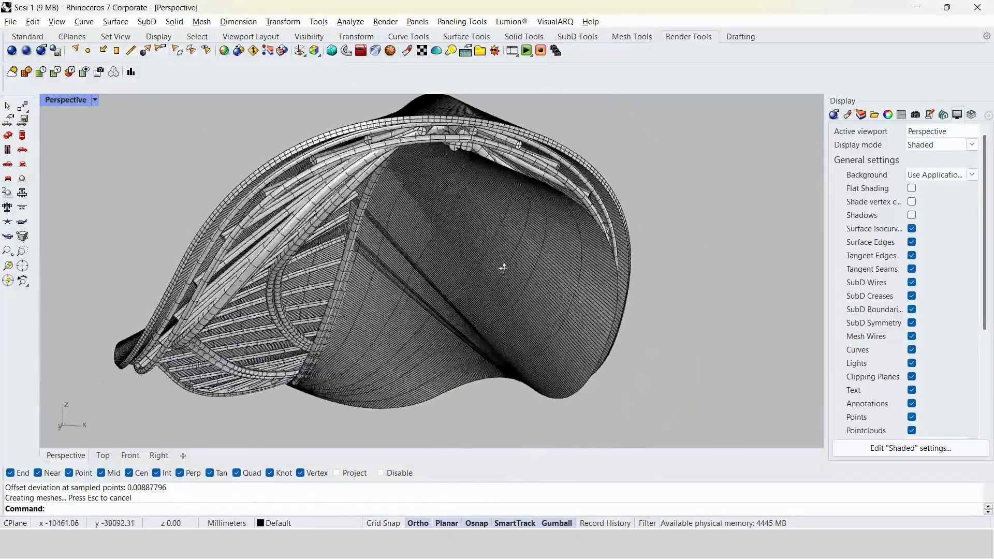
{"action": "right_click_drag", "start_coordinate": [520, 356], "coordinate": [399, 233]}
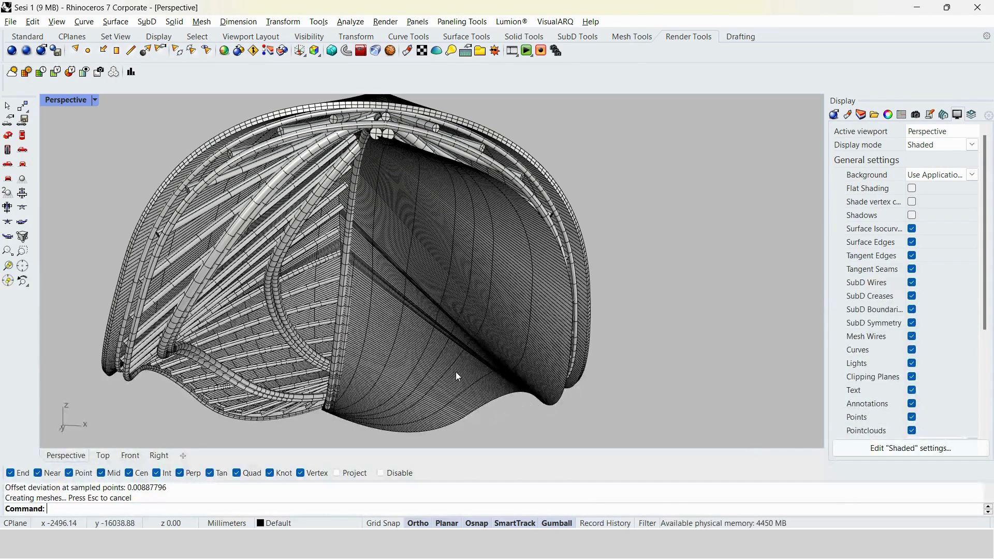
Offset the outer edge of the right-half offset surface 300 mm inward along the surface with OffsetCrvOnSrf, flipping the offset direction.
{"action": "right_click_drag", "start_coordinate": [574, 321], "coordinate": [578, 321]}
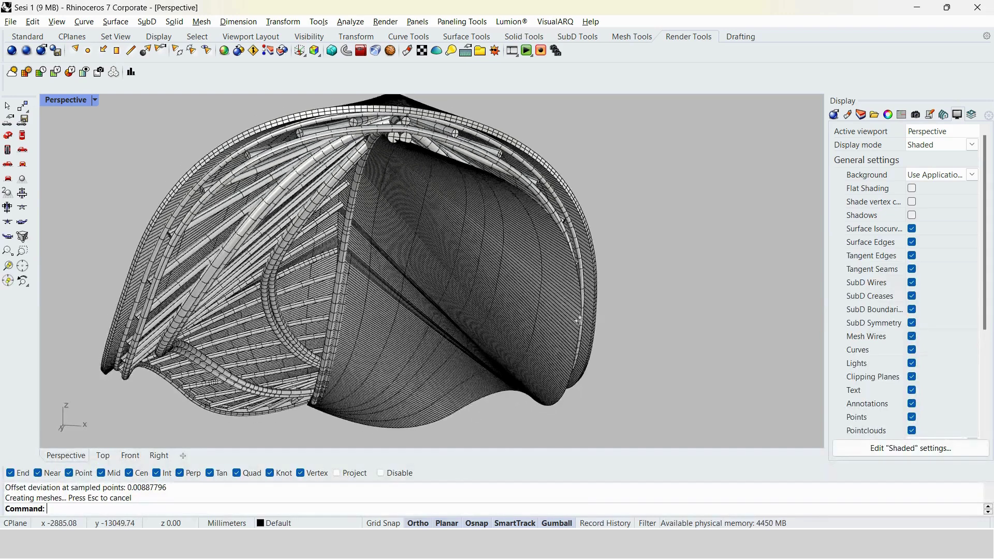
{"action": "key", "text": "Return"}
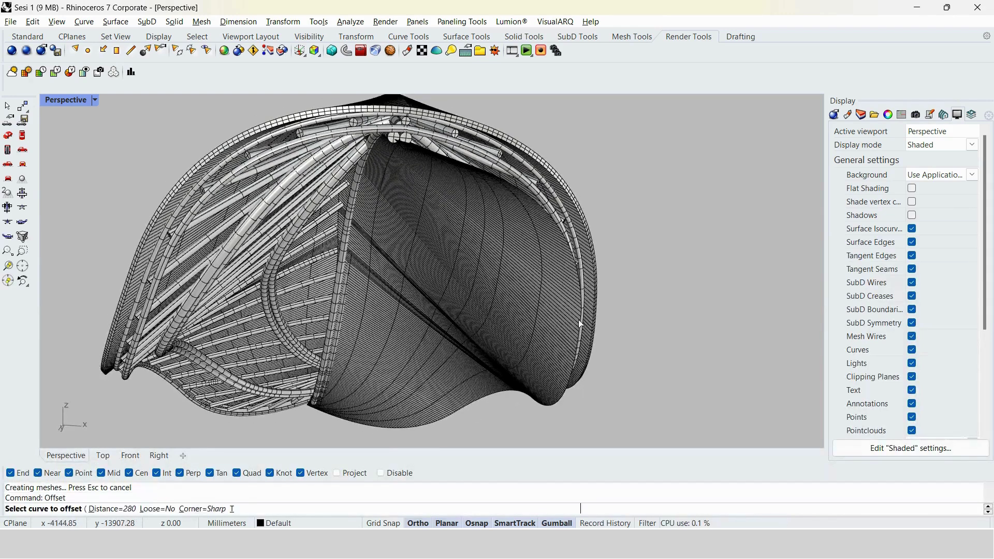
{"action": "key", "text": "Escape"}
{"action": "type", "text": "Of"}
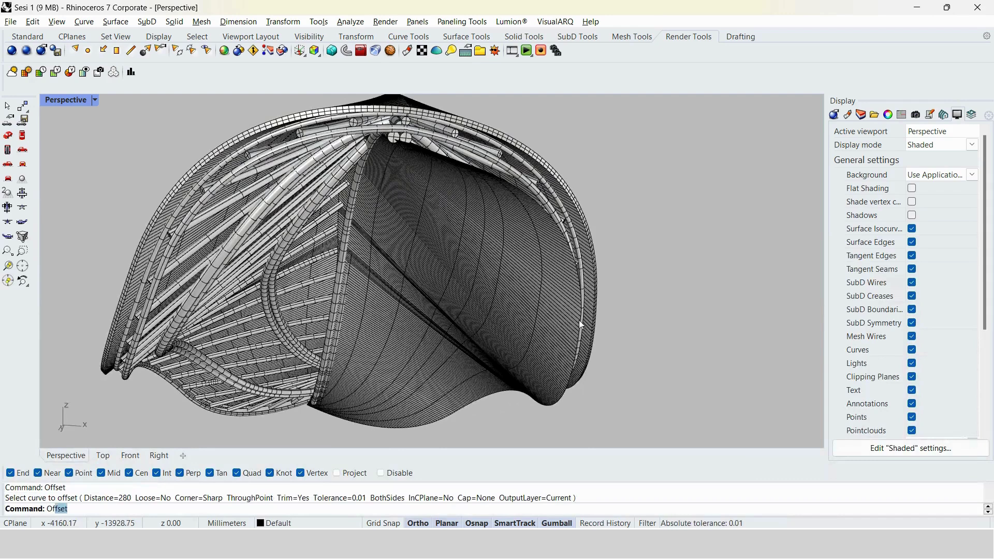
{"action": "type", "text": "fsetCrvOnSrf"}
{"action": "key", "text": "Return"}
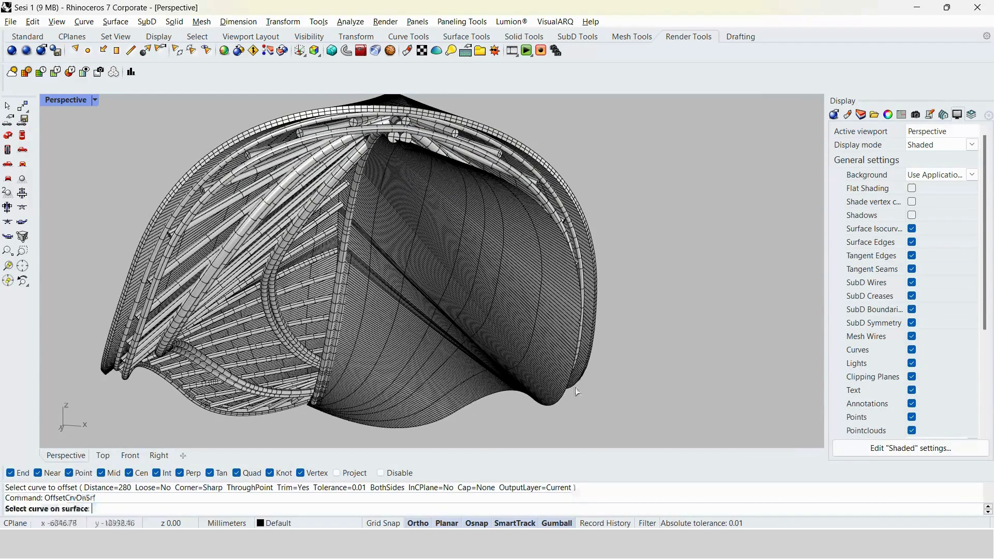
{"action": "left_click", "coordinate": [553, 409]}
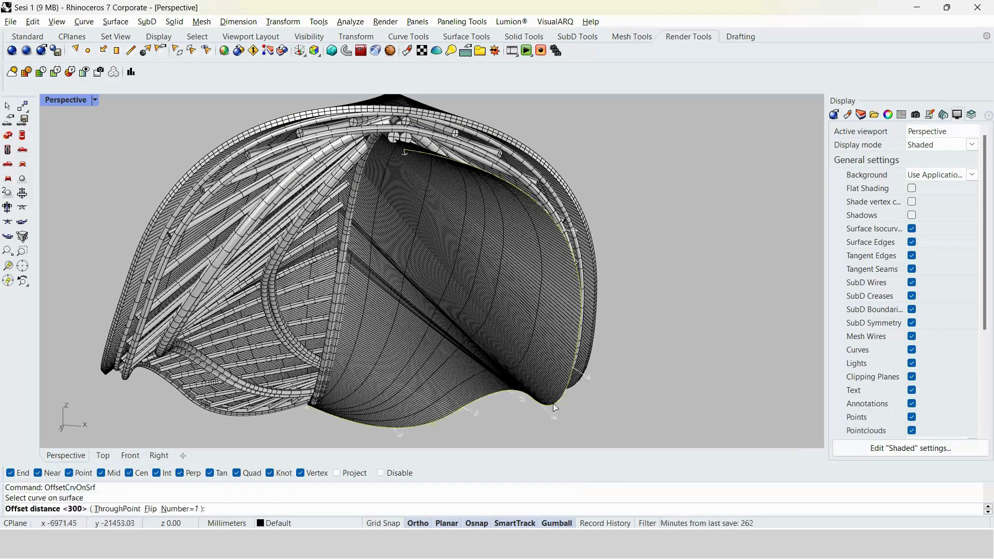
{"action": "type", "text": "f"}
{"action": "key", "text": "Return"}
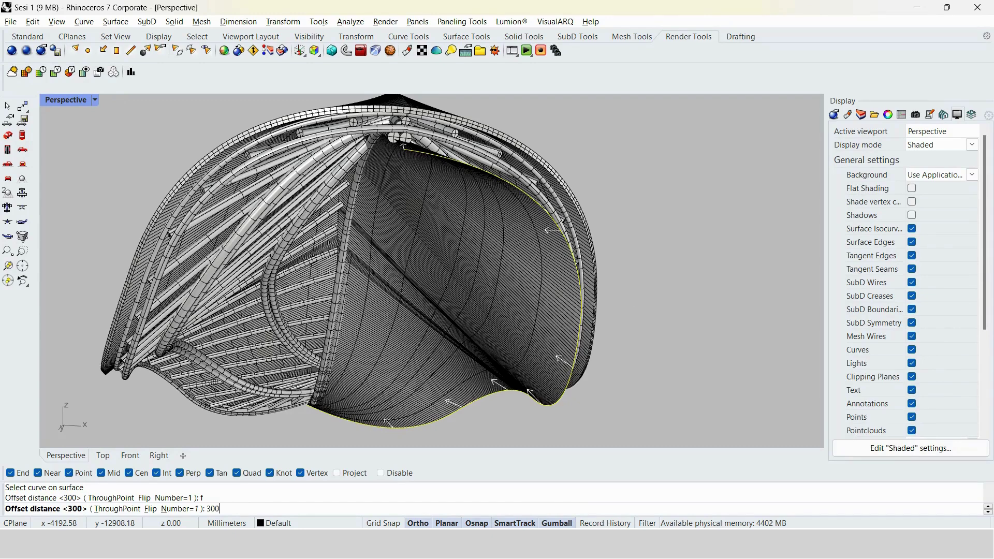
{"action": "key", "text": "Return"}
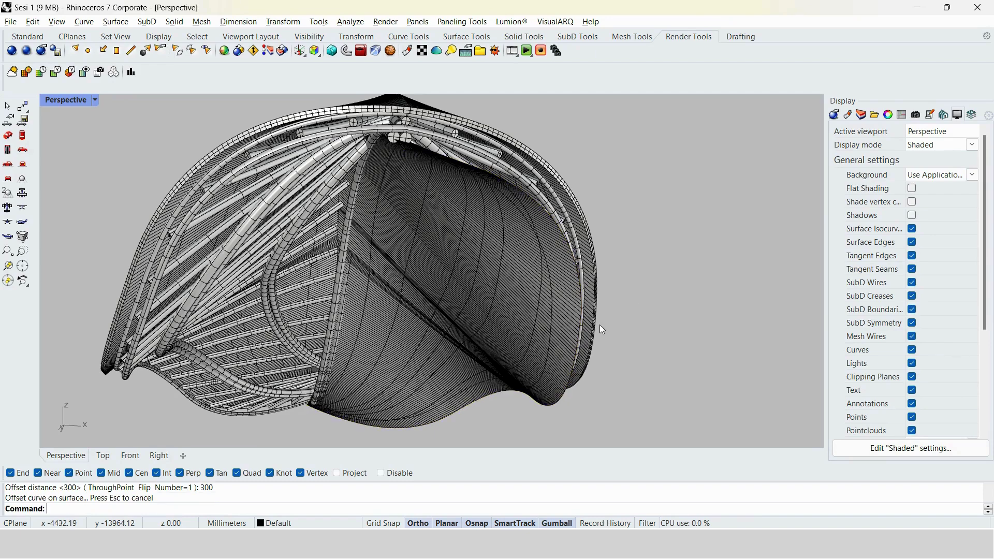
Try to split the offset surface with the curve that runs parallel to its outer edge.
{"action": "left_click", "coordinate": [556, 354]}
{"action": "type", "text": "Spli"}
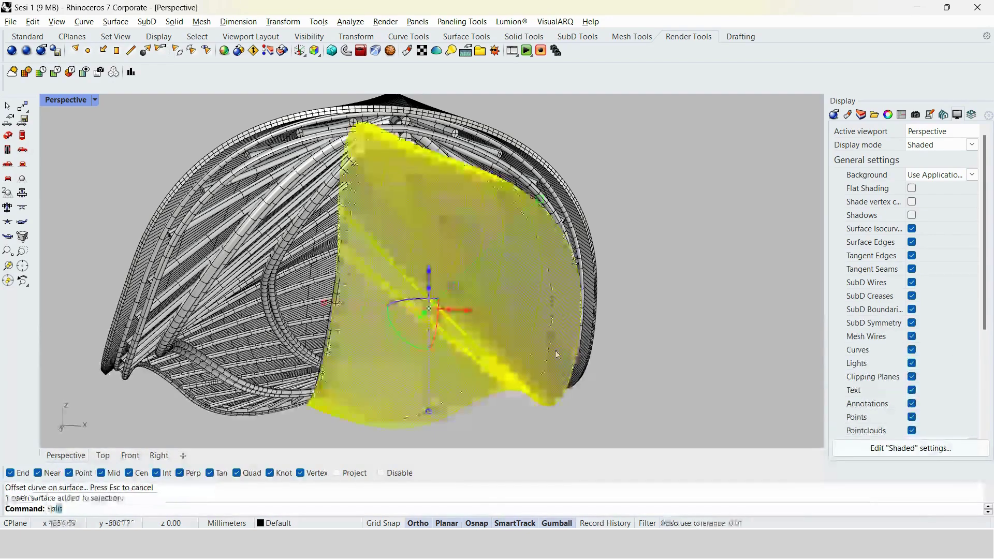
{"action": "type", "text": "t"}
{"action": "key", "text": "Return"}
{"action": "left_click", "coordinate": [545, 349]}
{"action": "key", "text": "Return"}
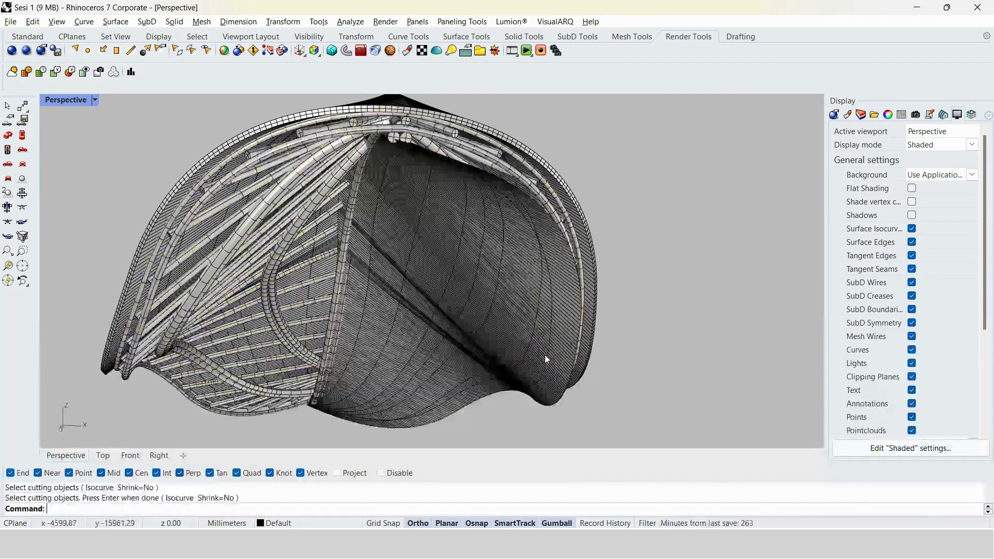
Split the offset surface along the 300 mm inset curve and delete the narrow outer strip.
{"action": "type", "text": "Split"}
{"action": "key", "text": "Return"}
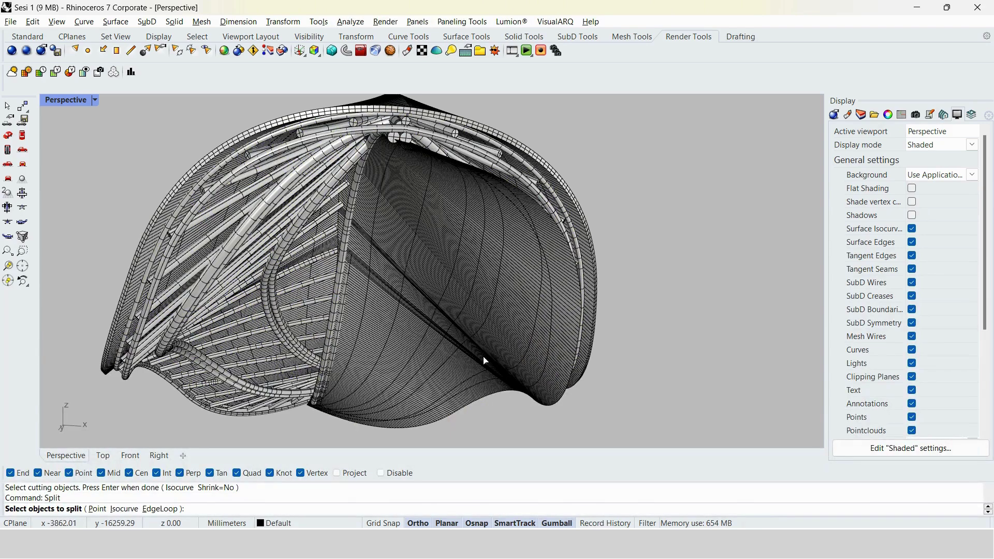
{"action": "left_click", "coordinate": [491, 346]}
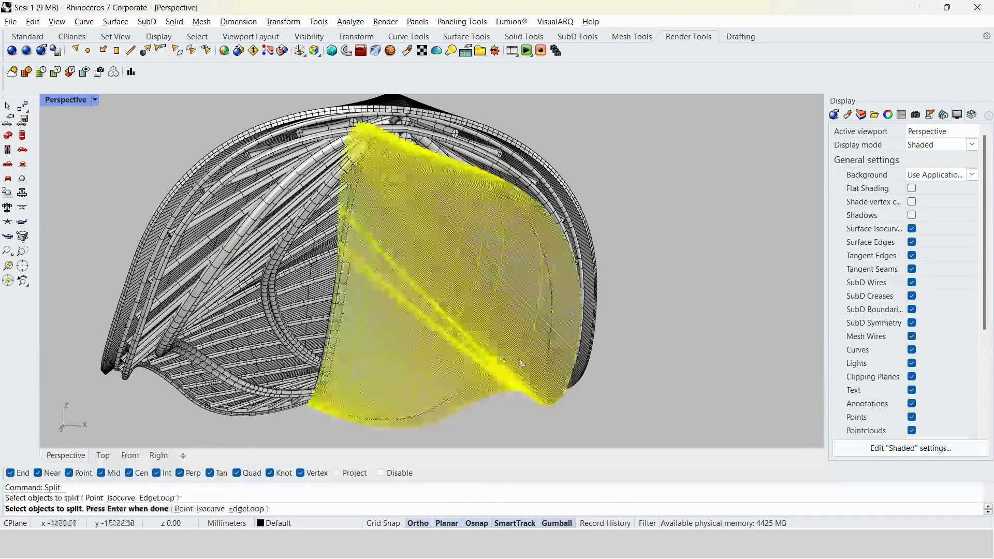
{"action": "key", "text": "Return"}
{"action": "left_click", "coordinate": [544, 371]}
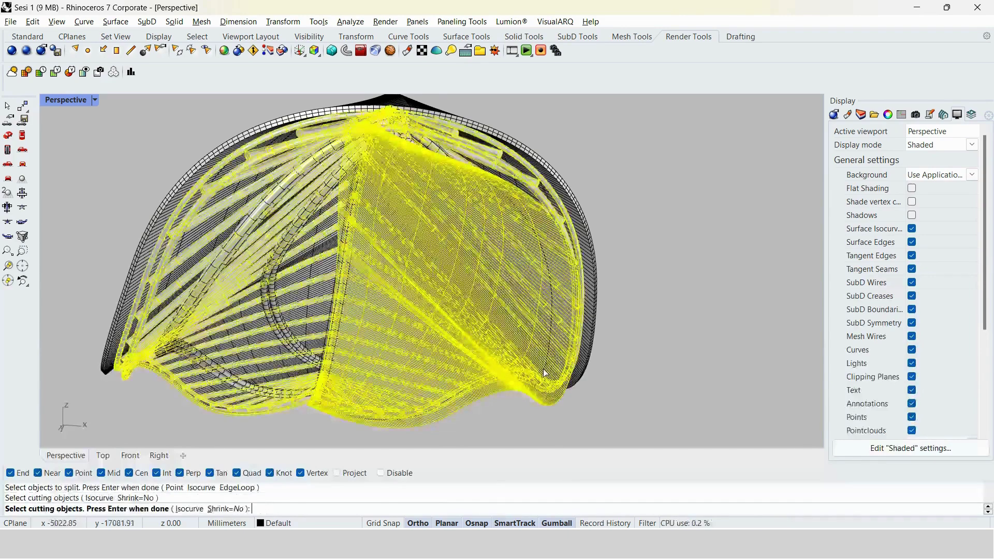
{"action": "left_click", "coordinate": [575, 357], "text": "ctrl"}
{"action": "scroll", "coordinate": [542, 377], "scroll_direction": "up", "scroll_amount": 3}
{"action": "key", "text": "Return"}
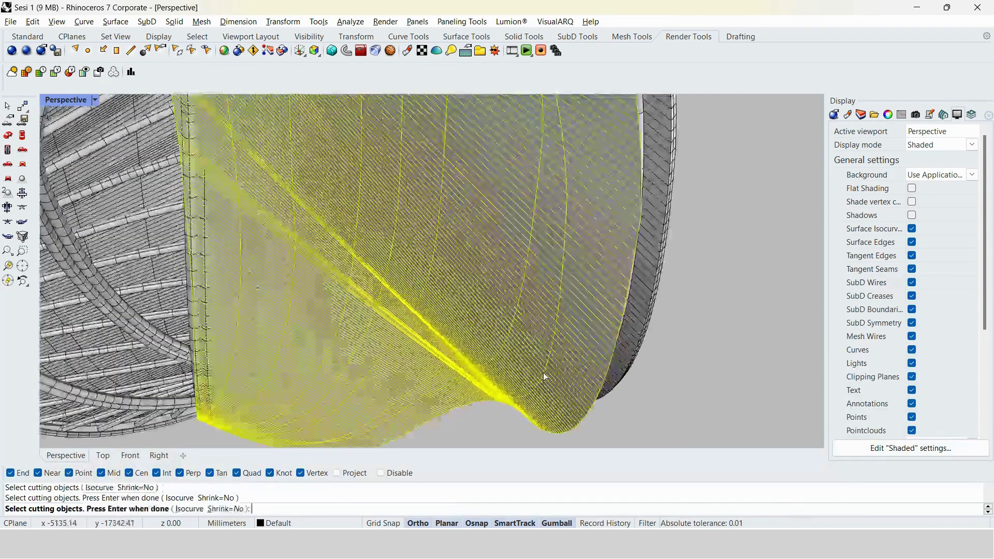
{"action": "left_click", "coordinate": [557, 361]}
{"action": "key", "text": "Delete"}
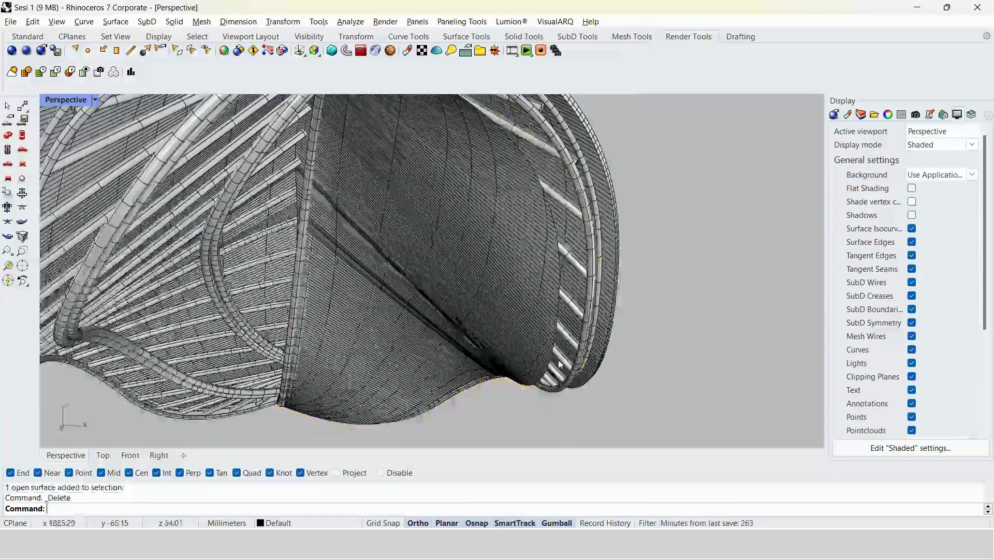
{"action": "scroll", "coordinate": [488, 289], "scroll_direction": "down", "scroll_amount": 5}
{"action": "right_click_drag", "start_coordinate": [488, 294], "coordinate": [426, 339]}
{"action": "key", "text": "Return"}
{"action": "scroll", "coordinate": [426, 340], "scroll_direction": "up", "scroll_amount": 6}
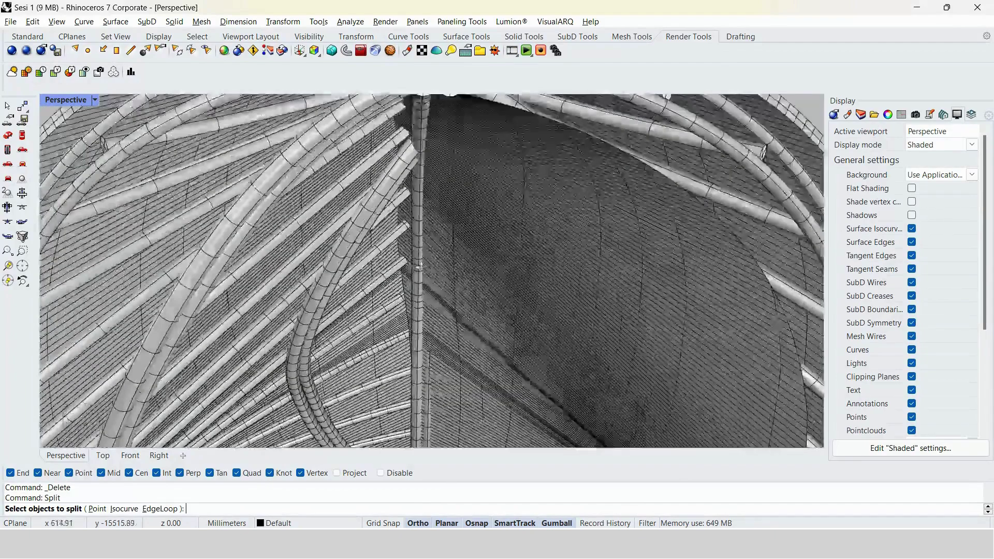
{"action": "scroll", "coordinate": [421, 359], "scroll_direction": "down", "scroll_amount": 8}
{"action": "mouse_move", "coordinate": [421, 359]}
{"action": "right_mouse_down"}
{"action": "mouse_move", "coordinate": [435, 403]}
{"action": "mouse_move", "coordinate": [411, 344]}
{"action": "mouse_move", "coordinate": [404, 366]}
{"action": "right_mouse_up"}
{"action": "left_click", "coordinate": [411, 384]}
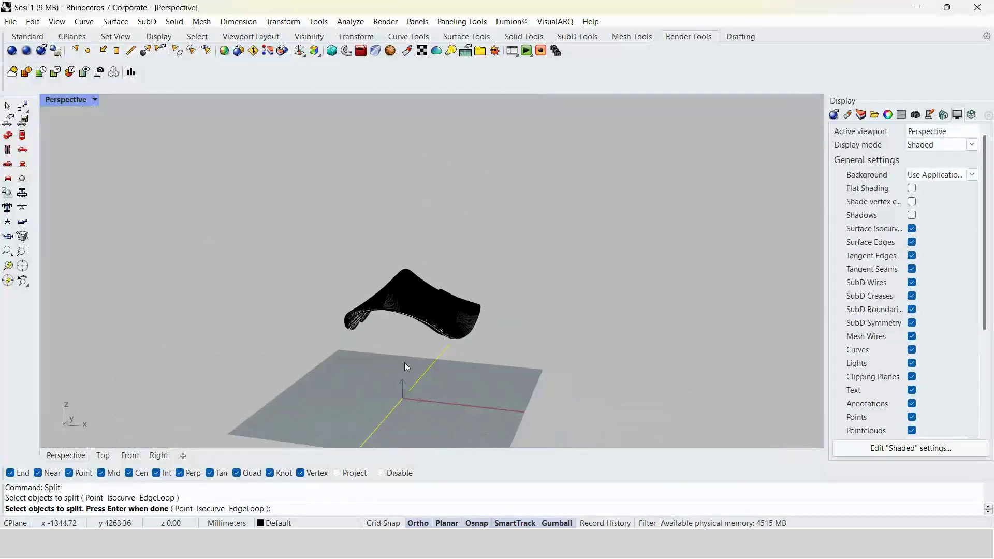
{"action": "key", "text": "Escape"}
{"action": "key", "text": "ctrl+a"}
{"action": "key", "text": "Escape"}
Extrude the centre line on the ground vertically into a plane that passes up through the roof.
{"action": "left_click", "coordinate": [407, 396]}
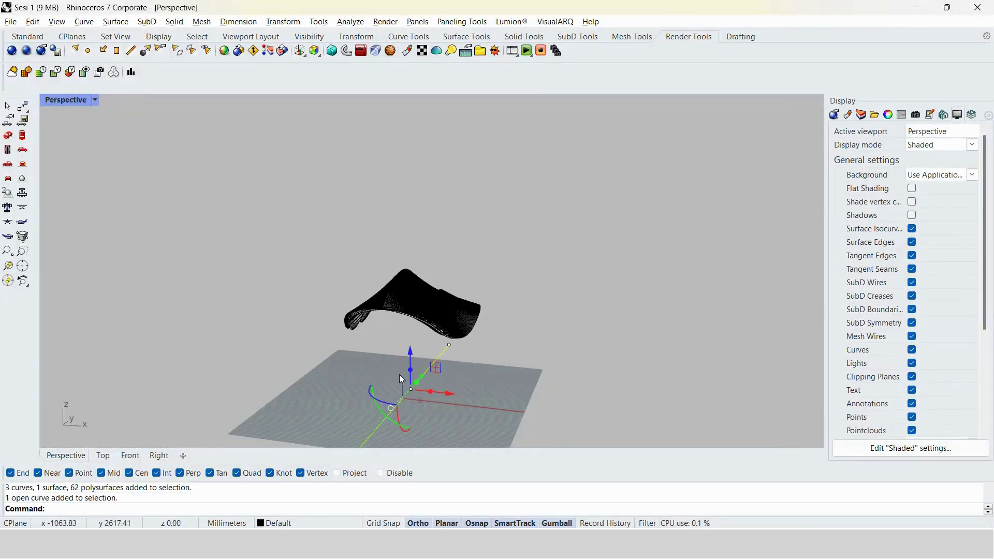
{"action": "left_click_drag", "start_coordinate": [411, 370], "coordinate": [356, 171]}
{"action": "scroll", "coordinate": [382, 250], "scroll_direction": "up", "scroll_amount": 5}
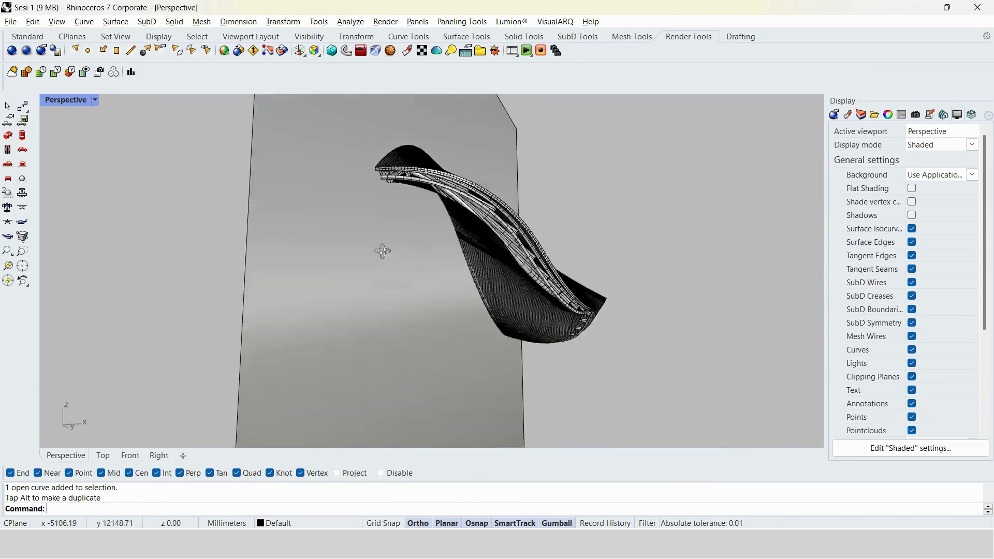
Split the trimmed offset surface with the vertical centre plane, and delete the plane and the excess surface piece.
{"action": "left_click", "coordinate": [476, 263]}
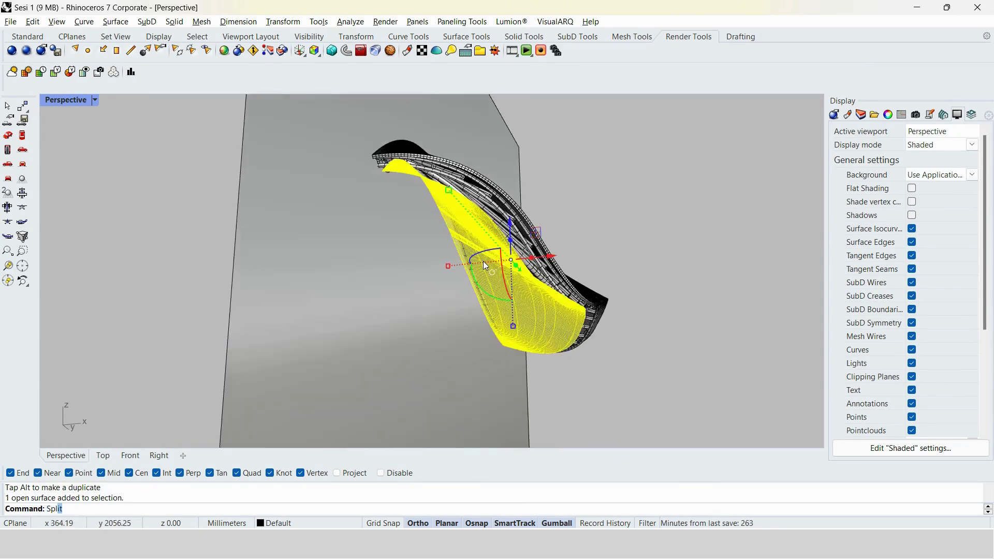
{"action": "type", "text": "split"}
{"action": "key", "text": "Return"}
{"action": "left_click", "coordinate": [407, 329]}
{"action": "key", "text": "Return"}
{"action": "left_click", "coordinate": [373, 356]}
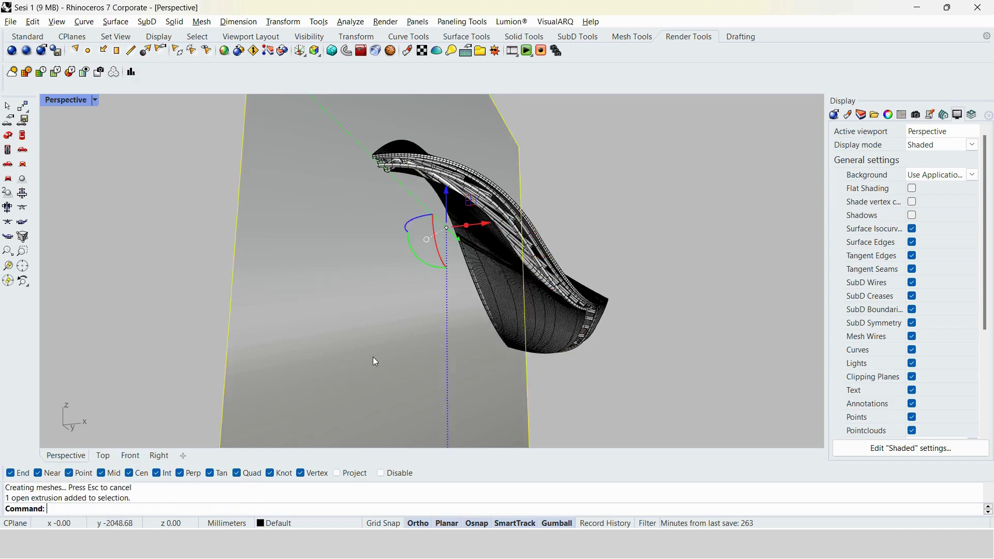
{"action": "key", "text": "Delete"}
{"action": "scroll", "coordinate": [494, 227], "scroll_direction": "up", "scroll_amount": 10}
{"action": "scroll", "coordinate": [494, 227], "scroll_direction": "up", "scroll_amount": 3}
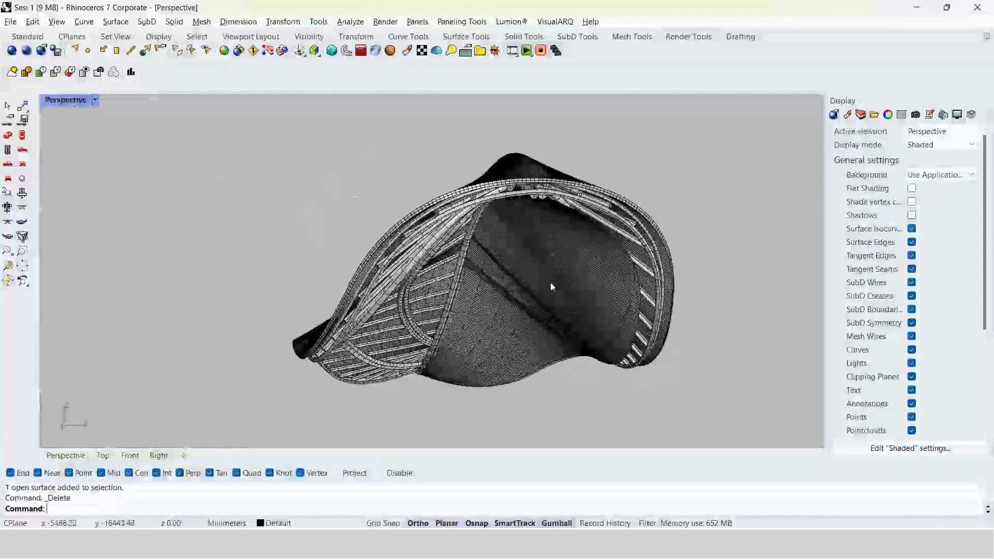
{"action": "right_click_drag", "start_coordinate": [552, 287], "coordinate": [523, 302]}
{"action": "type", "text": "split"}
{"action": "key", "text": "Return"}
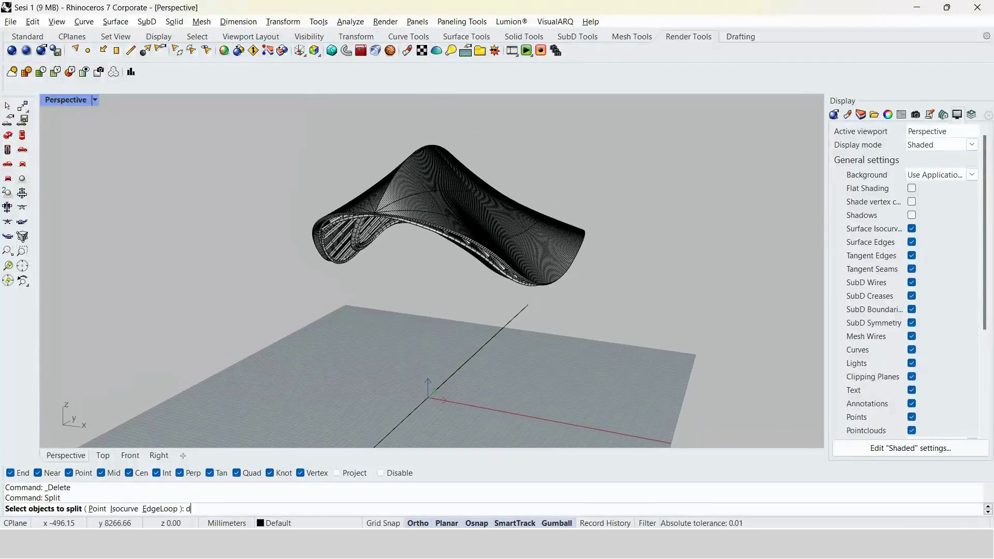
{"action": "key", "text": "Escape"}
Duplicate the outer edges of both roof halves as curves with DupEdge.
{"action": "type", "text": "D"}
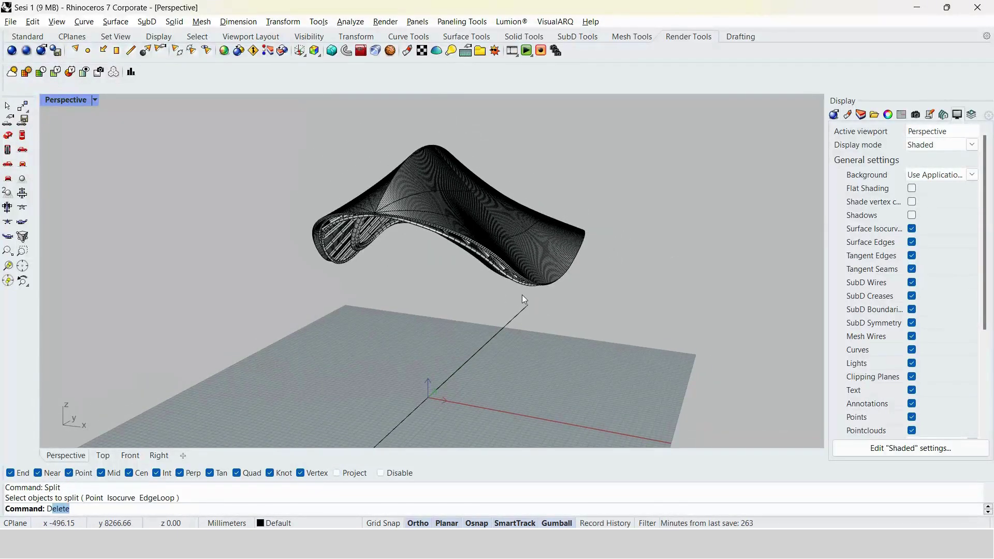
{"action": "type", "text": "up"}
{"action": "key", "text": "Return"}
{"action": "right_click_drag", "start_coordinate": [522, 294], "coordinate": [404, 236]}
{"action": "left_click", "coordinate": [543, 289]}
{"action": "left_click", "coordinate": [339, 210]}
{"action": "key", "text": "Return"}
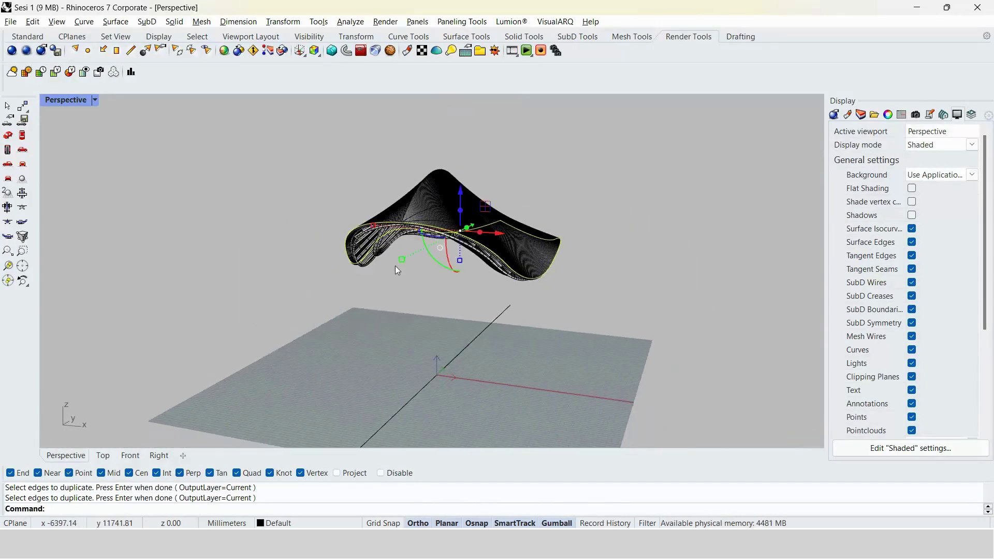
Flatten the duplicated roof edge curves onto the ground plane with SetPt.
{"action": "type", "text": "SetPt"}
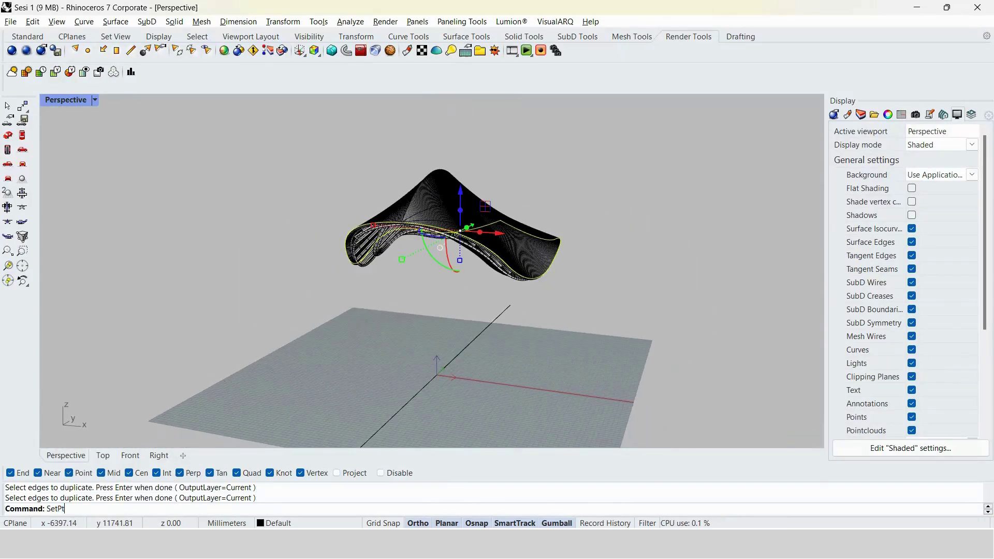
{"action": "key", "text": "Return"}
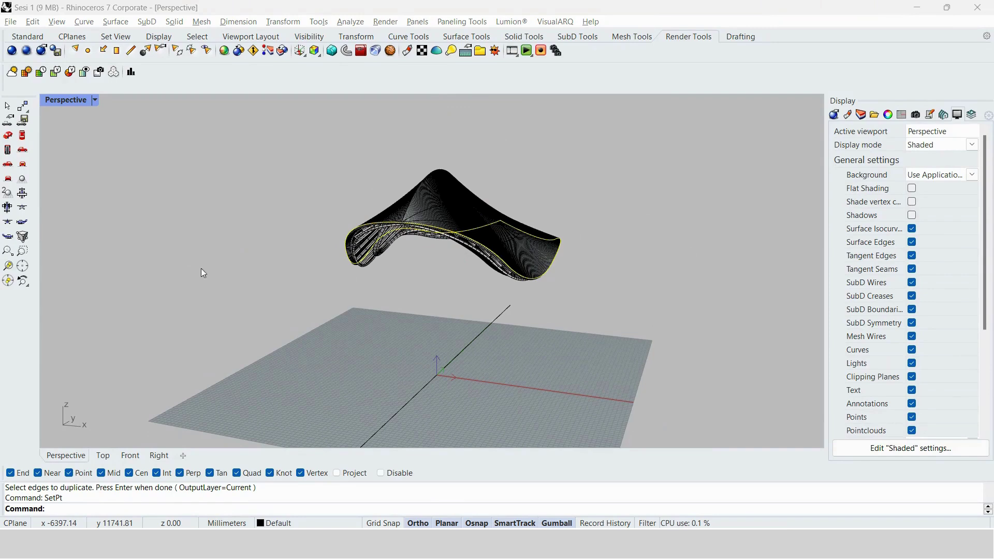
{"action": "key", "text": "Return"}
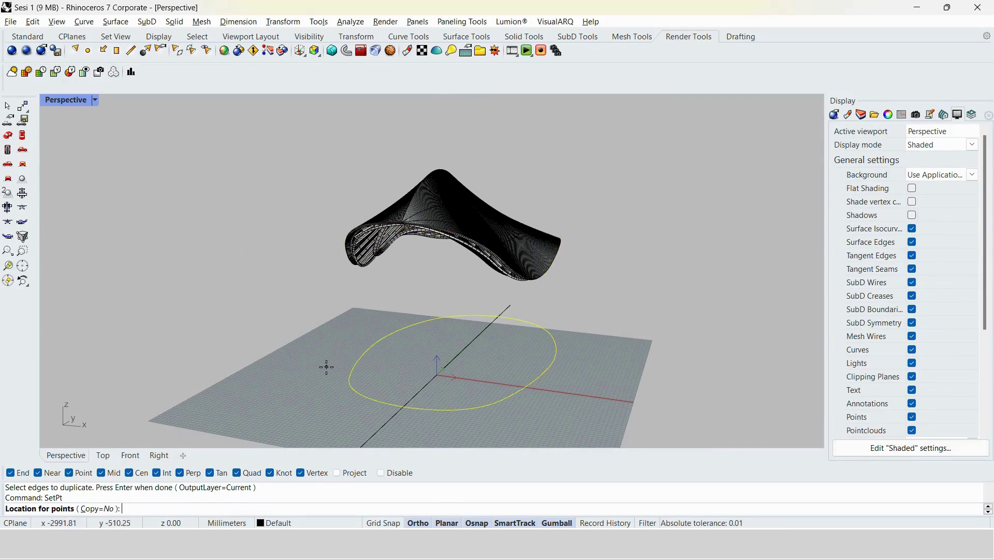
{"action": "scroll", "coordinate": [643, 399], "scroll_direction": "up", "scroll_amount": 8}
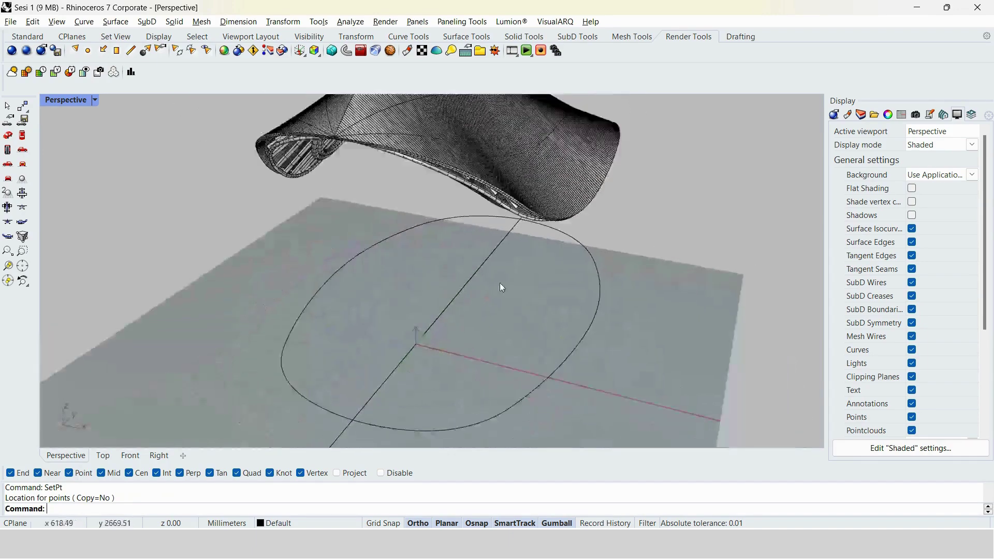
Try offsetting the flattened right-half edge curve by 280 mm, previewing the offset on its outer and inner sides.
{"action": "left_click", "coordinate": [546, 318]}
{"action": "right_click_drag", "start_coordinate": [546, 318], "coordinate": [583, 310]}
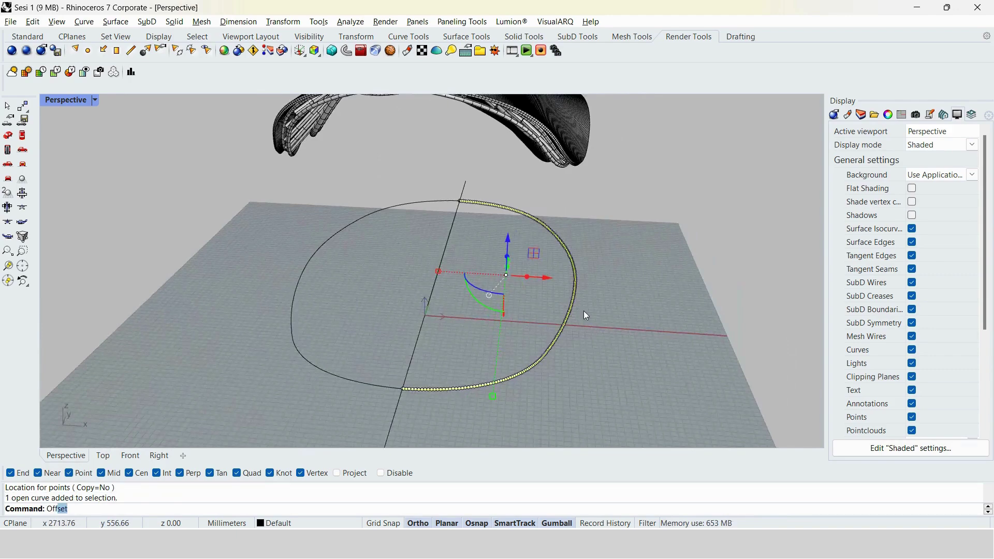
{"action": "right_click_drag", "start_coordinate": [583, 311], "coordinate": [554, 307]}
{"action": "key", "text": "Return"}
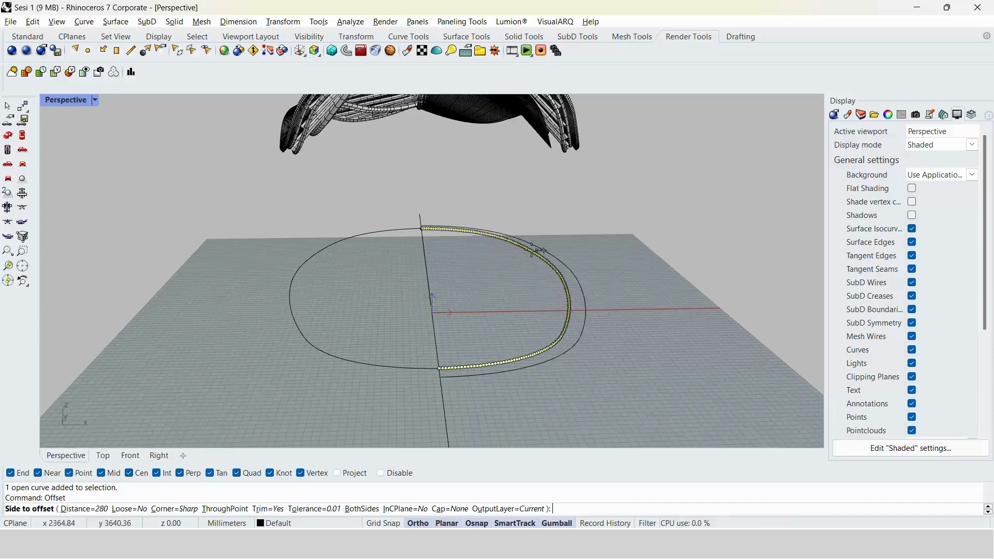
{"action": "mouse_move", "coordinate": [539, 251]}
{"action": "right_mouse_down"}
{"action": "mouse_move", "coordinate": [433, 195]}
{"action": "mouse_move", "coordinate": [430, 238]}
{"action": "mouse_move", "coordinate": [453, 230]}
{"action": "right_mouse_up"}
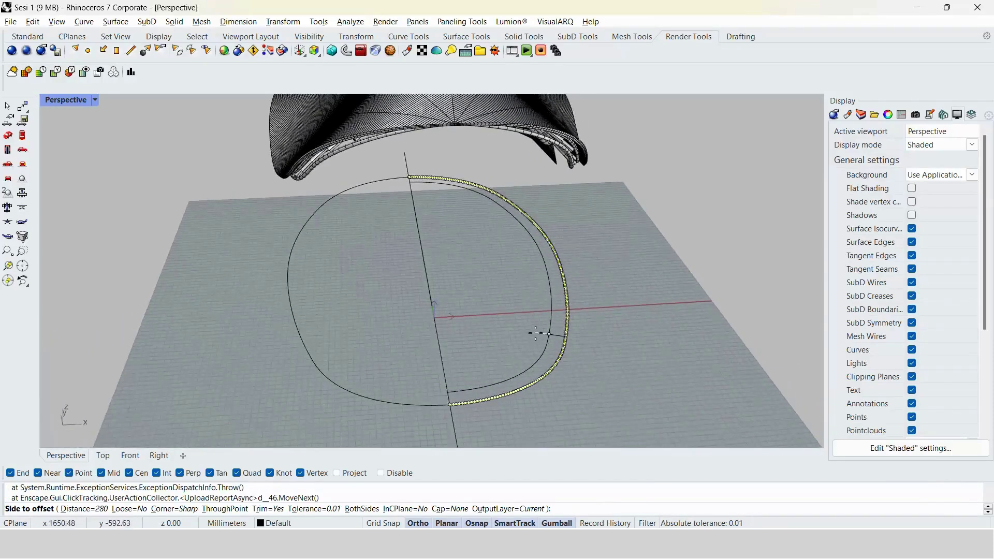
{"action": "right_click_drag", "start_coordinate": [523, 339], "coordinate": [433, 272]}
{"action": "key", "text": "Escape"}
{"action": "key", "text": "Escape"}
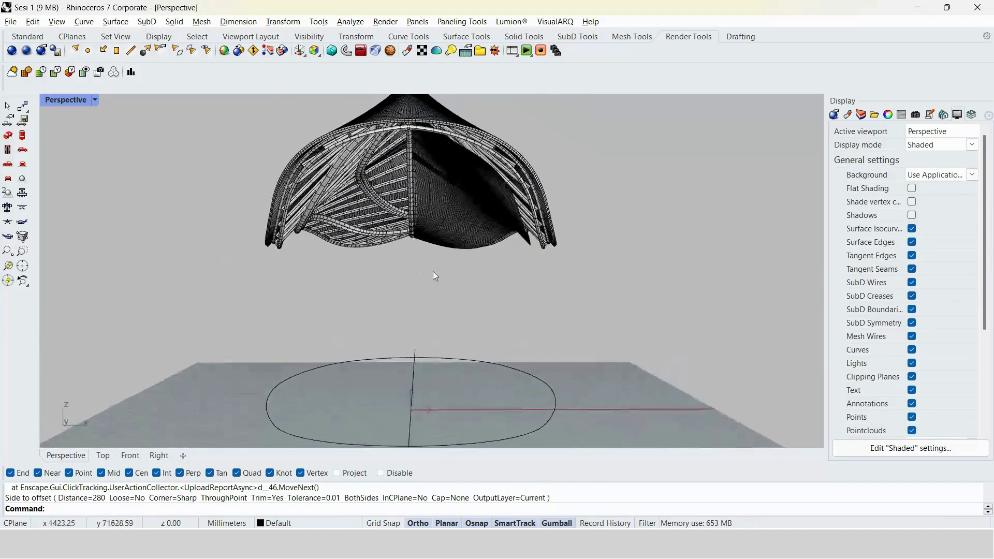
Examine the trimmed offset surface from below, including its inset from the roof's outer edge and the bamboo rafters.
{"action": "left_click", "coordinate": [437, 216]}
{"action": "right_click_drag", "start_coordinate": [435, 260], "coordinate": [539, 317]}
{"action": "key", "text": "Escape"}
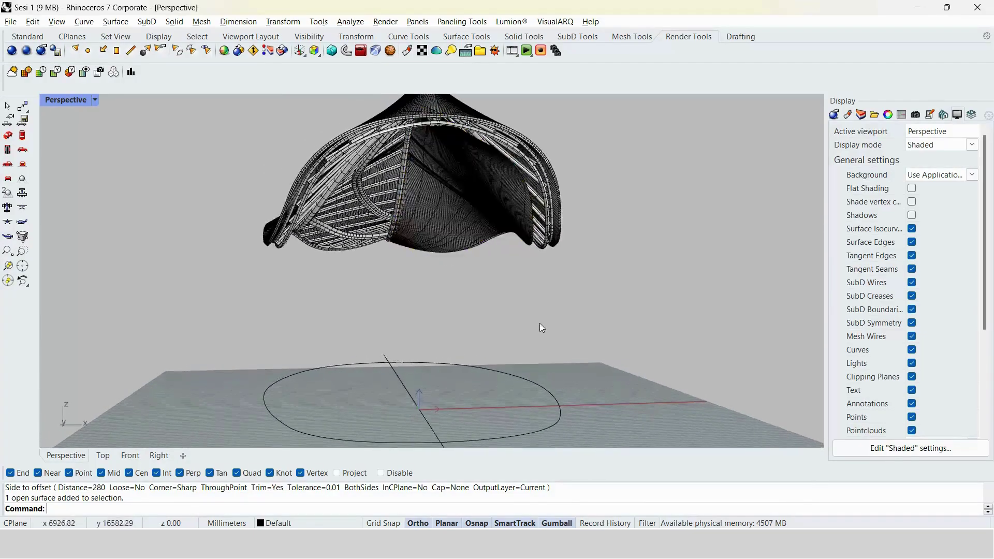
{"action": "scroll", "coordinate": [466, 148], "scroll_direction": "up", "scroll_amount": 10}
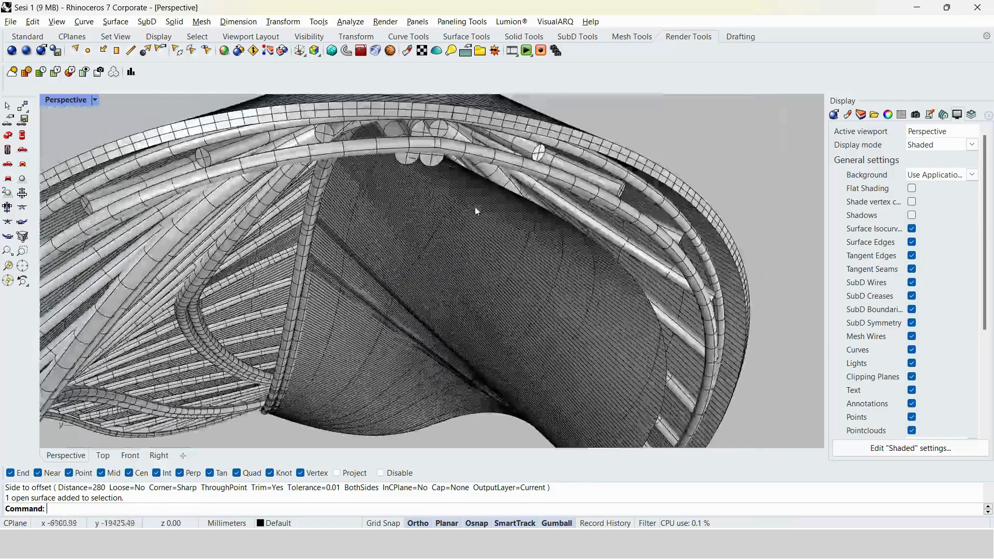
{"action": "right_click_drag", "start_coordinate": [477, 210], "coordinate": [520, 199]}
{"action": "scroll", "coordinate": [495, 172], "scroll_direction": "down", "scroll_amount": 8}
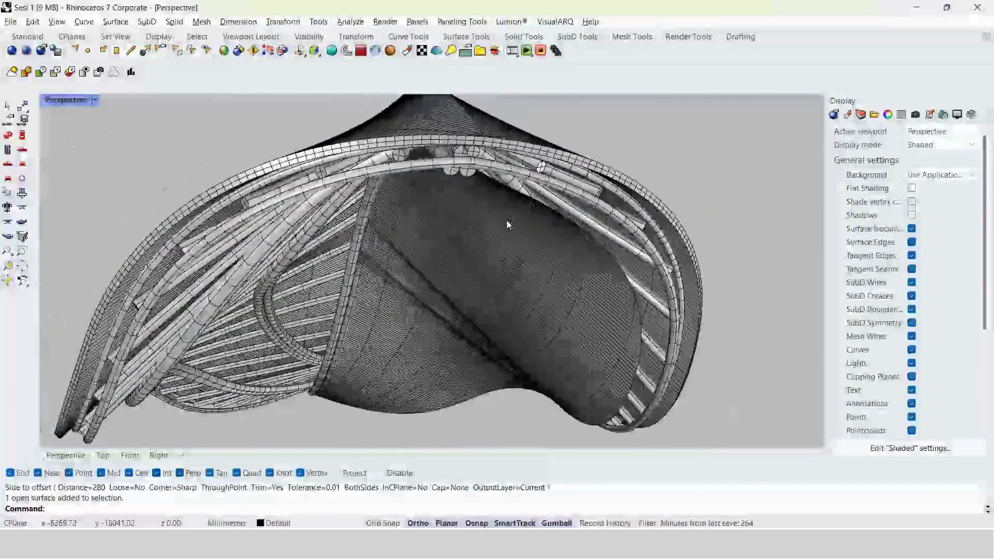
Select all curves around the offset surface and bring back the hidden roof objects.
{"action": "type", "text": "SelCrv"}
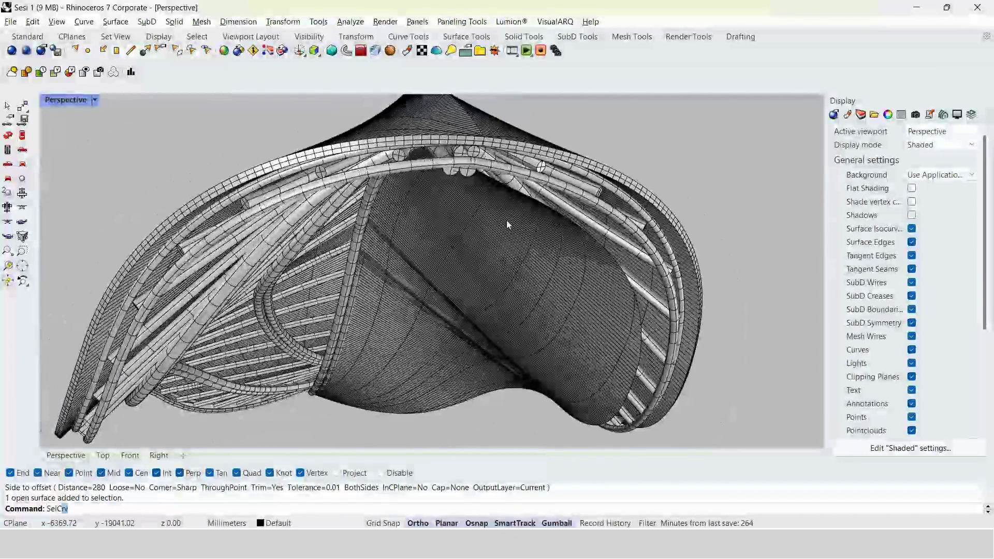
{"action": "key", "text": "Return"}
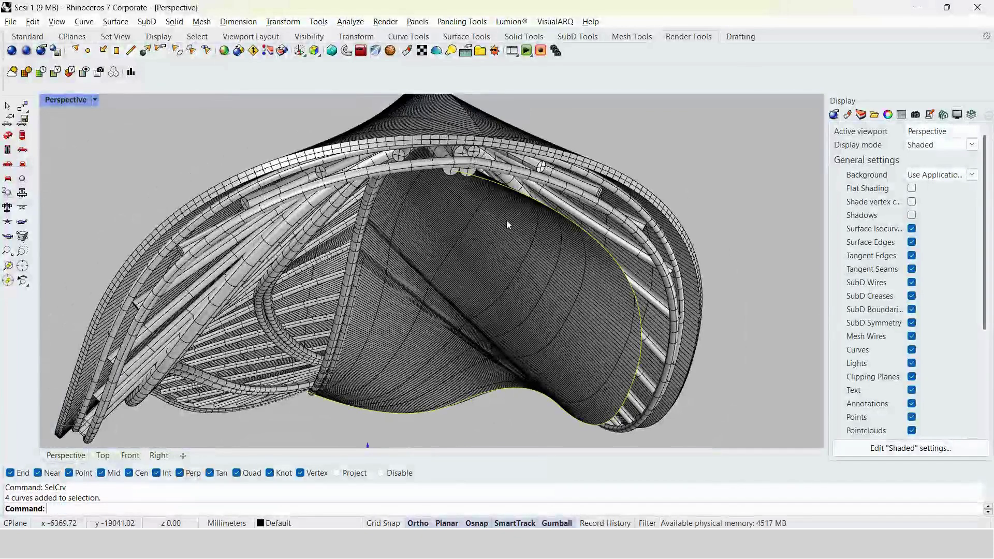
{"action": "mouse_move", "coordinate": [507, 220]}
{"action": "right_mouse_down"}
{"action": "mouse_move", "coordinate": [491, 202]}
{"action": "mouse_move", "coordinate": [492, 226]}
{"action": "right_mouse_up"}
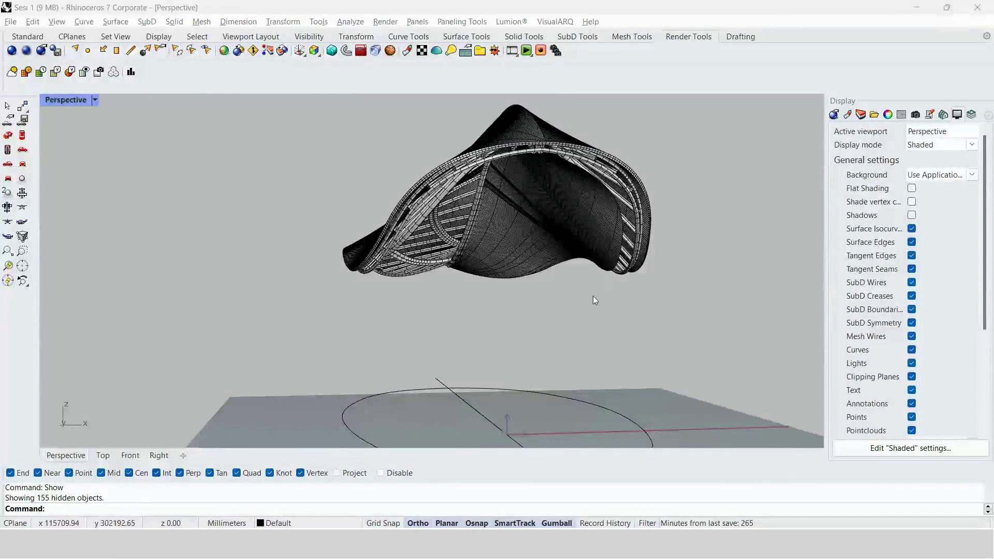
{"action": "right_click_drag", "start_coordinate": [502, 256], "coordinate": [471, 202]}
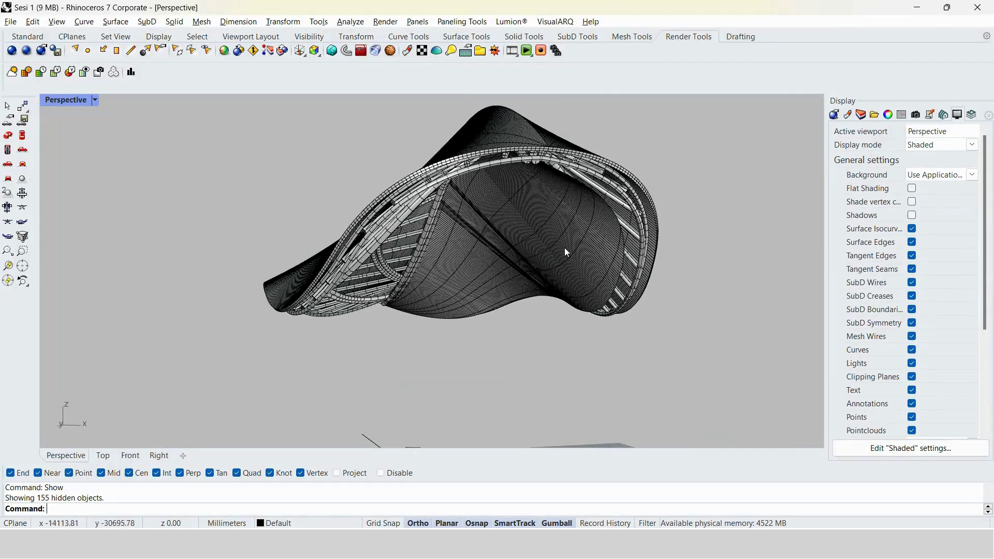
Select every curve in the roof model with SelCrv and isolate them from the surfaces and bamboo members.
{"action": "type", "text": "SelCrv"}
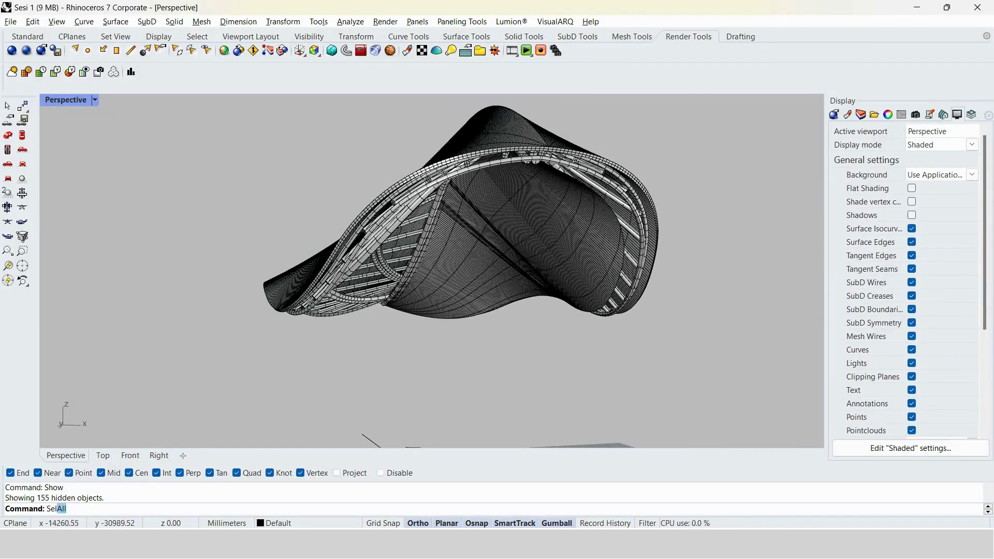
{"action": "key", "text": "Return"}
{"action": "type", "text": "I"}
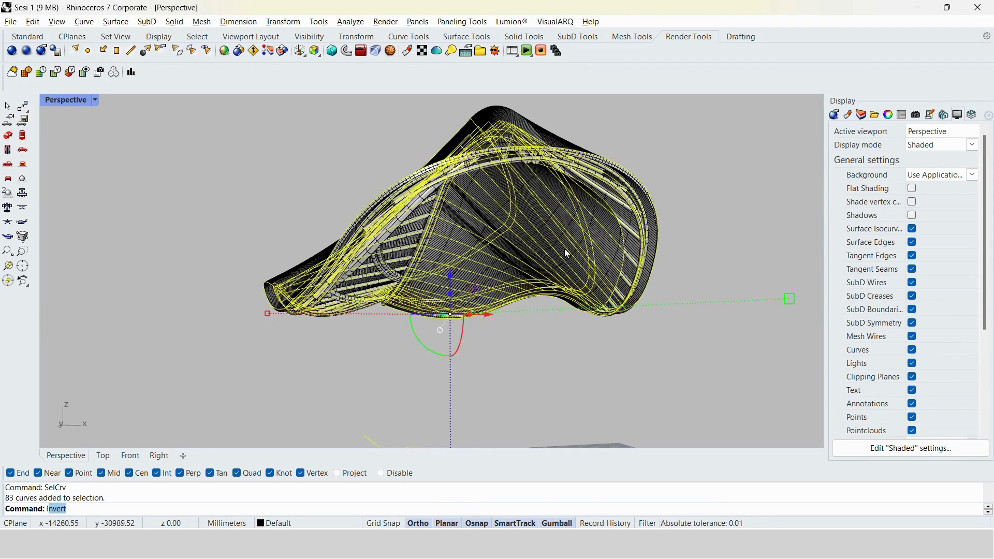
{"action": "type", "text": "solate"}
{"action": "key", "text": "Return"}
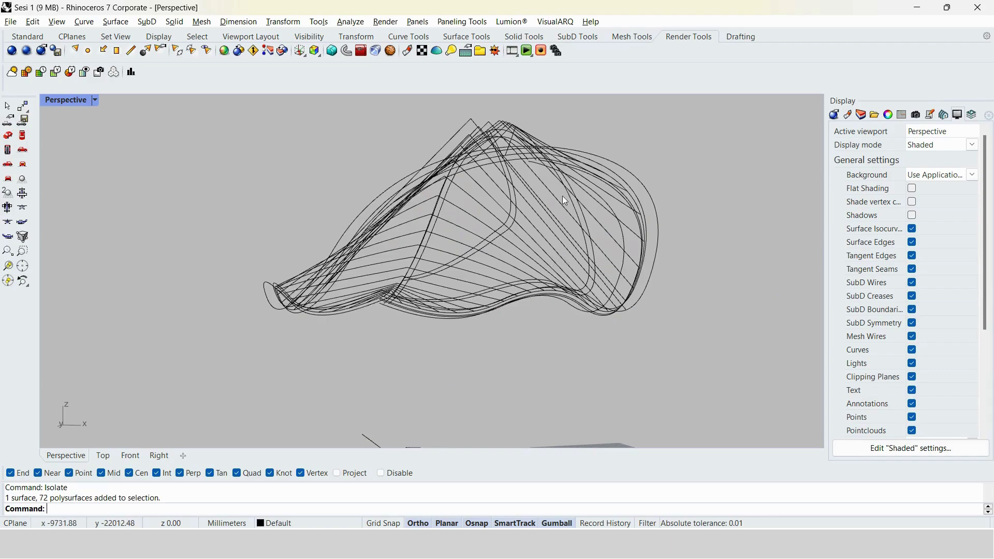
Isolate the inner loop curve of the right roof half and flatten it onto the ground plane with SetPt.
{"action": "scroll", "coordinate": [566, 223], "scroll_direction": "up", "scroll_amount": 8}
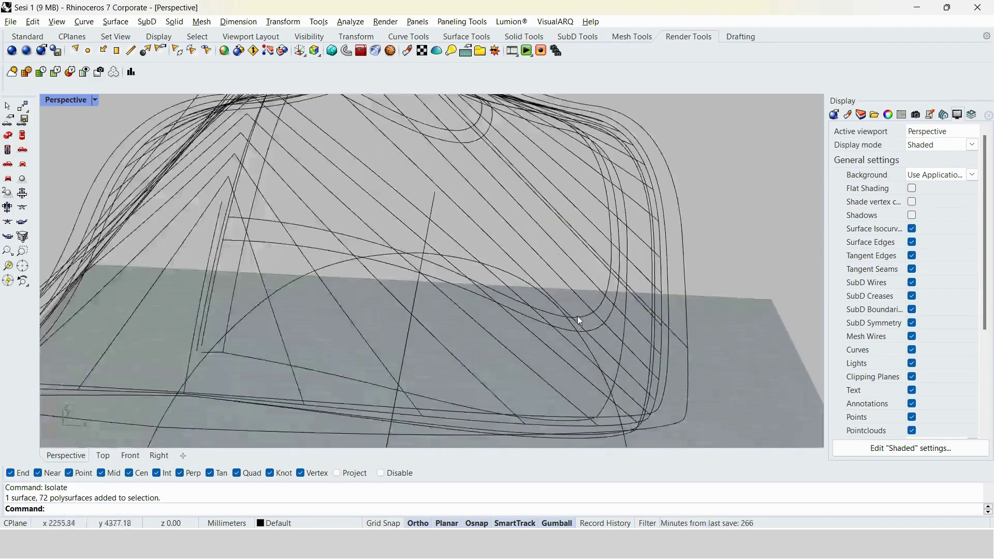
{"action": "left_click", "coordinate": [582, 316]}
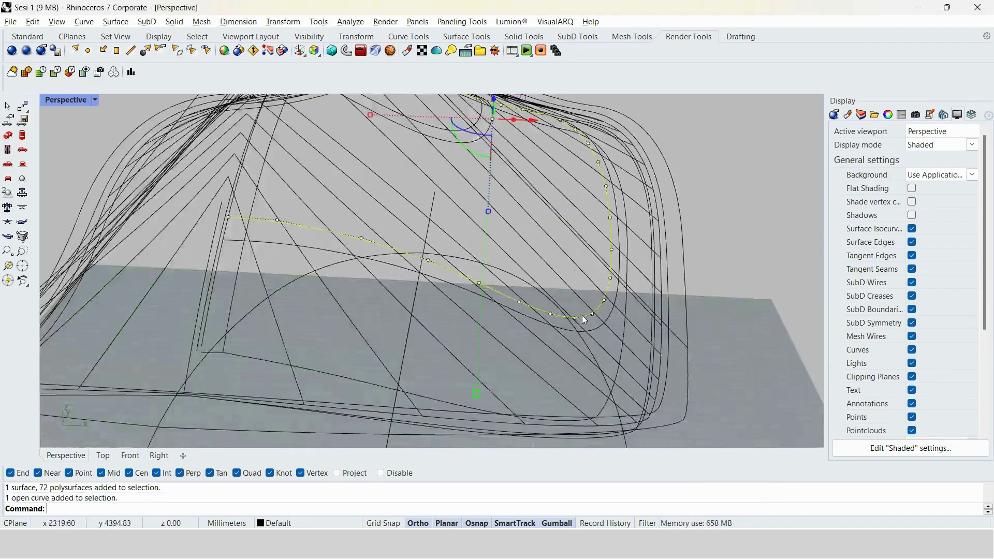
{"action": "scroll", "coordinate": [582, 316], "scroll_direction": "down", "scroll_amount": 5}
{"action": "right_click_drag", "start_coordinate": [585, 301], "coordinate": [510, 357]}
{"action": "key", "text": "Return"}
{"action": "type", "text": "SetPt"}
{"action": "key", "text": "Return"}
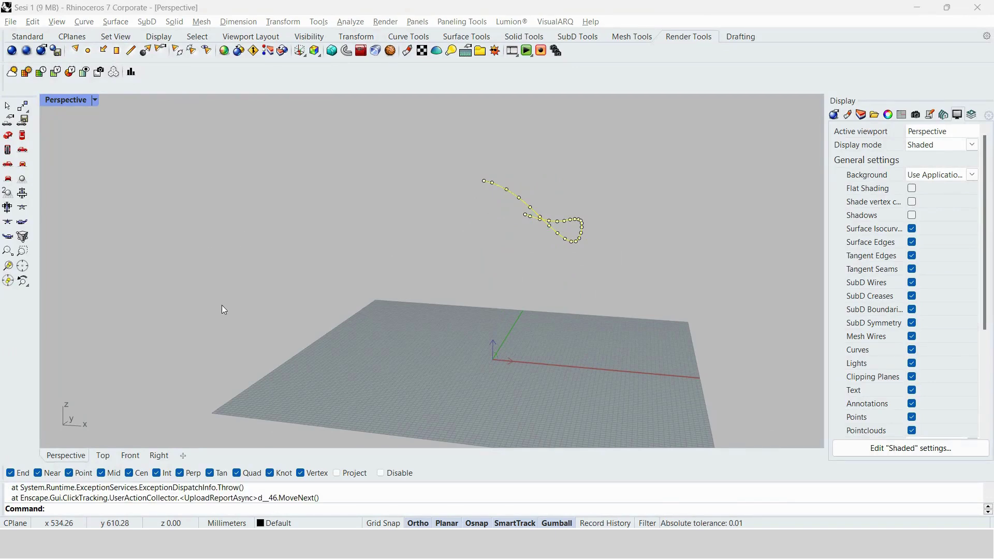
{"action": "left_click", "coordinate": [449, 396]}
{"action": "left_click", "coordinate": [449, 385]}
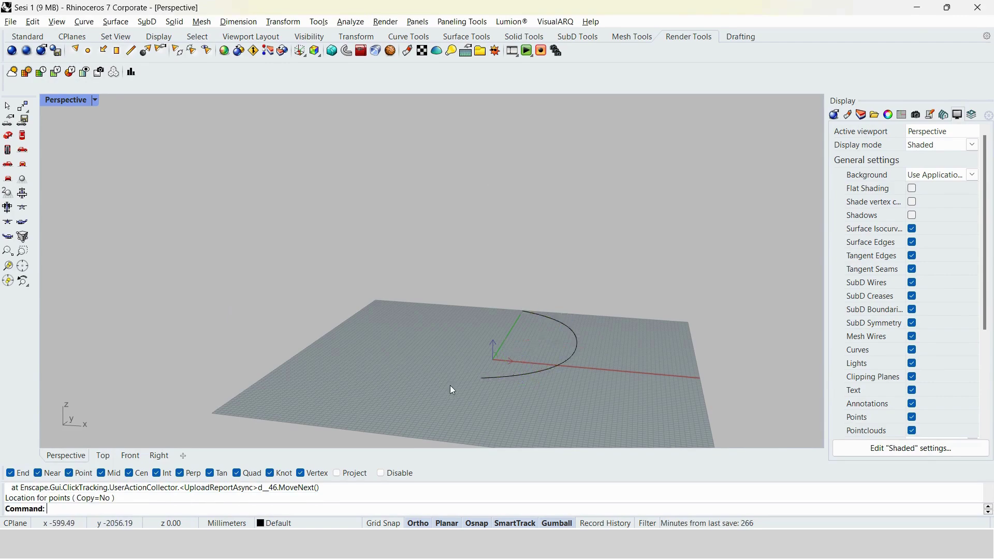
Show all hidden objects and examine the flattened inner curve inside the roof outline on the ground plane.
{"action": "key", "text": "ctrl+alt+h"}
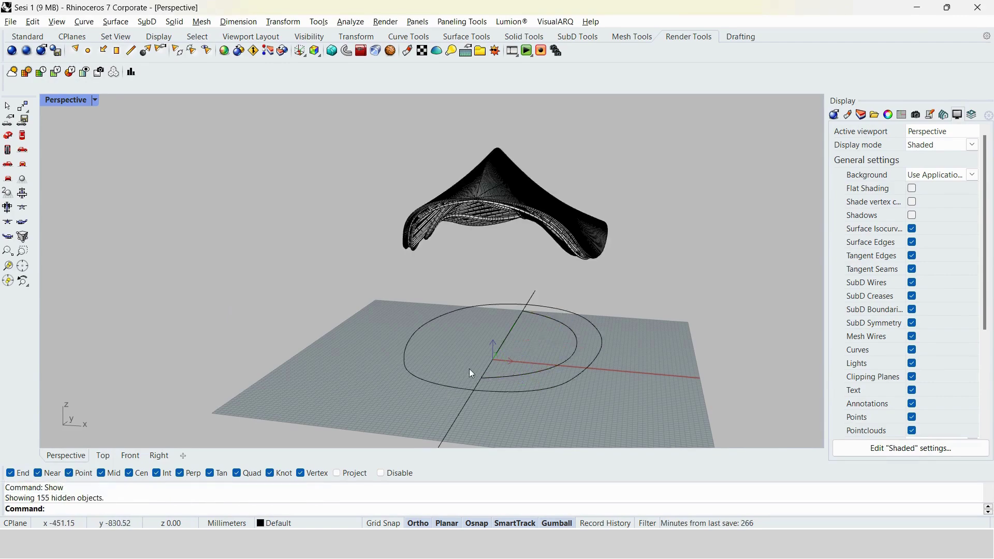
{"action": "right_click_drag", "start_coordinate": [469, 368], "coordinate": [327, 344]}
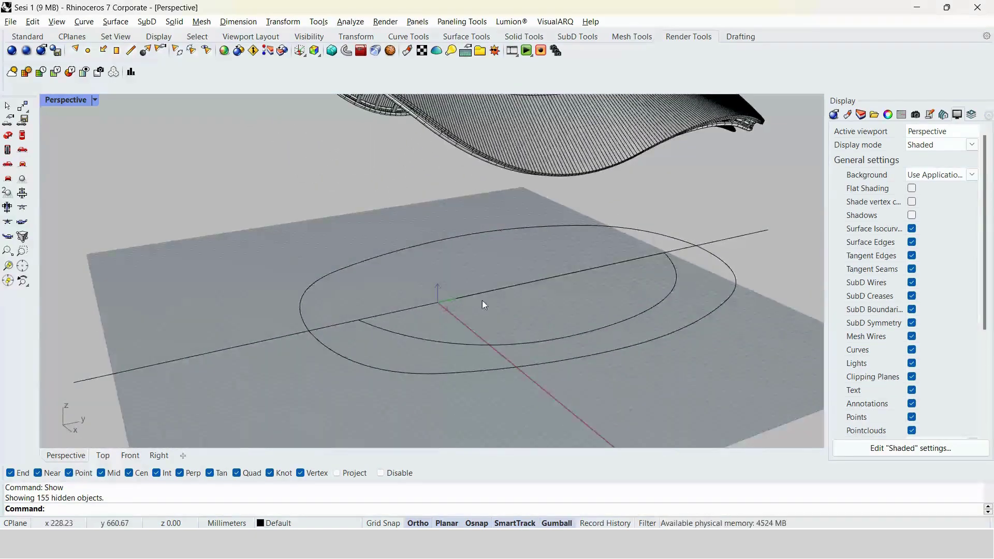
{"action": "right_click_drag", "start_coordinate": [480, 323], "coordinate": [546, 322]}
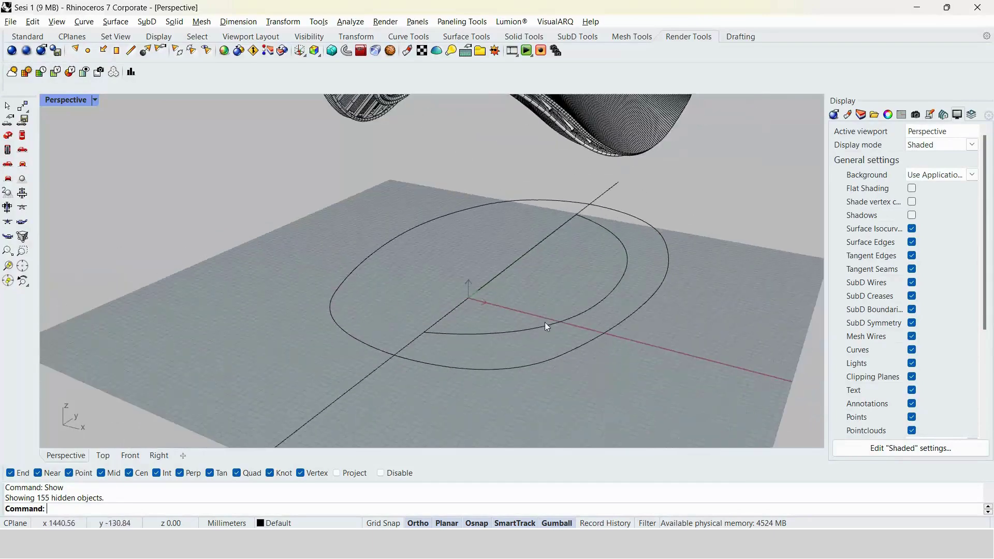
{"action": "left_click", "coordinate": [538, 331]}
{"action": "key", "text": "Escape"}
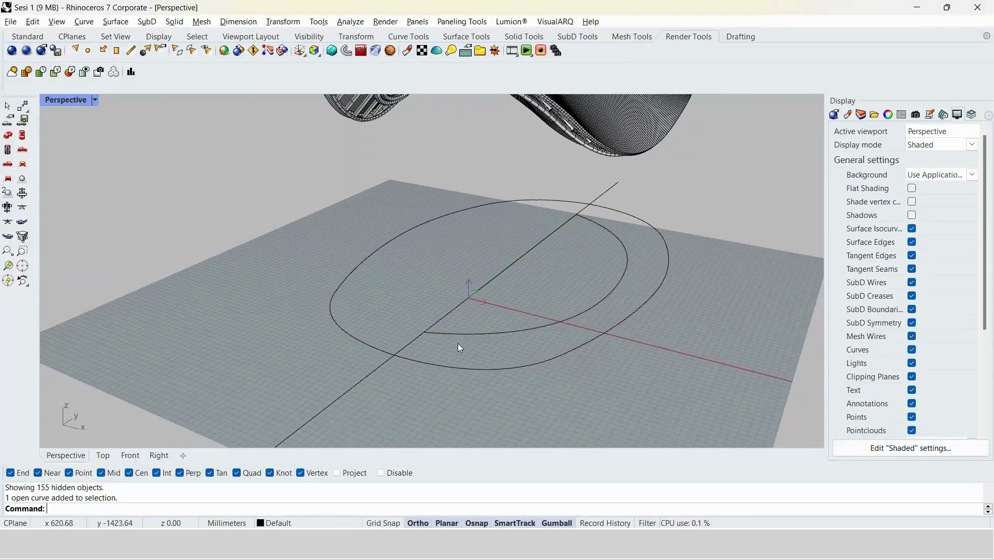
{"action": "right_click_drag", "start_coordinate": [458, 343], "coordinate": [393, 359]}
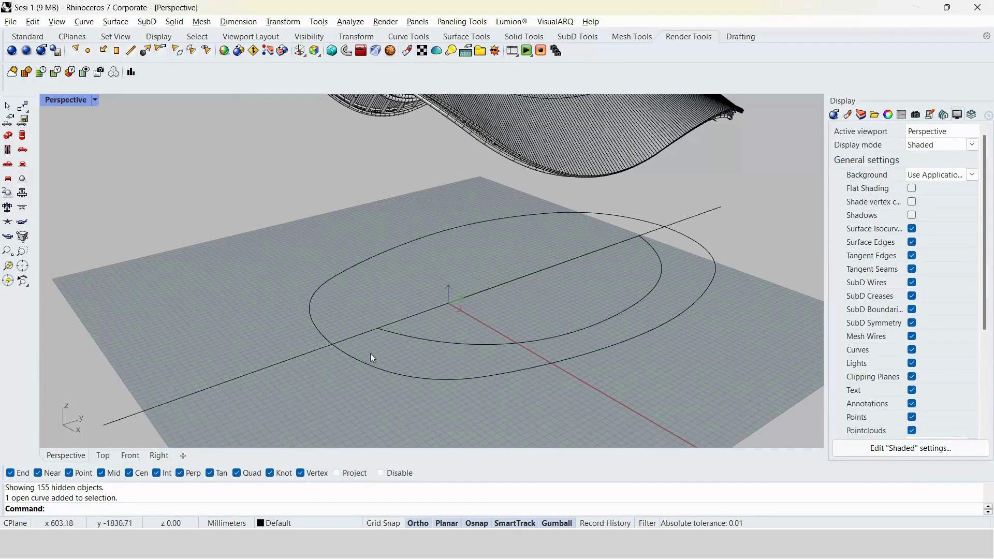
Draw a line about 4390 mm long, perpendicular to the central axis line, starting on the axis outside the roof outline.
{"action": "scroll", "coordinate": [362, 337], "scroll_direction": "down", "scroll_amount": 2}
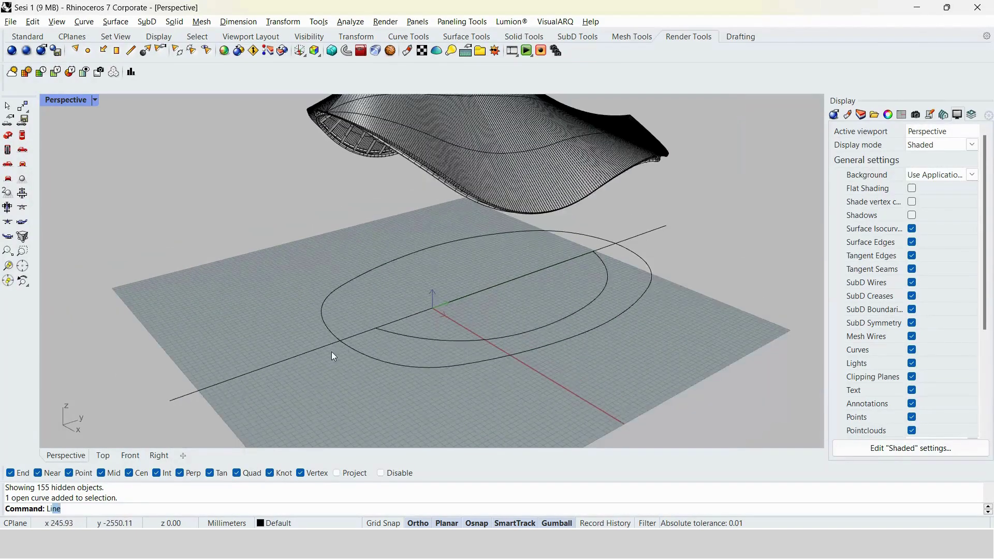
{"action": "key", "text": "Return"}
{"action": "left_click", "coordinate": [267, 366]}
{"action": "key", "text": "F8"}
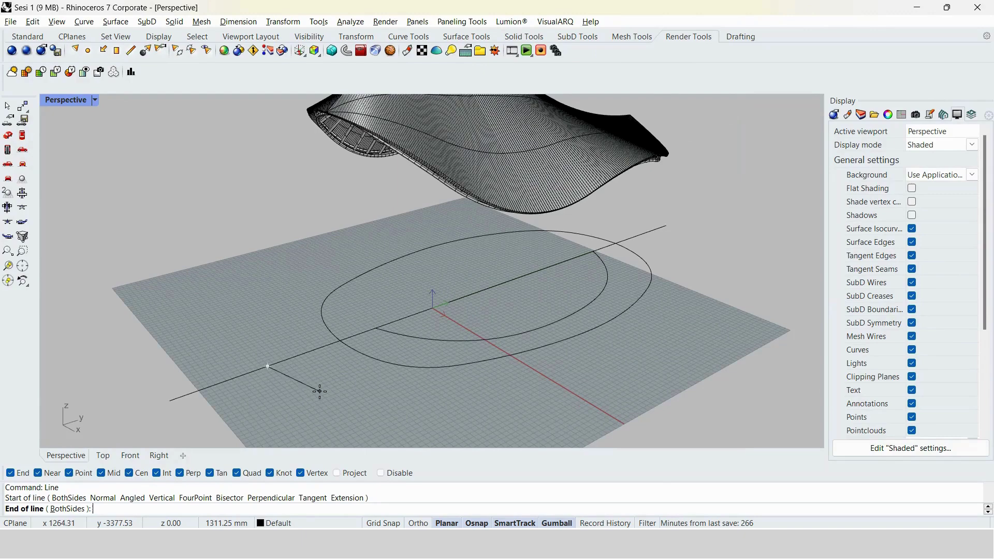
{"action": "scroll", "coordinate": [319, 392], "scroll_direction": "down", "scroll_amount": 1}
{"action": "scroll", "coordinate": [417, 409], "scroll_direction": "down", "scroll_amount": 2}
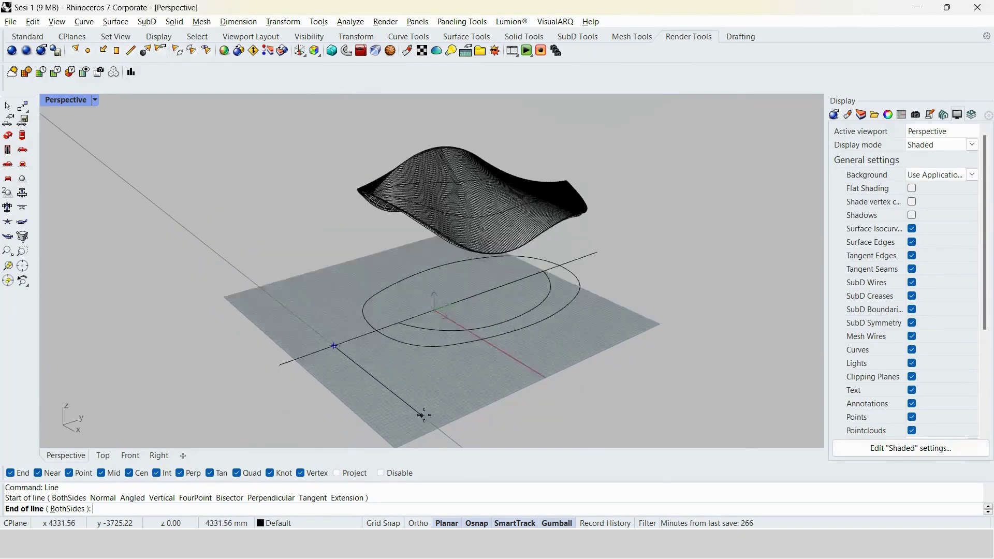
{"action": "left_click", "coordinate": [424, 415]}
{"action": "scroll", "coordinate": [409, 409], "scroll_direction": "up", "scroll_amount": 2}
{"action": "key", "text": "F8"}
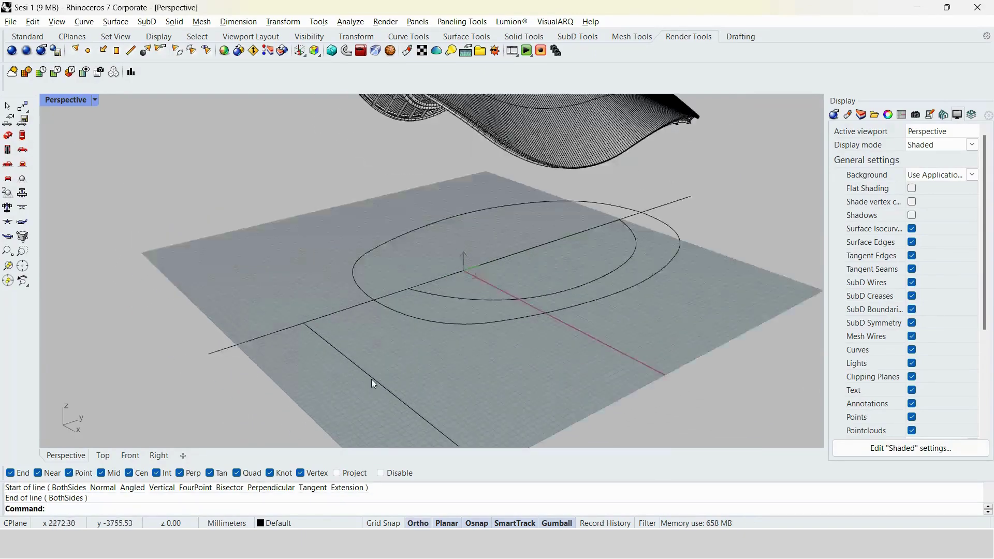
Move the perpendicular line so its start sits on the near endpoint of the flattened inner curve.
{"action": "left_click", "coordinate": [372, 379]}
{"action": "scroll", "coordinate": [353, 395], "scroll_direction": "up", "scroll_amount": 1}
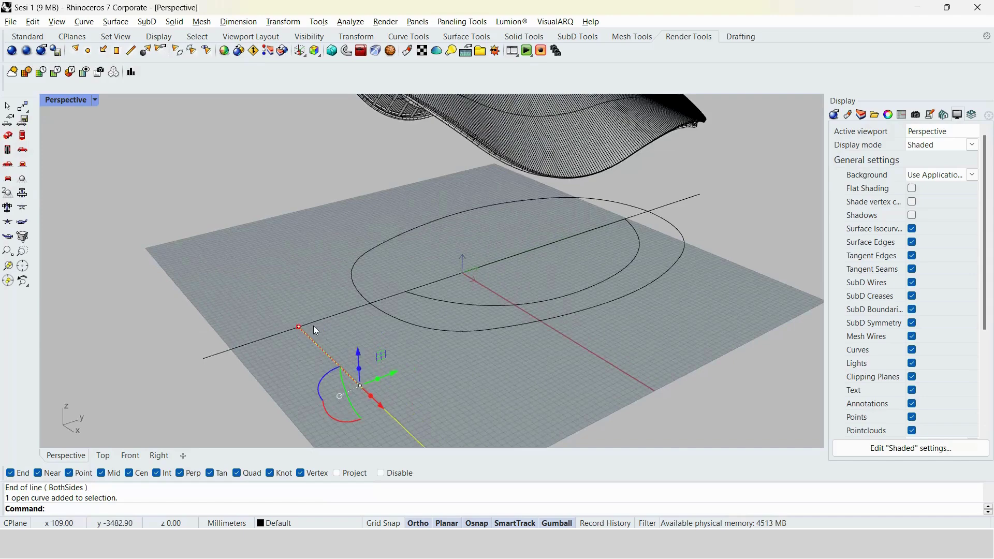
{"action": "type", "text": "Move"}
{"action": "key", "text": "Return"}
{"action": "left_click", "coordinate": [298, 327]}
{"action": "scroll", "coordinate": [409, 297], "scroll_direction": "up", "scroll_amount": 6}
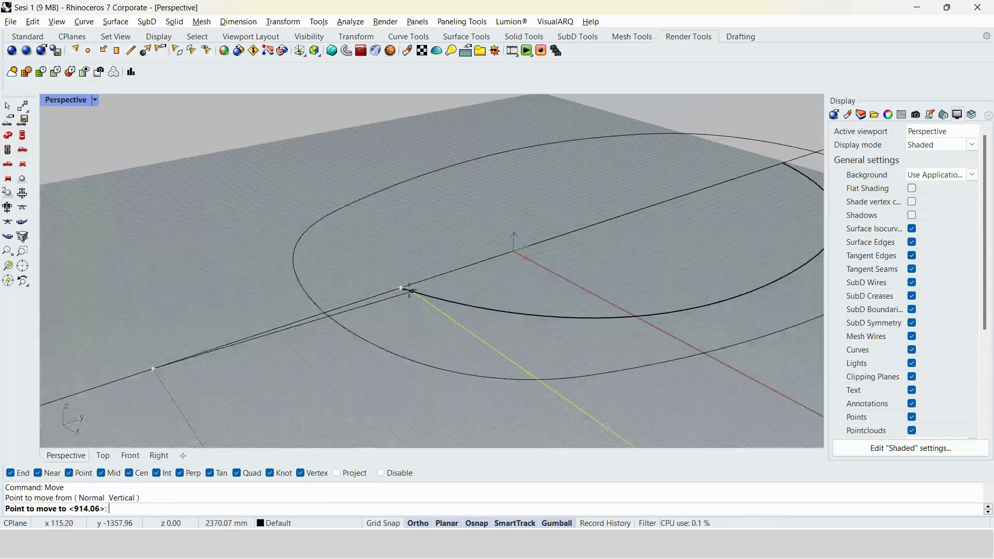
{"action": "left_click", "coordinate": [402, 286]}
{"action": "left_click", "coordinate": [382, 306]}
{"action": "scroll", "coordinate": [382, 307], "scroll_direction": "down", "scroll_amount": 4}
Copy the perpendicular line to the far endpoint of the flattened inner curve.
{"action": "scroll", "coordinate": [409, 321], "scroll_direction": "up", "scroll_amount": 5}
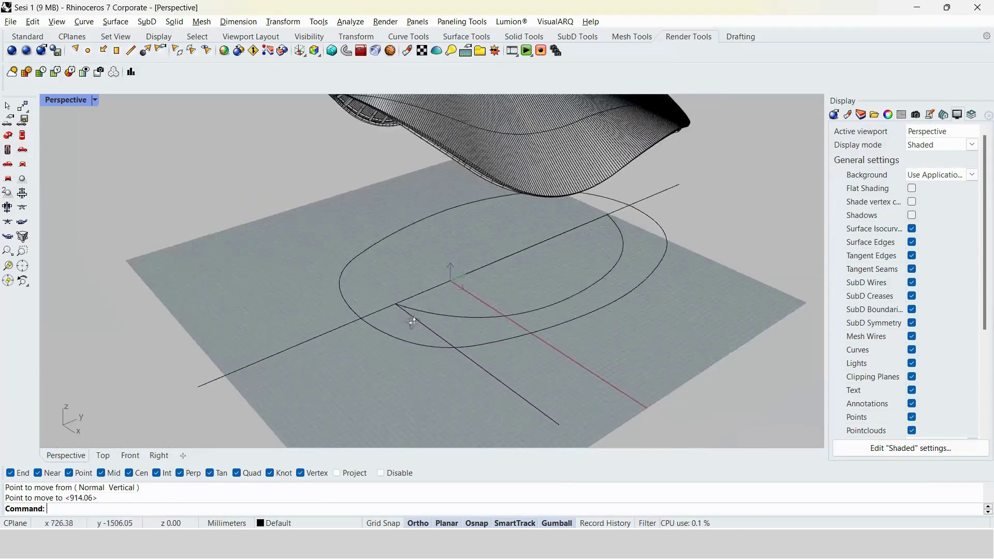
{"action": "left_click", "coordinate": [413, 327]}
{"action": "right_click_drag", "start_coordinate": [413, 328], "coordinate": [321, 354], "text": "shift"}
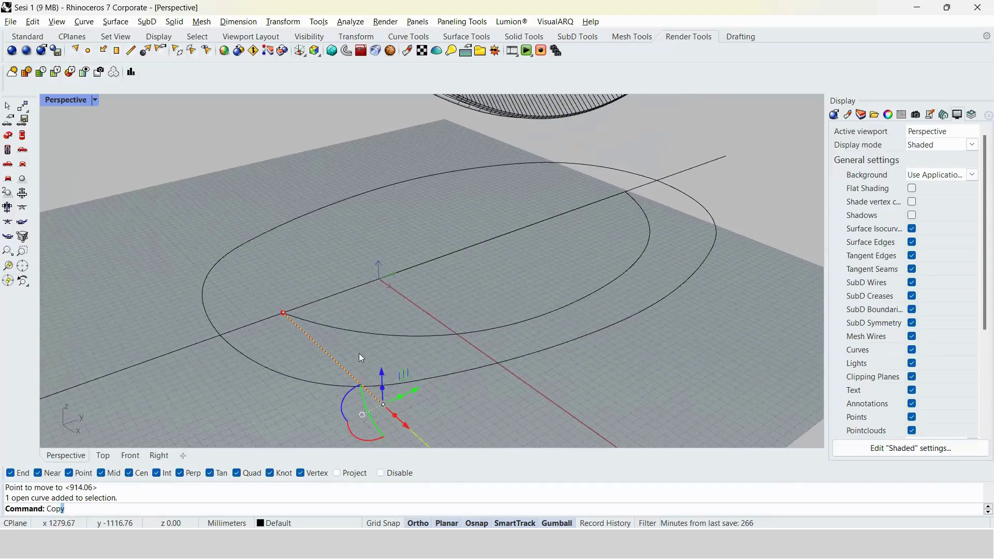
{"action": "key", "text": "Return"}
{"action": "left_click", "coordinate": [284, 313]}
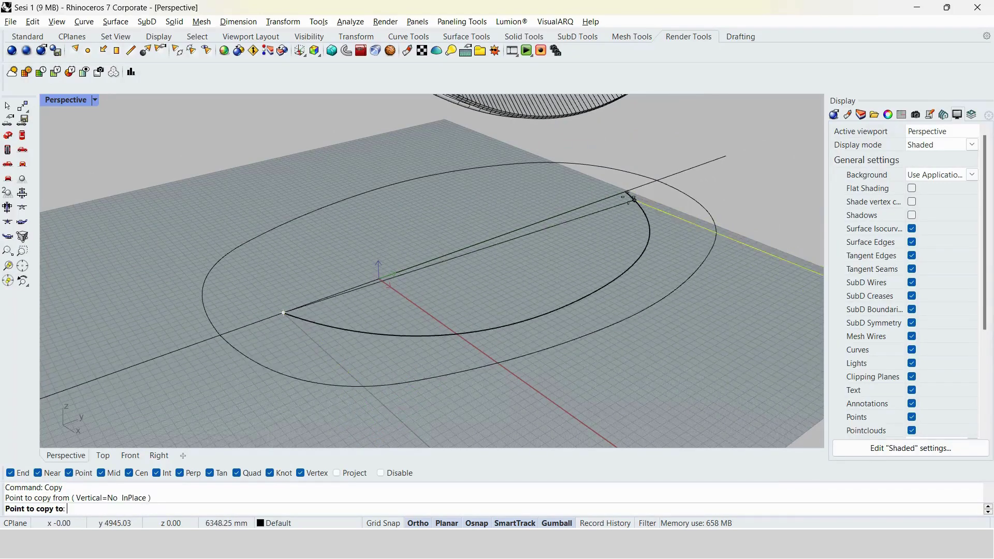
{"action": "left_click", "coordinate": [399, 263]}
{"action": "key", "text": "Return"}
Offset the near perpendicular line by 1200 mm toward the middle of the inner curve.
{"action": "scroll", "coordinate": [453, 262], "scroll_direction": "down", "scroll_amount": 3}
{"action": "mouse_move", "coordinate": [450, 260]}
{"action": "right_mouse_down"}
{"action": "mouse_move", "coordinate": [404, 255]}
{"action": "mouse_move", "coordinate": [363, 331]}
{"action": "right_mouse_up"}
{"action": "left_click", "coordinate": [344, 378]}
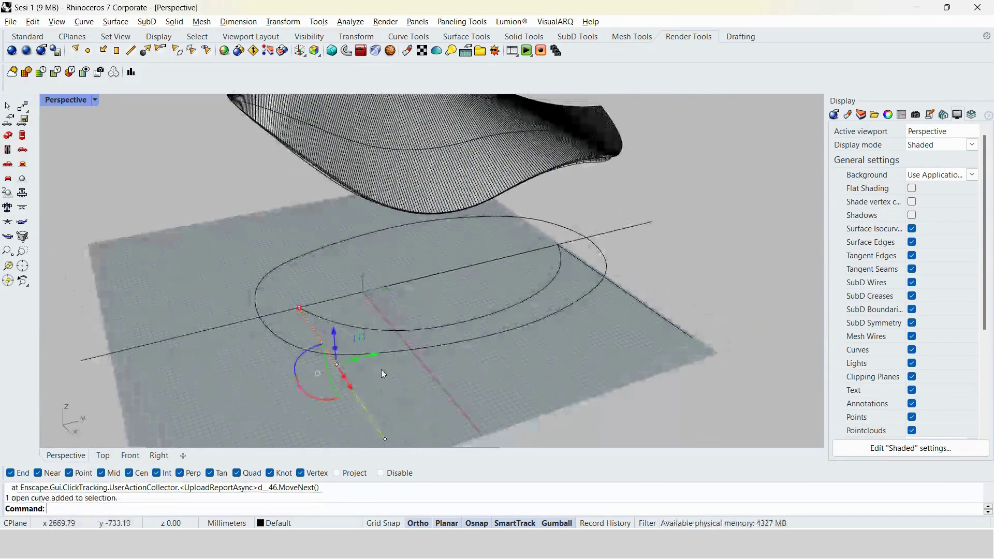
{"action": "key", "text": "Return"}
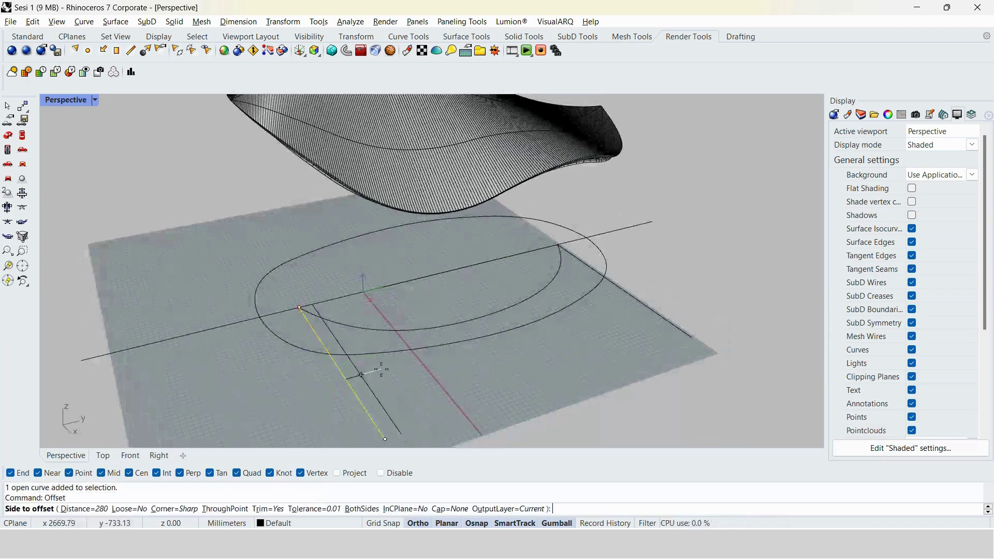
{"action": "type", "text": "d"}
{"action": "key", "text": "Return"}
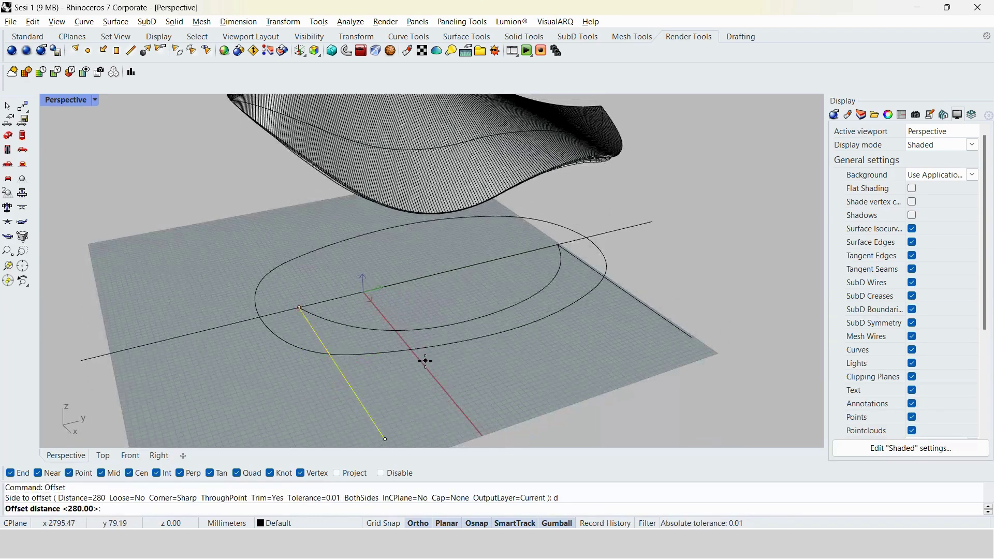
{"action": "type", "text": "1200"}
{"action": "key", "text": "Return"}
{"action": "left_click", "coordinate": [481, 361]}
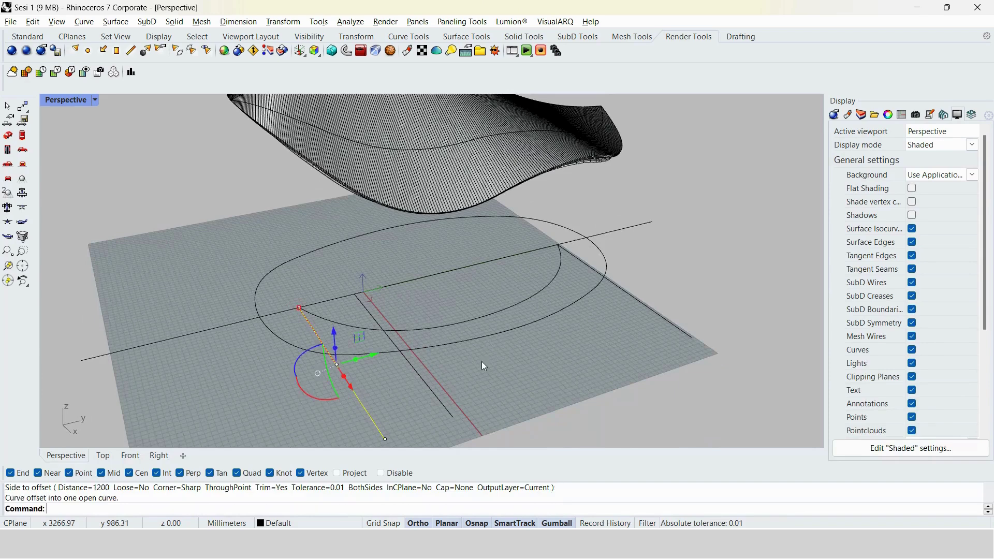
Offset the far perpendicular line by 1200 mm inward, toward the first offset line.
{"action": "scroll", "coordinate": [350, 408], "scroll_direction": "up", "scroll_amount": 2}
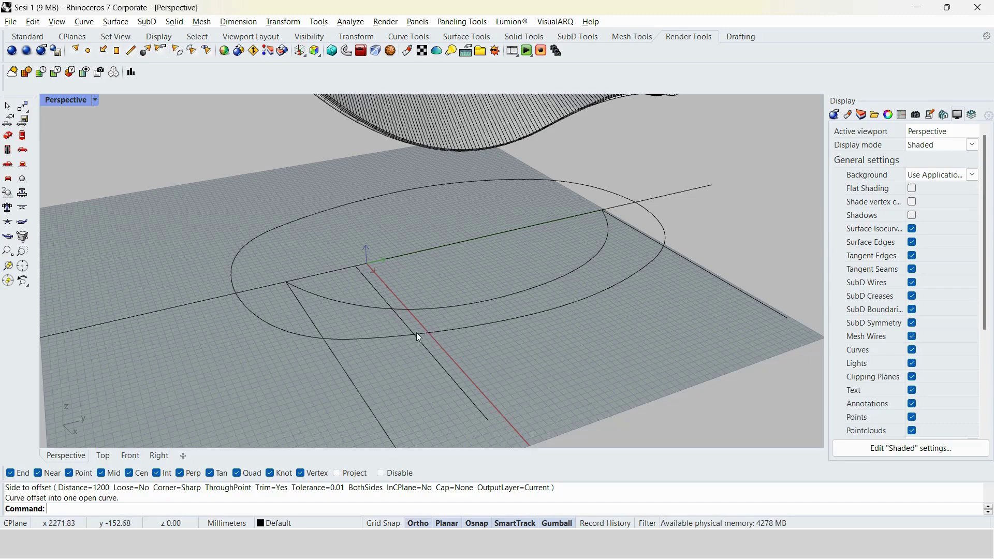
{"action": "right_click_drag", "start_coordinate": [419, 338], "coordinate": [436, 330]}
{"action": "key", "text": "Return"}
{"action": "left_click", "coordinate": [741, 292]}
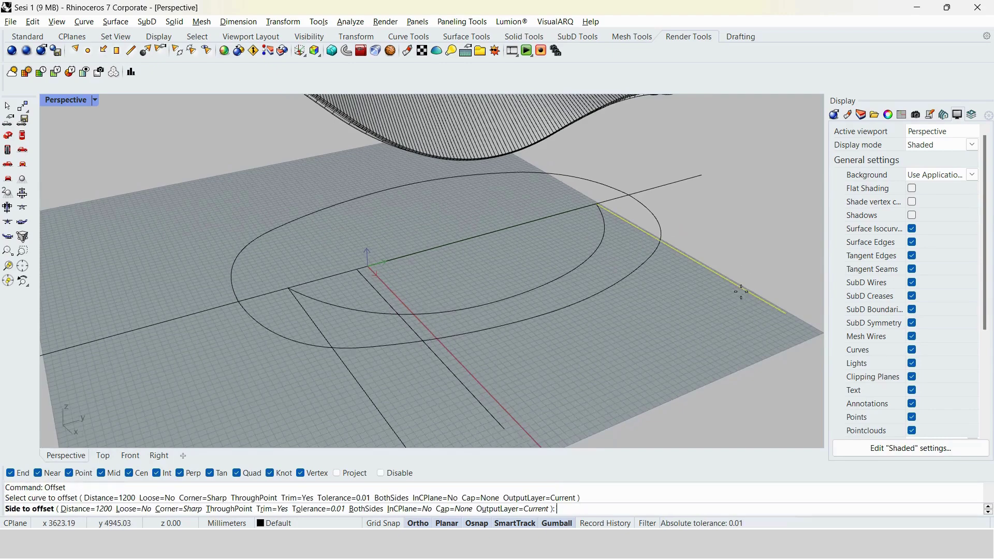
{"action": "left_click", "coordinate": [639, 339]}
Draw a line connecting the outer ends of the two offset lines.
{"action": "right_click_drag", "start_coordinate": [581, 314], "coordinate": [514, 276], "text": "shift"}
{"action": "type", "text": "line"}
{"action": "key", "text": "Return"}
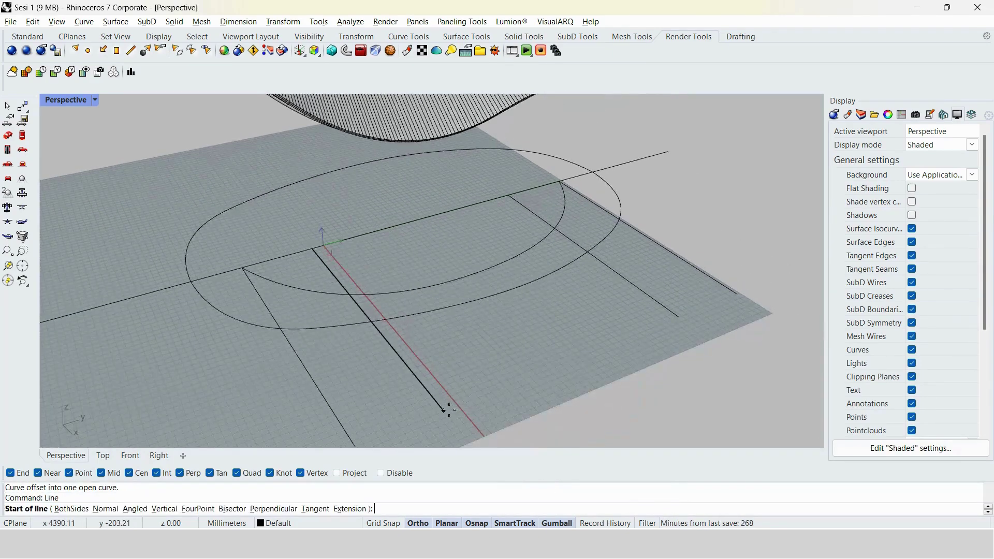
{"action": "left_click", "coordinate": [444, 411]}
{"action": "left_click", "coordinate": [677, 314]}
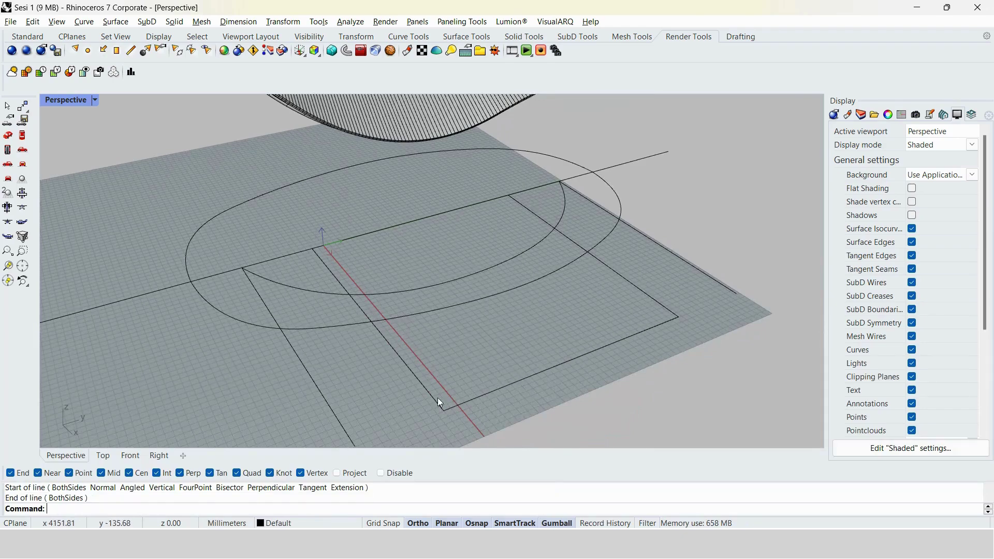
Copy the near offset line to the midpoint of the connecting line, and delete the connecting line.
{"action": "left_click_drag", "start_coordinate": [396, 393], "coordinate": [390, 393]}
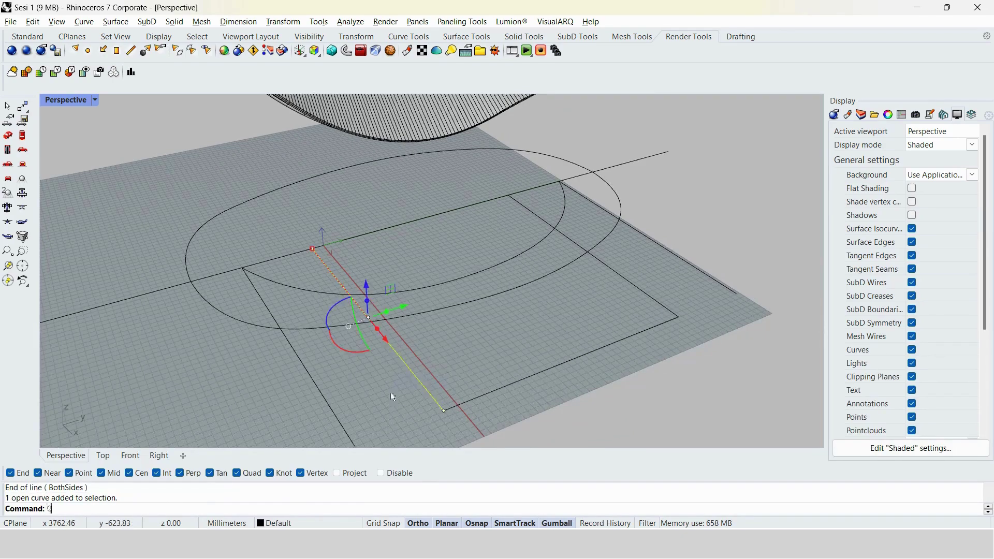
{"action": "type", "text": "Copy"}
{"action": "key", "text": "Return"}
{"action": "left_click", "coordinate": [444, 411]}
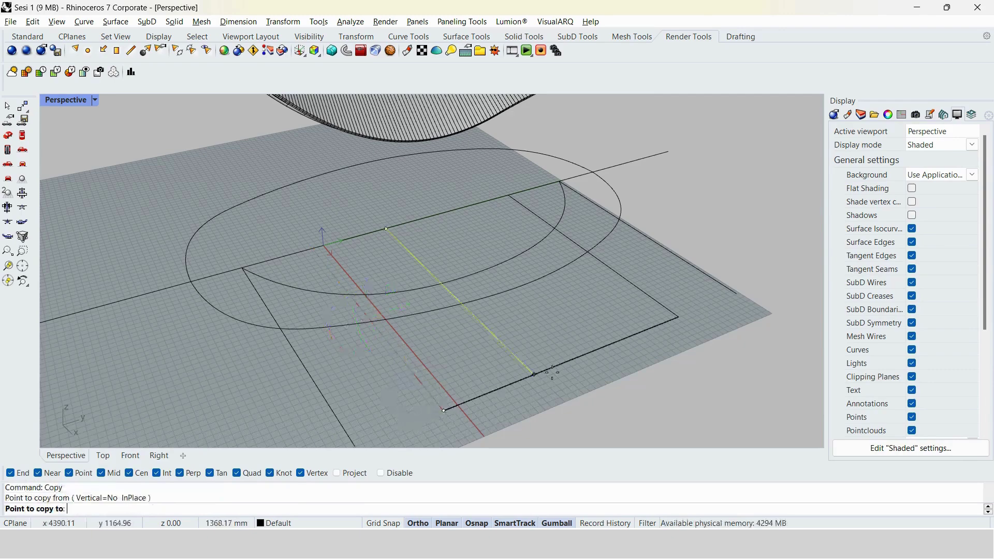
{"action": "left_click", "coordinate": [572, 359]}
{"action": "key", "text": "Return"}
{"action": "left_click", "coordinate": [587, 354]}
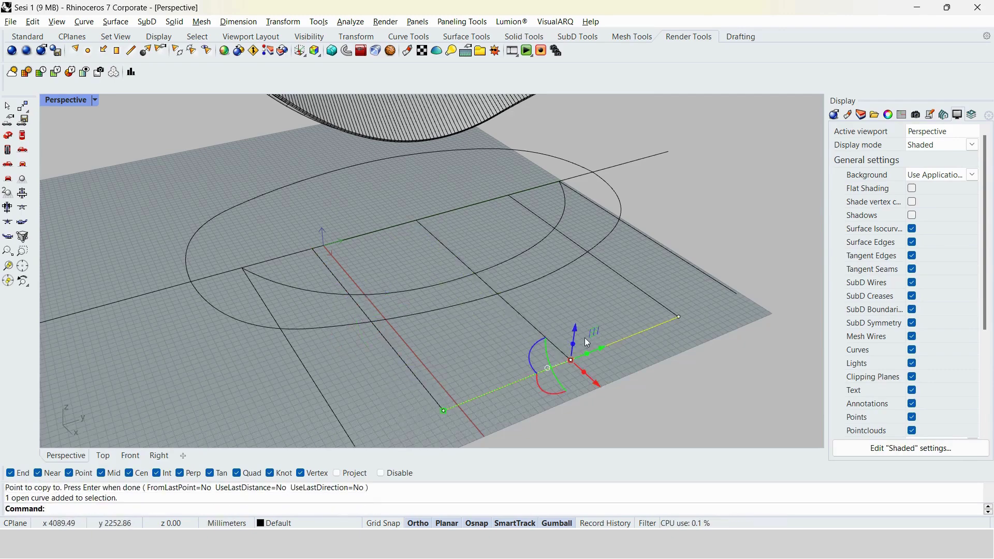
{"action": "key", "text": "Delete"}
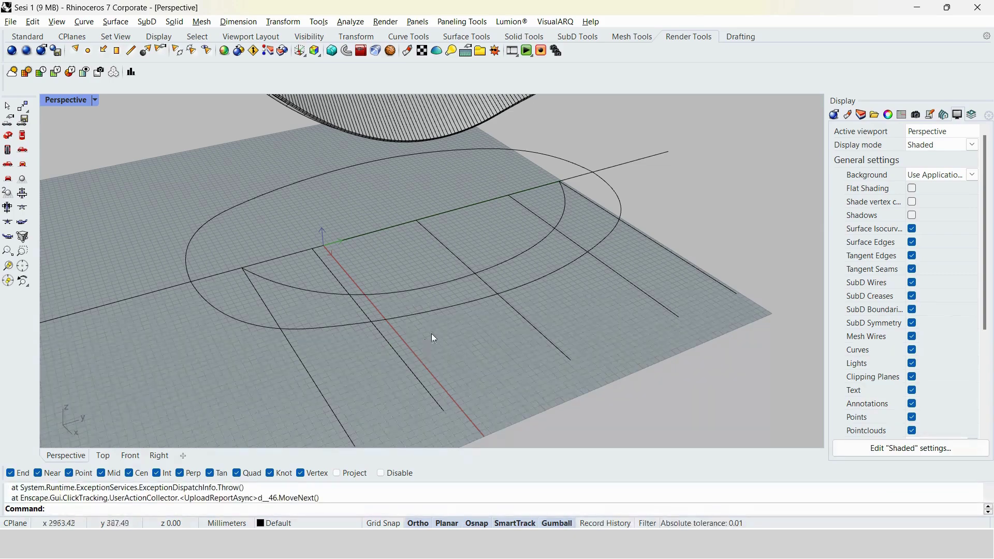
Place point objects where the near, middle and far inner lines cross the flattened inner curve.
{"action": "right_click_drag", "start_coordinate": [431, 333], "coordinate": [439, 197]}
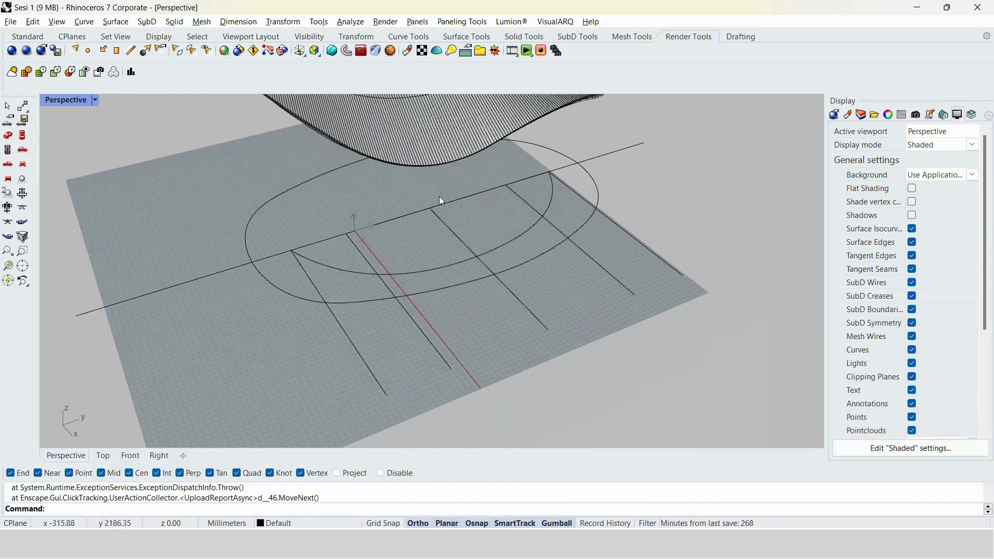
{"action": "scroll", "coordinate": [445, 250], "scroll_direction": "up", "scroll_amount": 3}
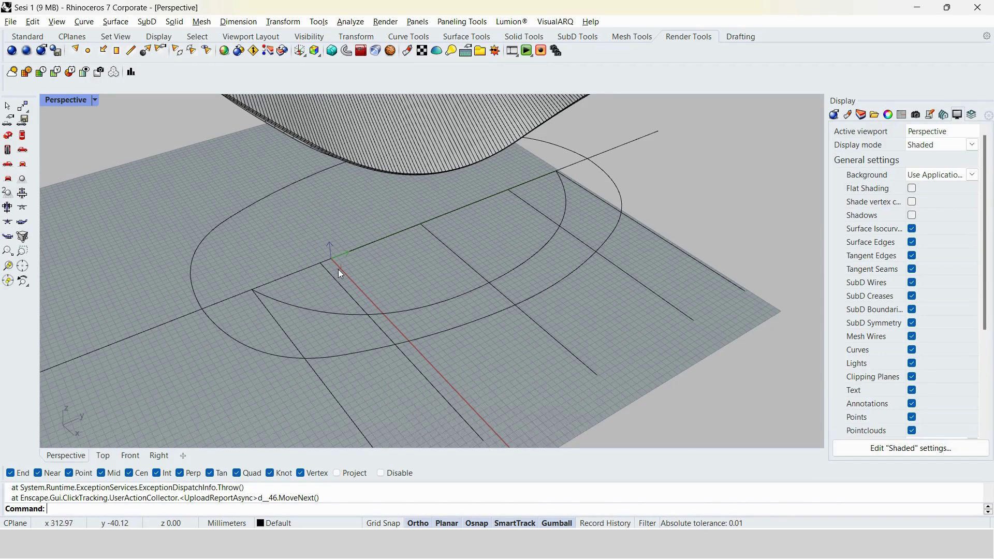
{"action": "type", "text": "Point"}
{"action": "key", "text": "Return"}
{"action": "left_click", "coordinate": [368, 313]}
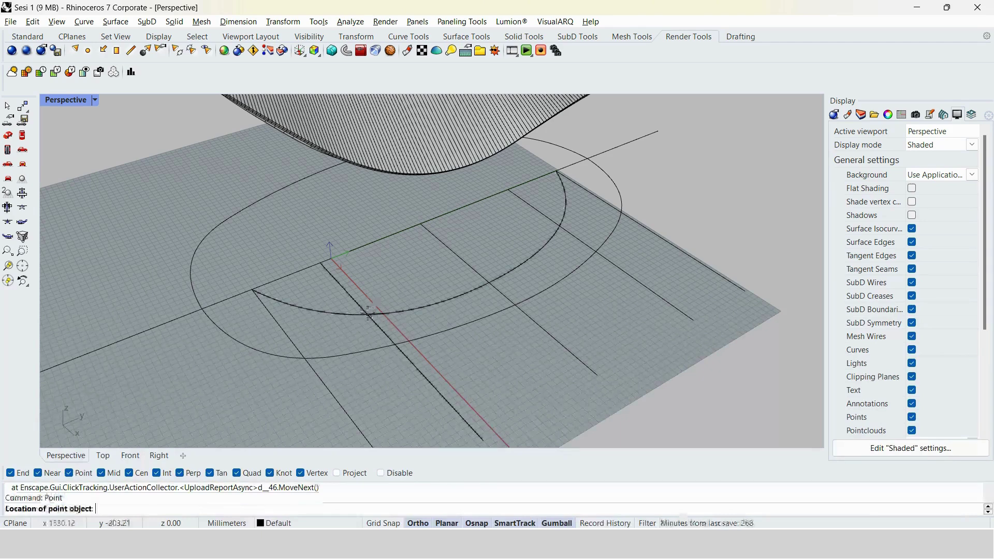
{"action": "key", "text": "Return"}
{"action": "left_click", "coordinate": [489, 283]}
{"action": "key", "text": "Return"}
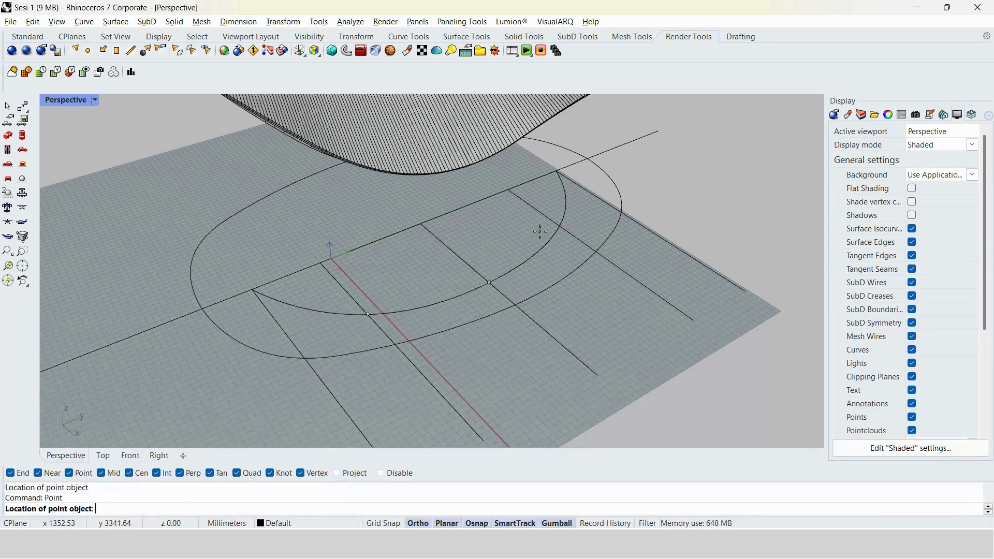
{"action": "left_click", "coordinate": [559, 226]}
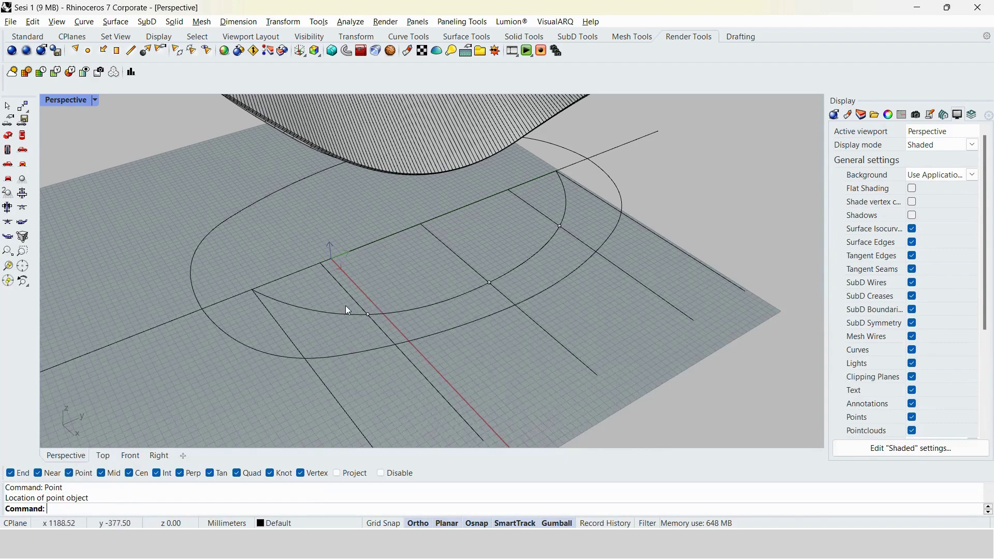
Try moving the near intersection point toward the perpendicular line at the curve's near end, and undo the move.
{"action": "left_click_drag", "start_coordinate": [365, 328], "coordinate": [334, 341]}
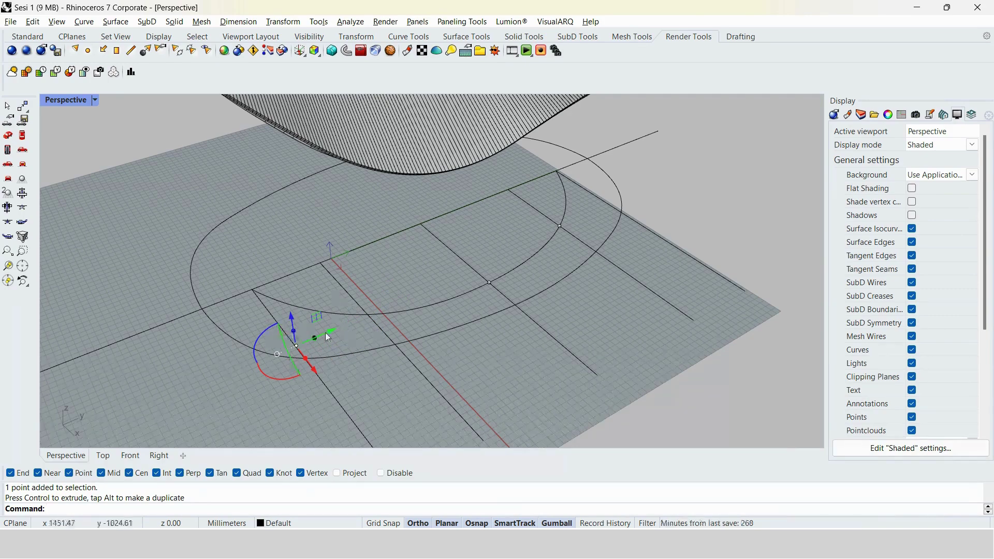
{"action": "key", "text": "ctrl+z"}
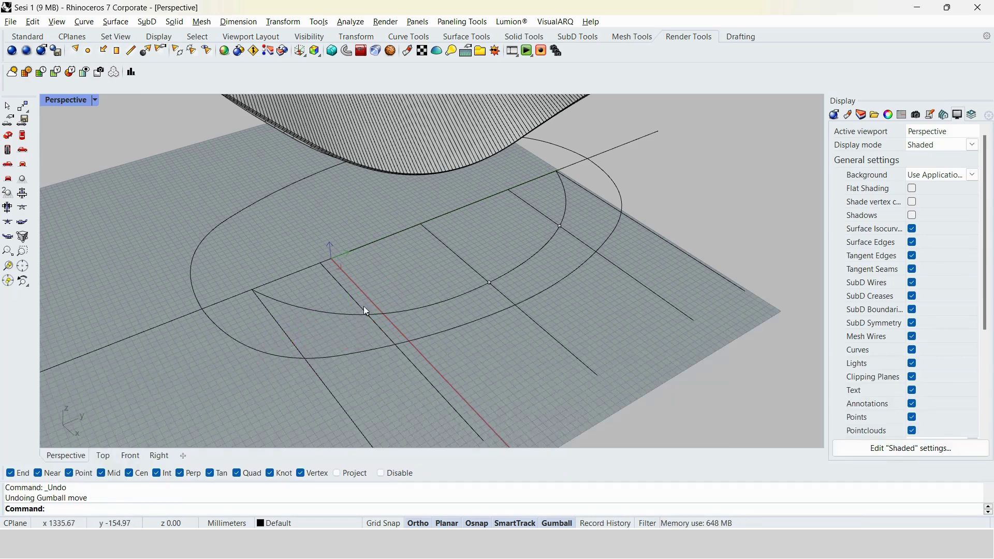
{"action": "scroll", "coordinate": [279, 288], "scroll_direction": "up", "scroll_amount": 2}
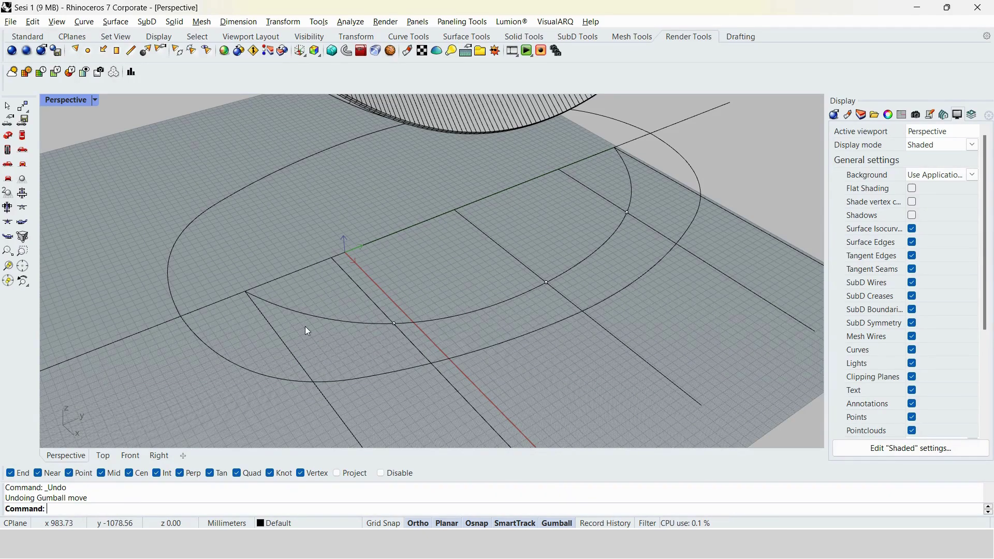
Trace a line along the baseline from the start of the near inner line to the outer curve to check that span.
{"action": "type", "text": "line"}
{"action": "key", "text": "Return"}
{"action": "left_click", "coordinate": [329, 259]}
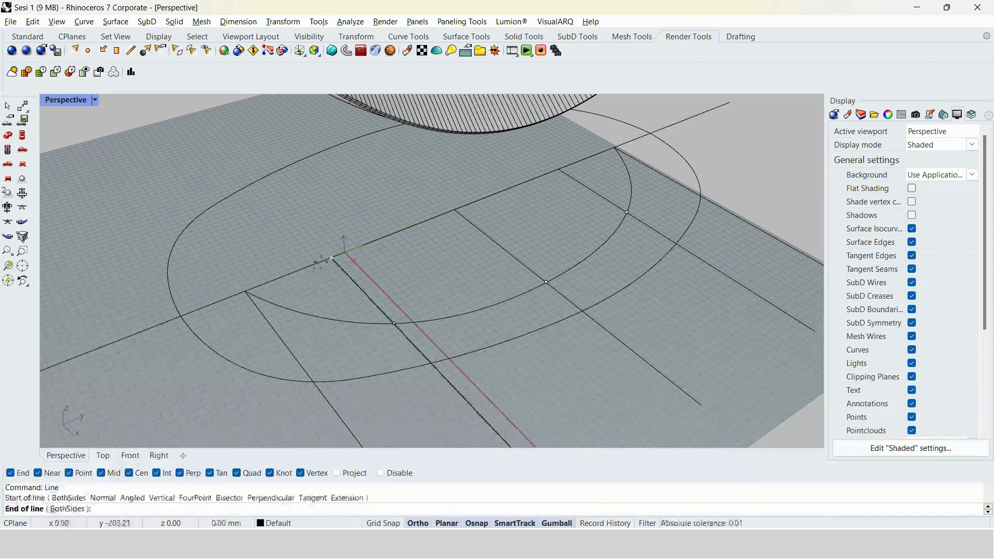
{"action": "left_click", "coordinate": [182, 316]}
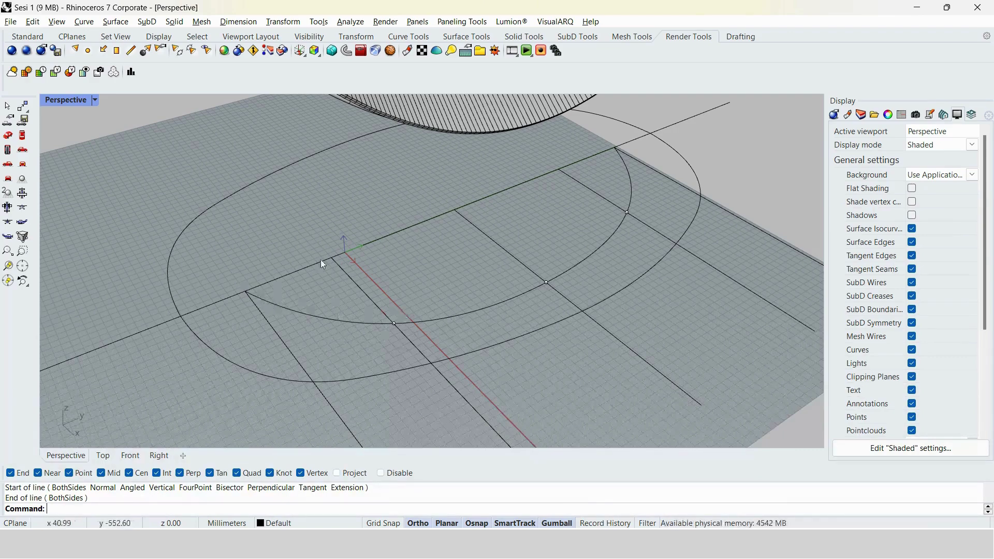
Check the spacing between the outer ends of the near and middle inner lines with the Line command.
{"action": "mouse_move", "coordinate": [321, 260]}
{"action": "right_mouse_down"}
{"action": "mouse_move", "coordinate": [435, 204]}
{"action": "mouse_move", "coordinate": [517, 232]}
{"action": "right_mouse_up"}
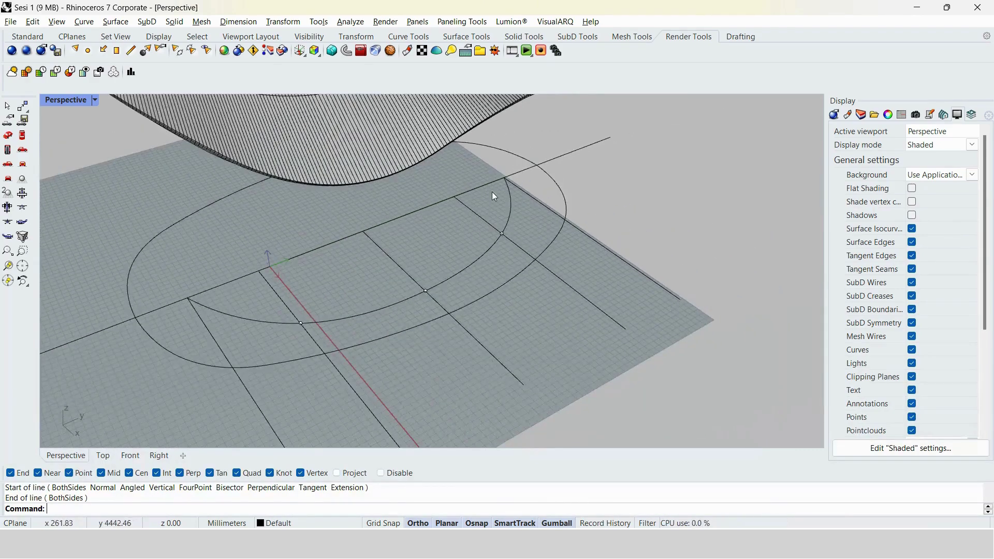
{"action": "mouse_move", "coordinate": [492, 195]}
{"action": "right_mouse_down"}
{"action": "mouse_move", "coordinate": [493, 231]}
{"action": "mouse_move", "coordinate": [374, 288]}
{"action": "right_mouse_up"}
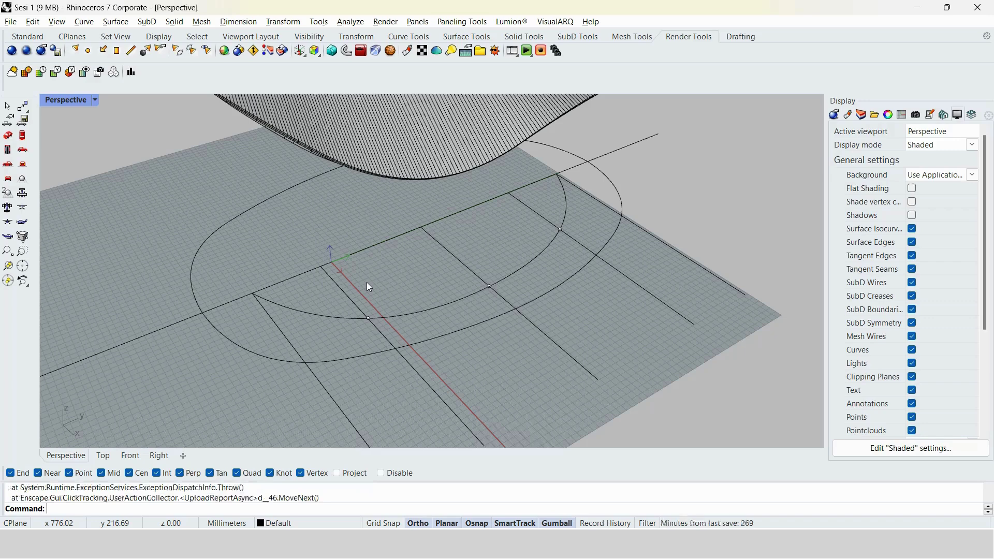
{"action": "scroll", "coordinate": [435, 248], "scroll_direction": "down", "scroll_amount": 2}
{"action": "type", "text": "line"}
{"action": "key", "text": "Return"}
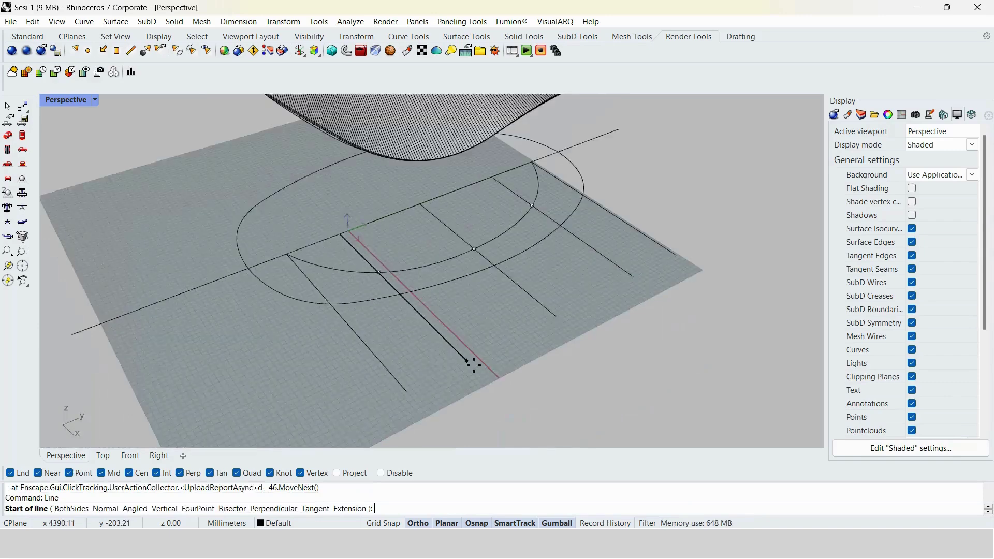
{"action": "left_click", "coordinate": [468, 362]}
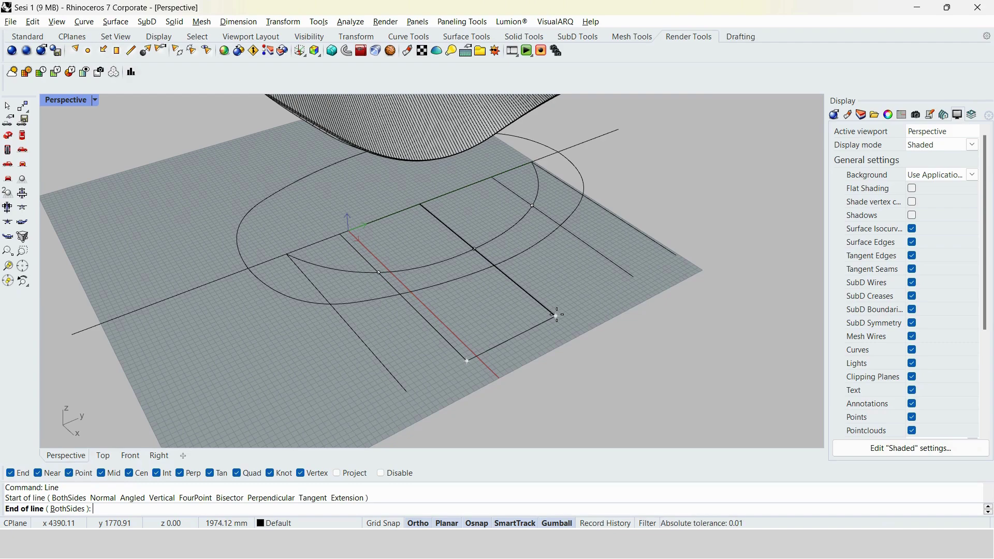
{"action": "left_click", "coordinate": [557, 315]}
Examine the roof surface in relation to the ground-plane curves, layout lines and intersection points.
{"action": "scroll", "coordinate": [444, 275], "scroll_direction": "down", "scroll_amount": 5}
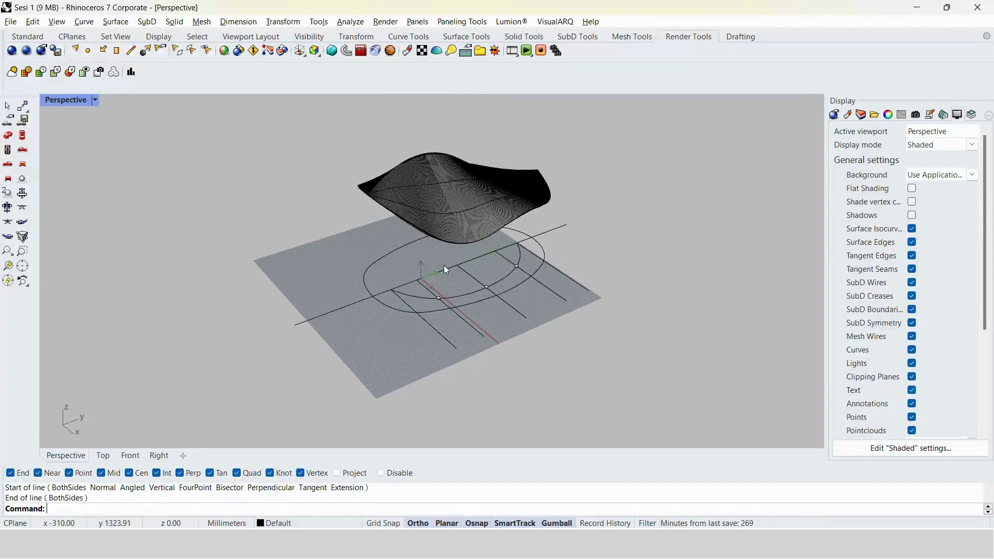
{"action": "scroll", "coordinate": [443, 265], "scroll_direction": "up", "scroll_amount": 2}
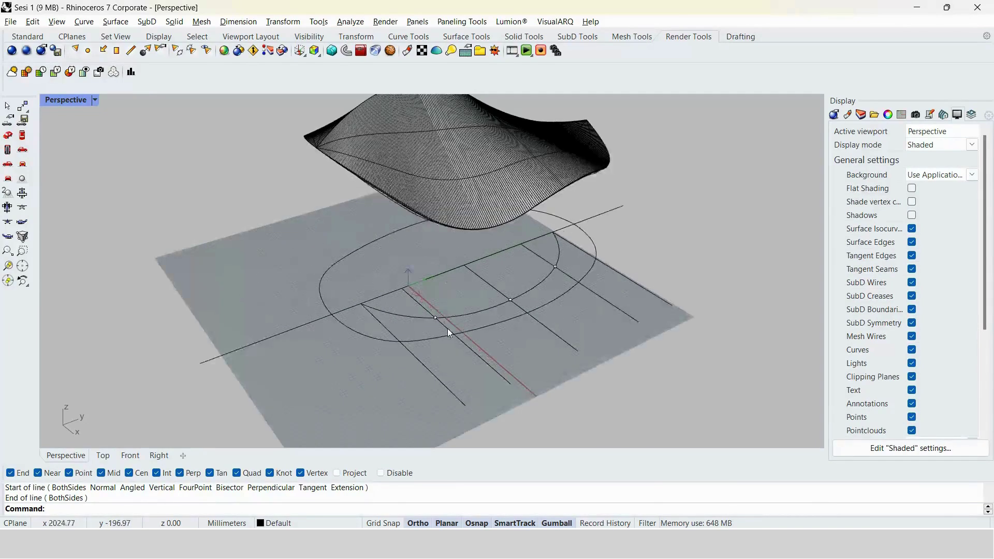
{"action": "scroll", "coordinate": [440, 334], "scroll_direction": "up", "scroll_amount": 1}
{"action": "scroll", "coordinate": [434, 337], "scroll_direction": "up", "scroll_amount": 3}
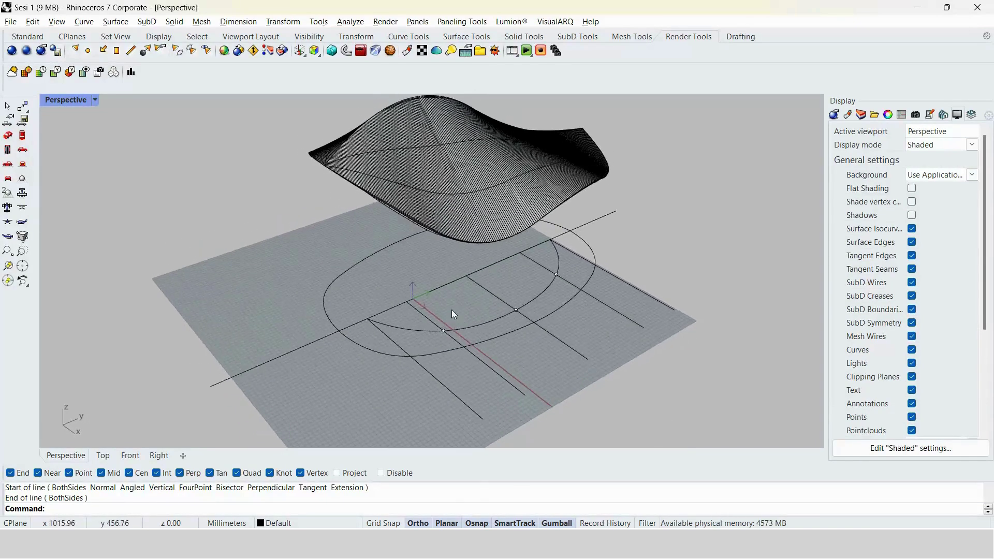
{"action": "scroll", "coordinate": [447, 296], "scroll_direction": "up", "scroll_amount": 1}
{"action": "scroll", "coordinate": [445, 293], "scroll_direction": "up", "scroll_amount": 1}
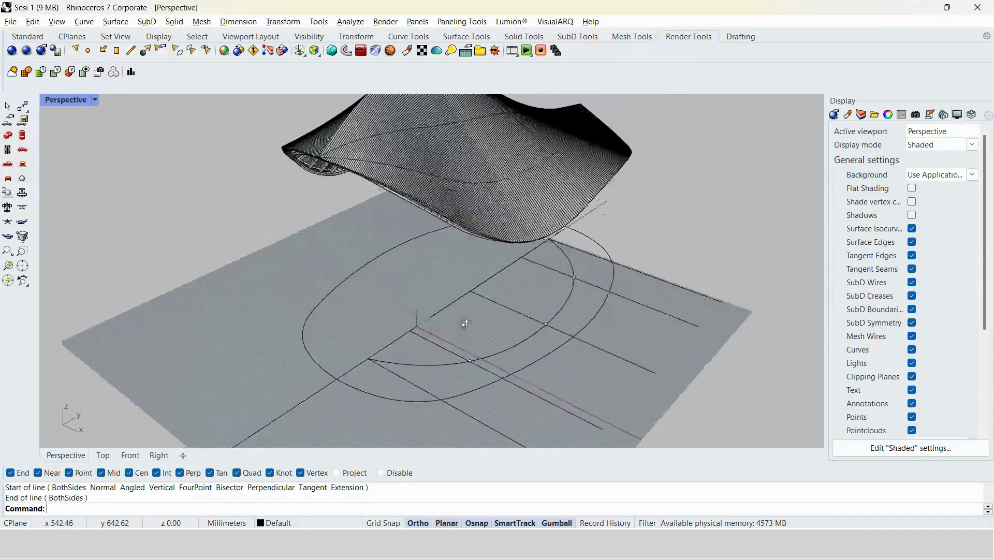
{"action": "scroll", "coordinate": [463, 326], "scroll_direction": "up", "scroll_amount": 2}
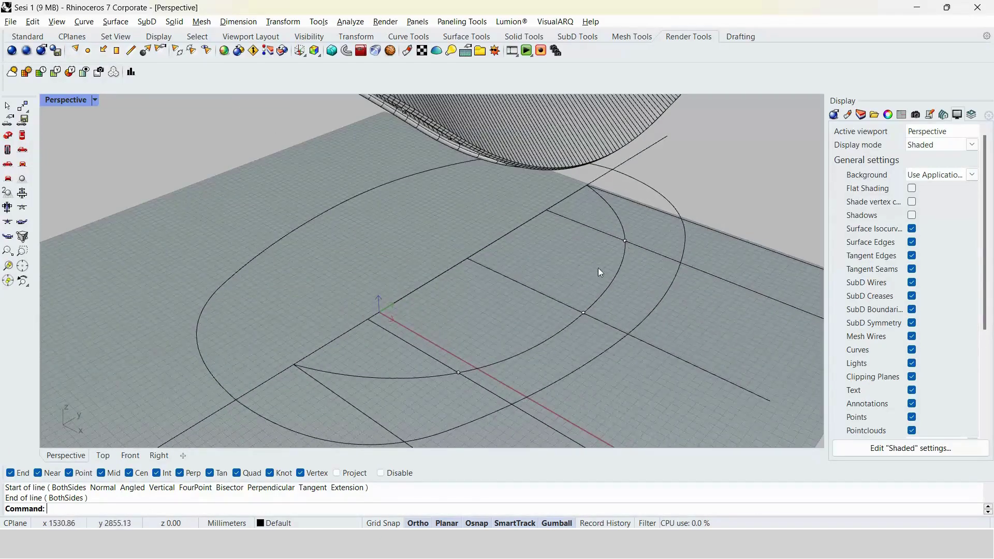
{"action": "right_click_drag", "start_coordinate": [598, 268], "coordinate": [493, 249]}
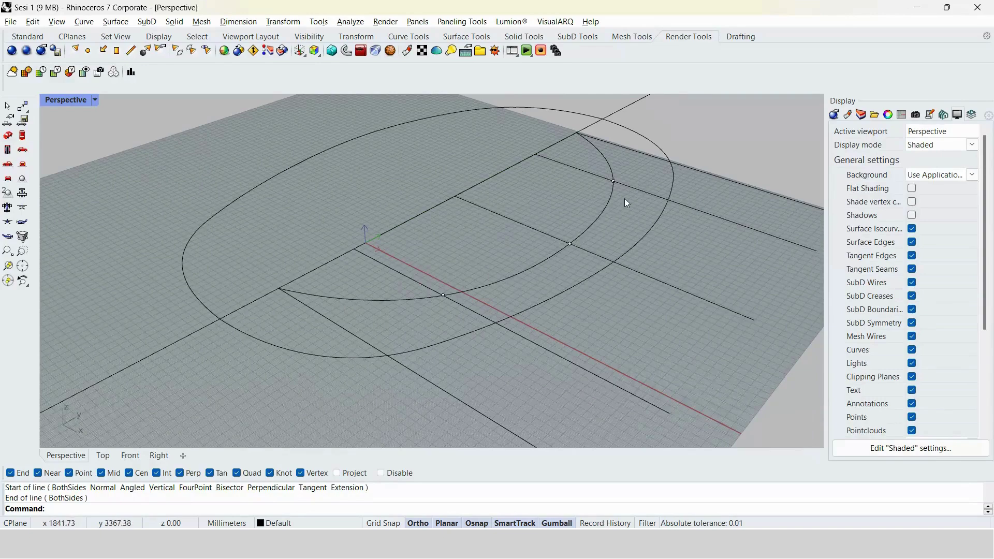
{"action": "left_click", "coordinate": [419, 284]}
{"action": "type", "text": "Offset"}
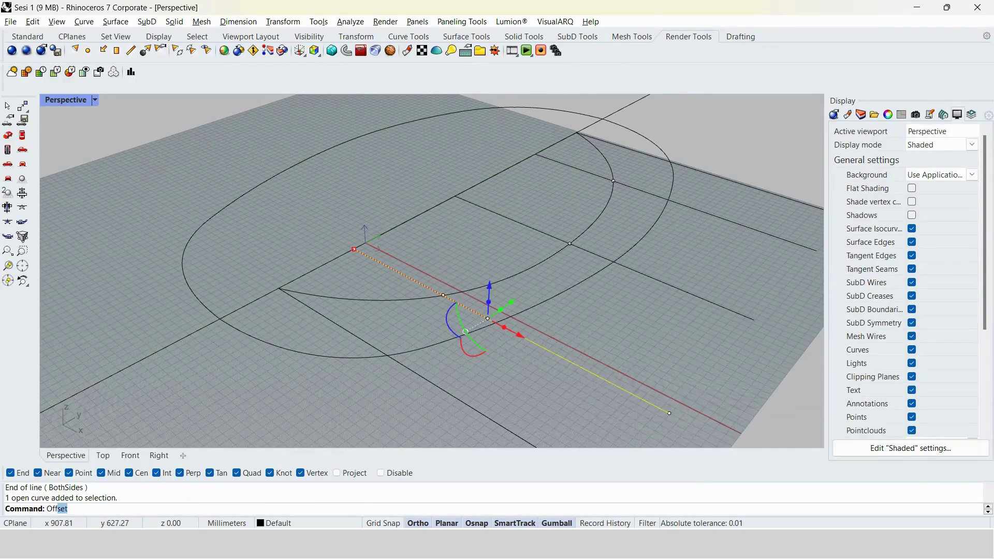
{"action": "key", "text": "Return"}
{"action": "scroll", "coordinate": [402, 304], "scroll_direction": "up", "scroll_amount": 4}
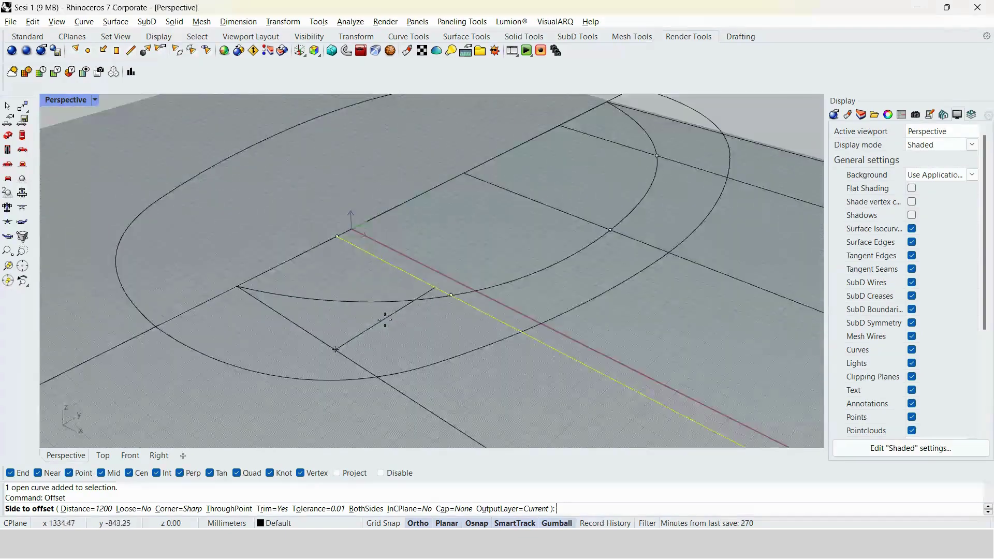
{"action": "type", "text": "d"}
{"action": "key", "text": "Return"}
{"action": "type", "text": "120"}
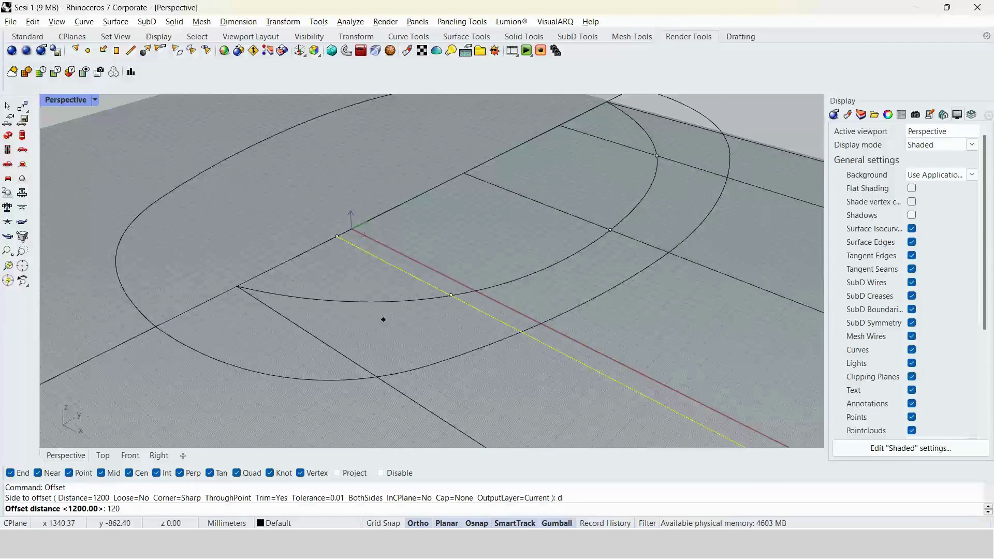
{"action": "key", "text": "BackSpace"}
{"action": "key", "text": "BackSpace"}
{"action": "key", "text": "BackSpace"}
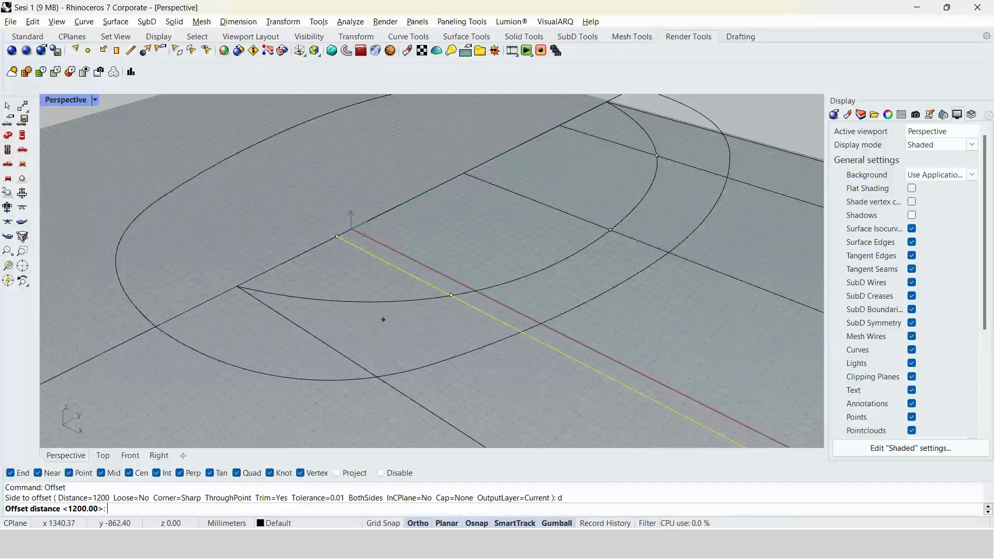
{"action": "key", "text": "Escape"}
Offset the near inner line by 70 mm to each side, creating two parallel lines around its intersection point.
{"action": "right_click_drag", "start_coordinate": [383, 320], "coordinate": [389, 349], "text": "shift"}
{"action": "scroll", "coordinate": [414, 327], "scroll_direction": "up", "scroll_amount": 5}
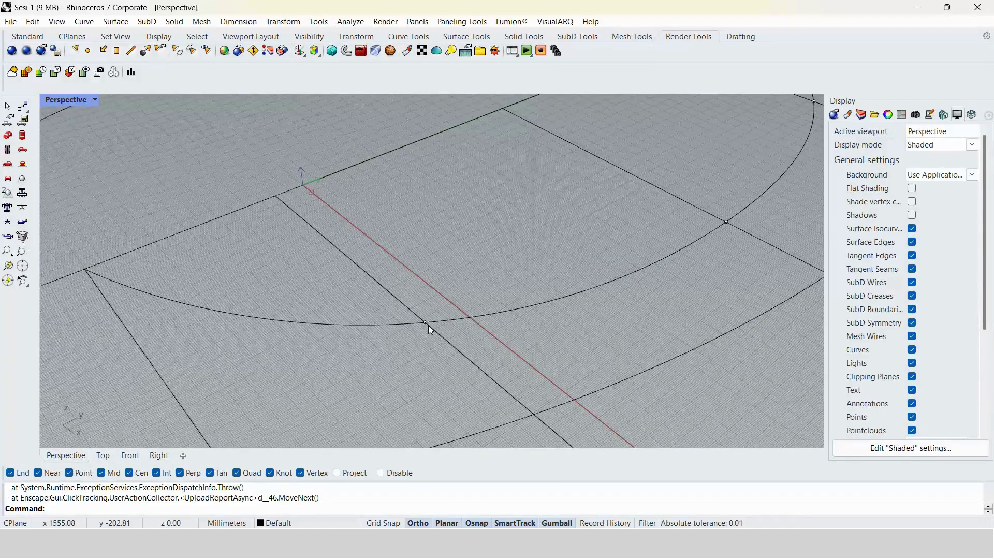
{"action": "left_click", "coordinate": [433, 334]}
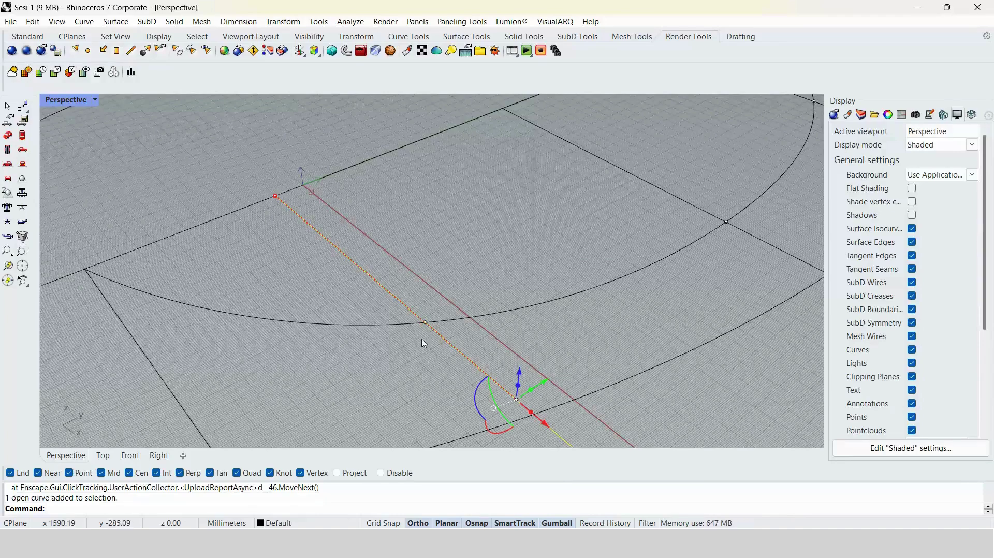
{"action": "type", "text": "offset"}
{"action": "key", "text": "Return"}
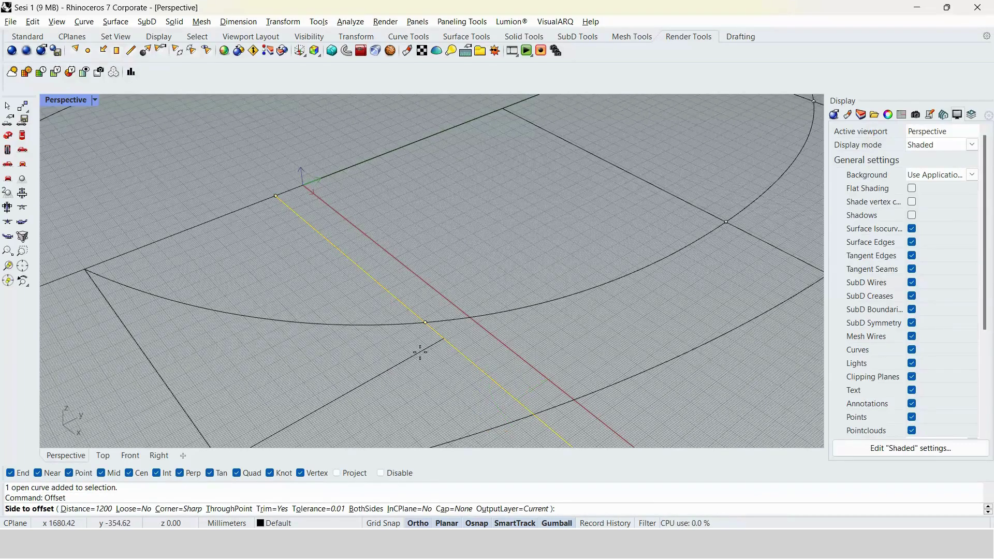
{"action": "type", "text": "d"}
{"action": "key", "text": "Return"}
{"action": "type", "text": "70"}
{"action": "key", "text": "Return"}
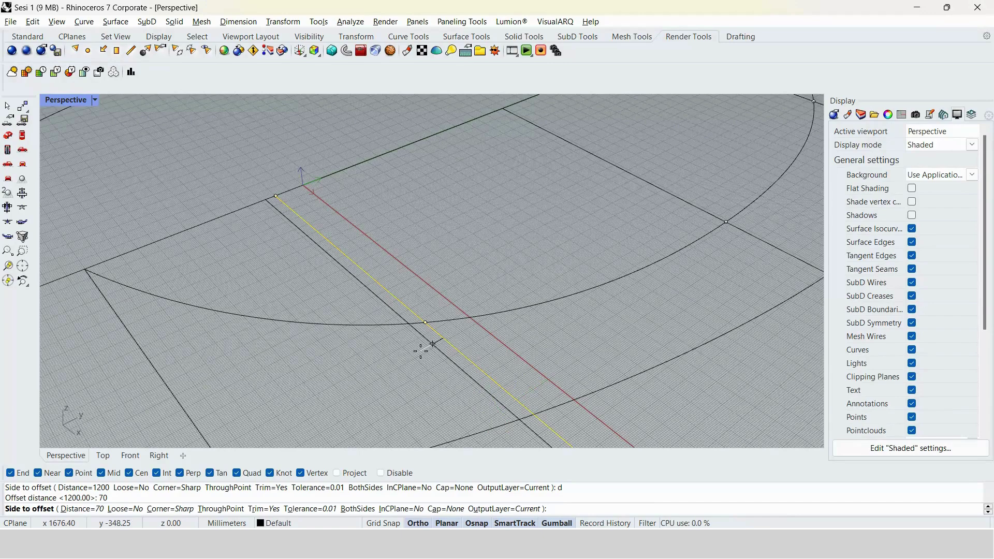
{"action": "left_click", "coordinate": [420, 353]}
{"action": "key", "text": "Return"}
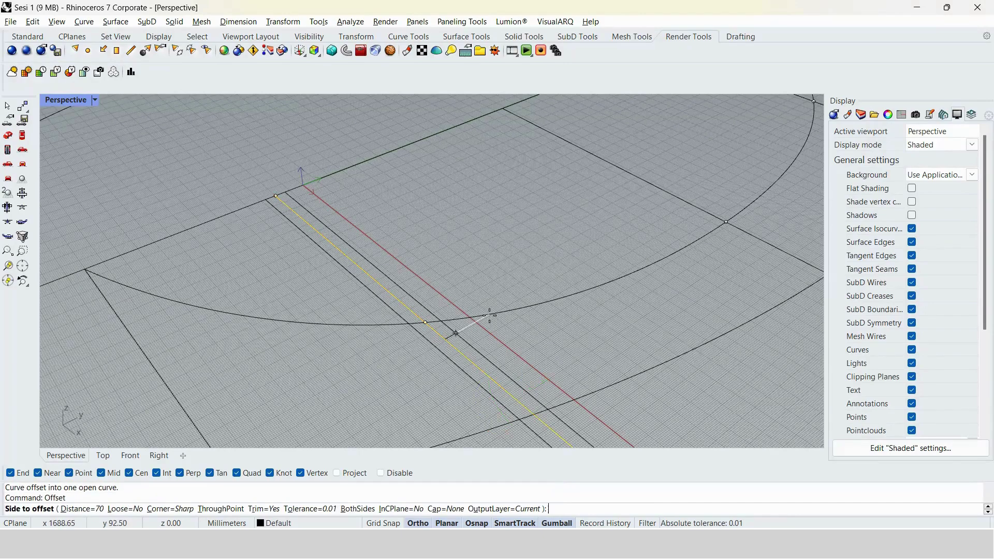
{"action": "left_click", "coordinate": [457, 339]}
Offset the two 70 mm side lines of the near inner line a further 60 mm outward.
{"action": "key", "text": "Return"}
{"action": "left_click", "coordinate": [446, 356]}
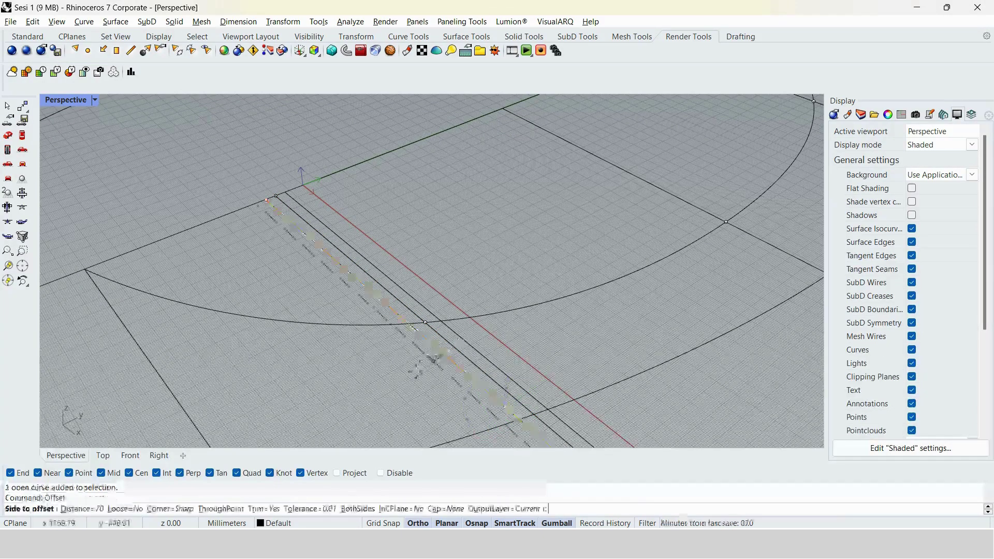
{"action": "type", "text": "d"}
{"action": "key", "text": "Return"}
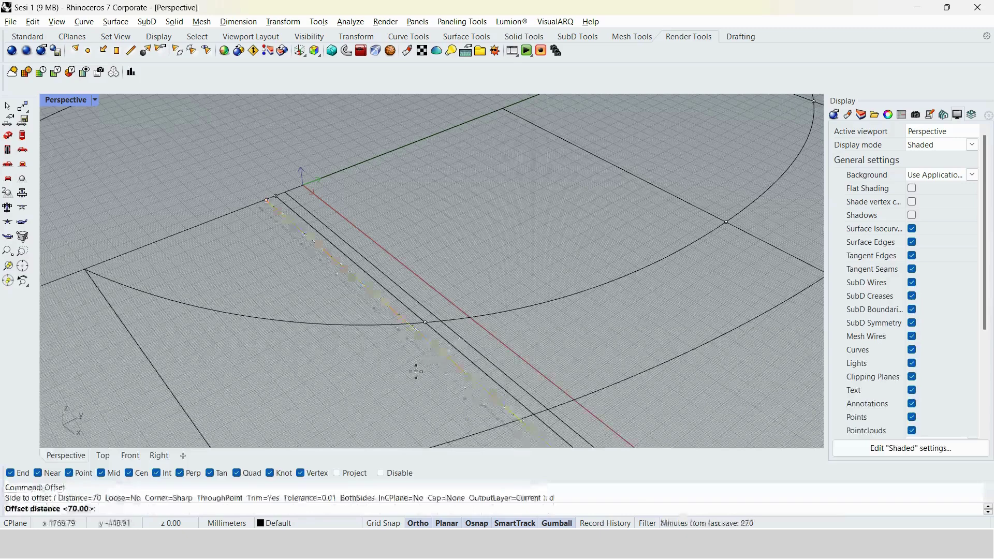
{"action": "type", "text": "60"}
{"action": "key", "text": "Return"}
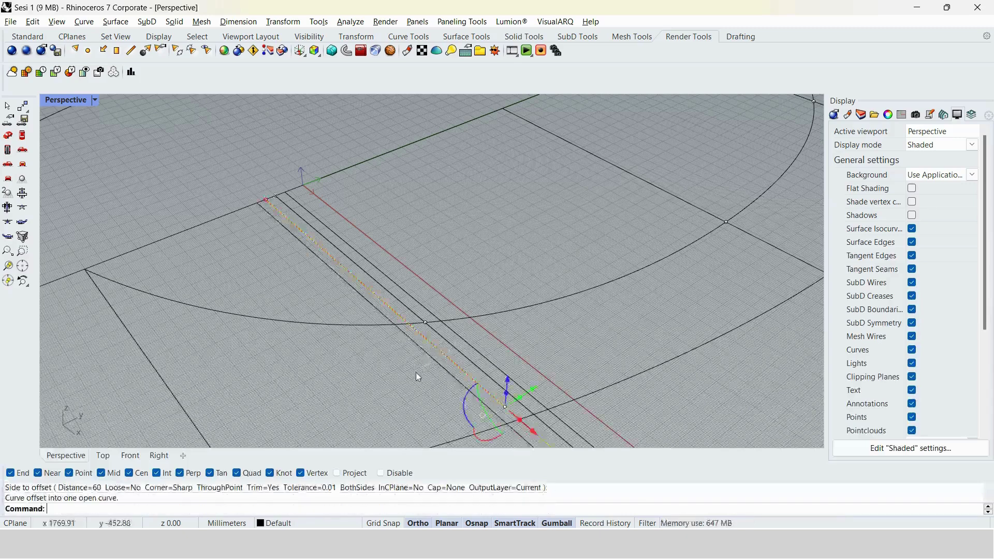
{"action": "left_click", "coordinate": [415, 372]}
Delete the two intermediate 70 mm lines, keeping the near inner line and its outermost parallels.
{"action": "left_click", "coordinate": [488, 360]}
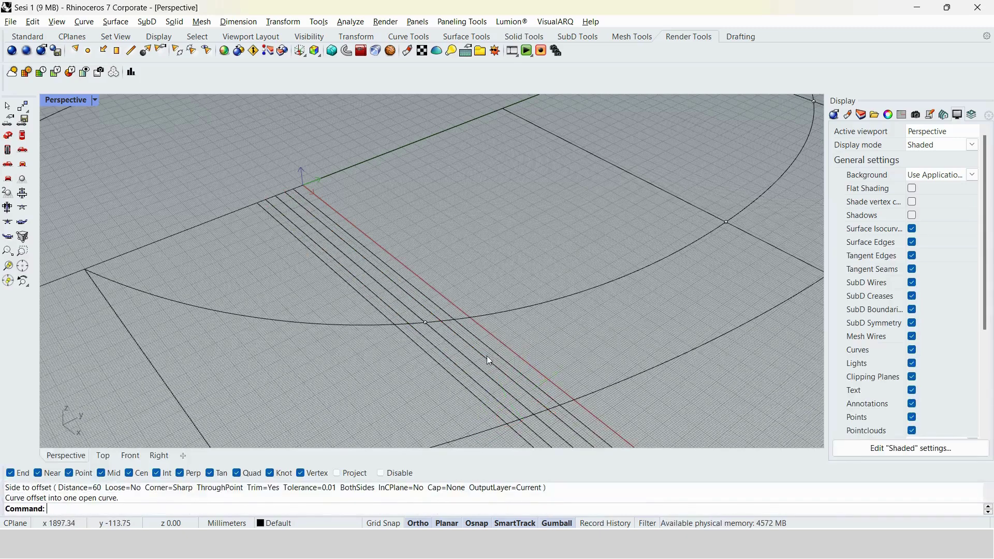
{"action": "key", "text": "Delete"}
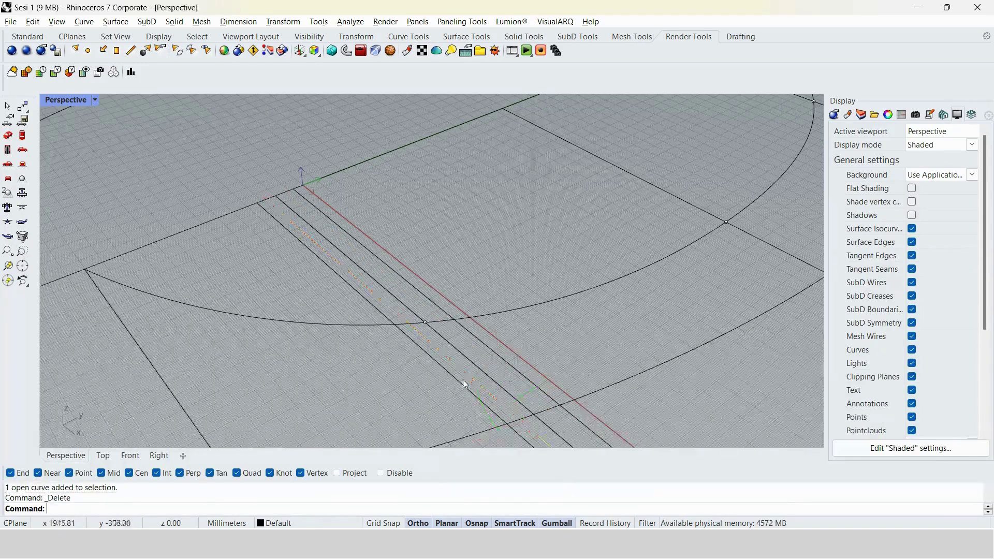
{"action": "scroll", "coordinate": [476, 345], "scroll_direction": "up", "scroll_amount": 2}
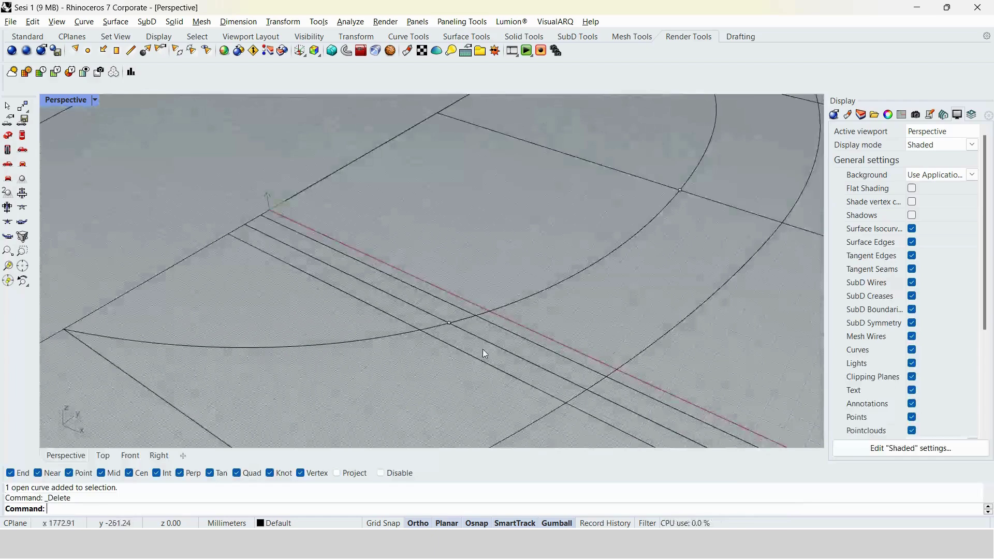
{"action": "scroll", "coordinate": [477, 357], "scroll_direction": "down", "scroll_amount": 3}
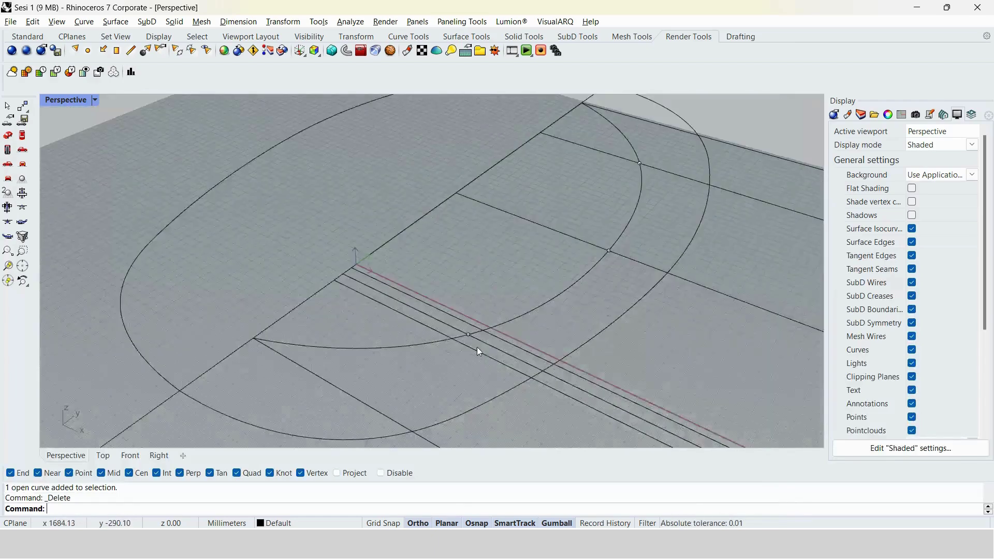
Copy the near inner line's two outer parallels to the baseline starts of the middle and far inner lines.
{"action": "left_click", "coordinate": [418, 365]}
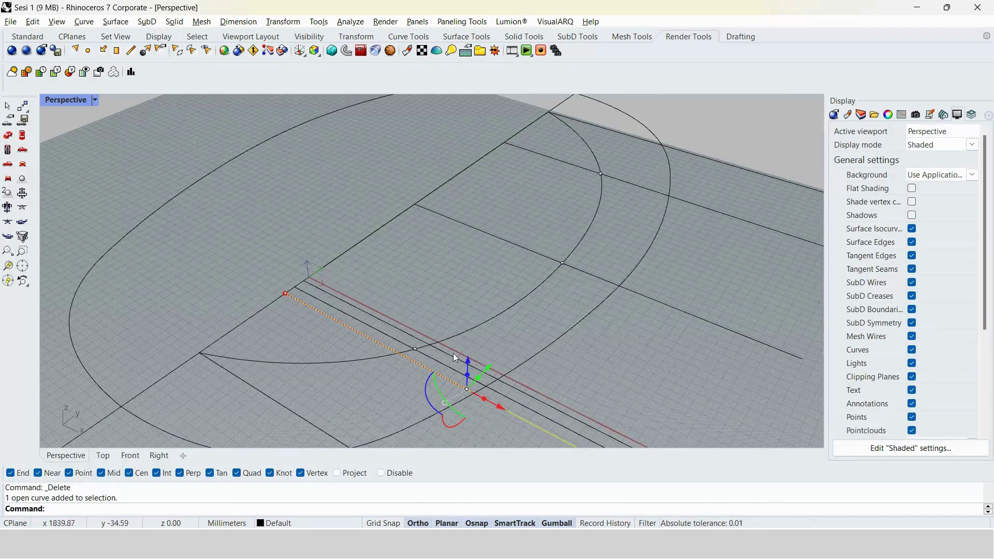
{"action": "left_click", "coordinate": [455, 357], "text": "shift"}
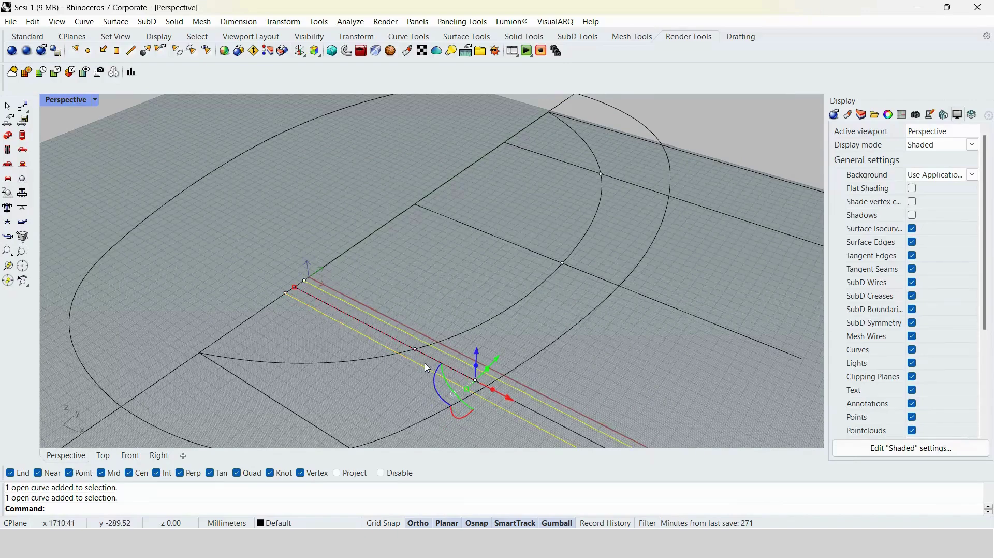
{"action": "right_click_drag", "start_coordinate": [410, 361], "coordinate": [315, 342]}
{"action": "type", "text": "Copy"}
{"action": "key", "text": "Return"}
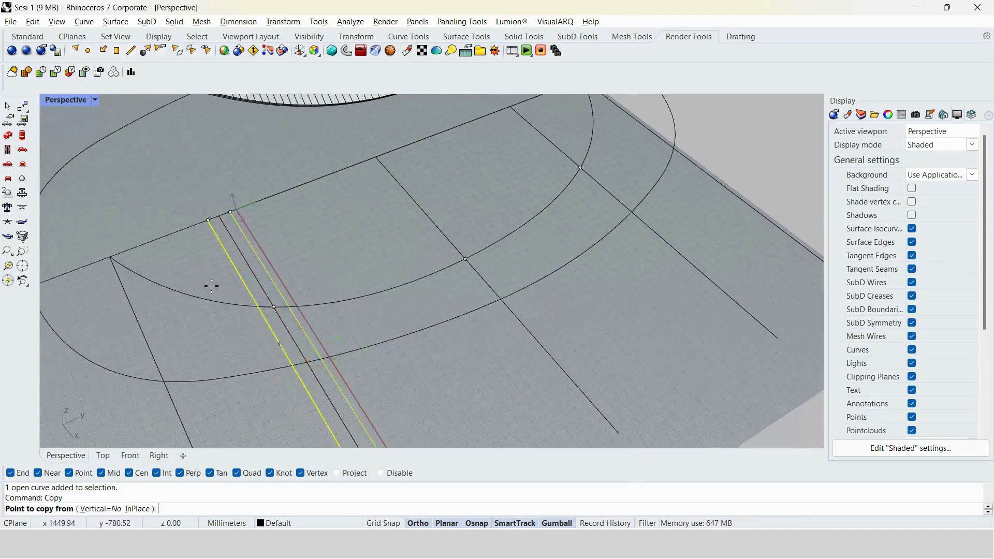
{"action": "left_click", "coordinate": [208, 259]}
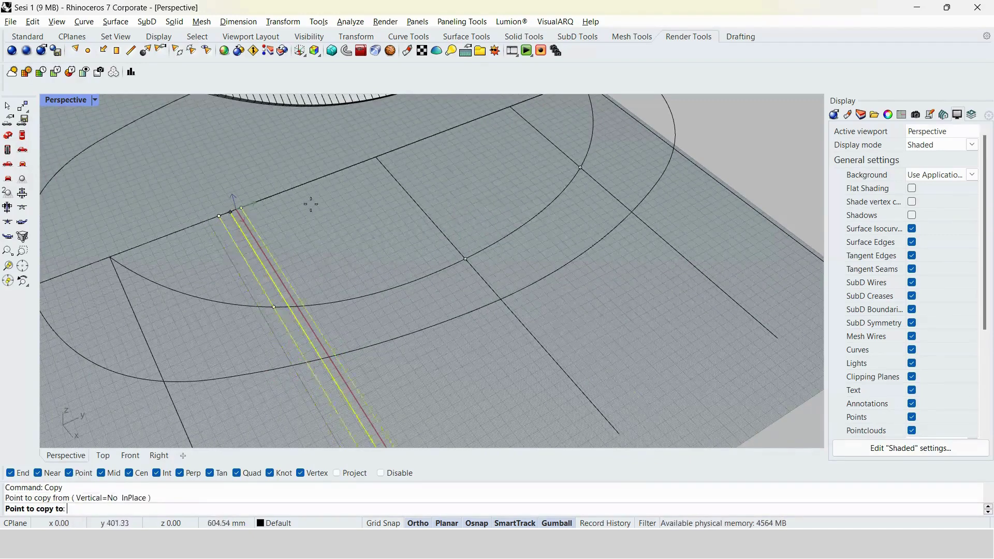
{"action": "left_click", "coordinate": [378, 157]}
{"action": "left_click", "coordinate": [509, 107]}
{"action": "key", "text": "Return"}
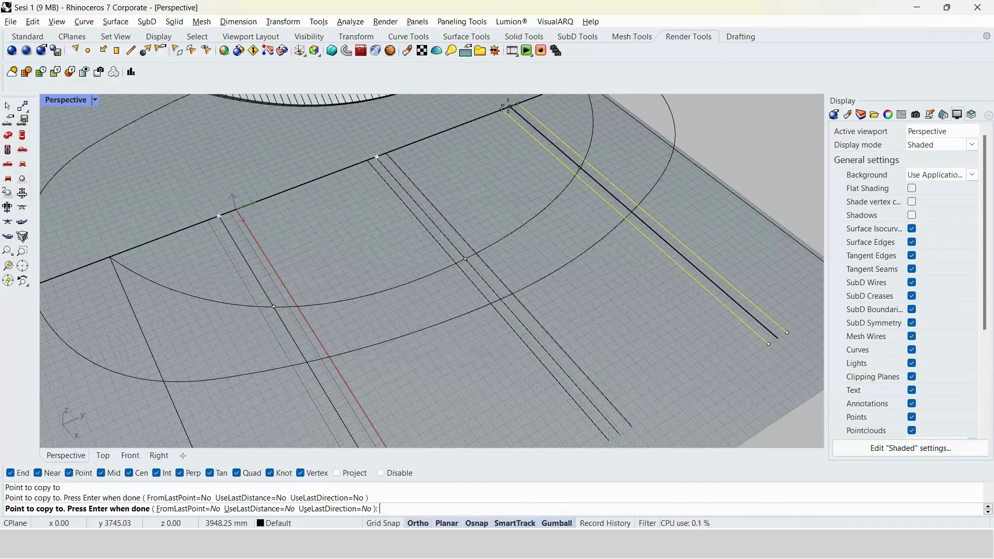
Select the six parallel lines flanking the near, middle and far inner lines.
{"action": "right_click_drag", "start_coordinate": [394, 249], "coordinate": [469, 313]}
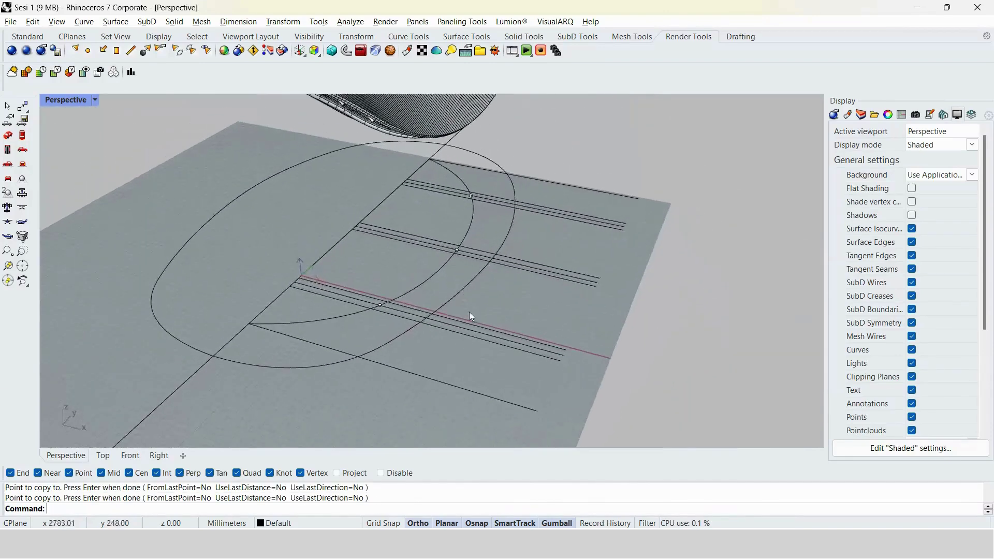
{"action": "left_click", "coordinate": [477, 339]}
{"action": "left_click", "coordinate": [496, 331], "text": "shift"}
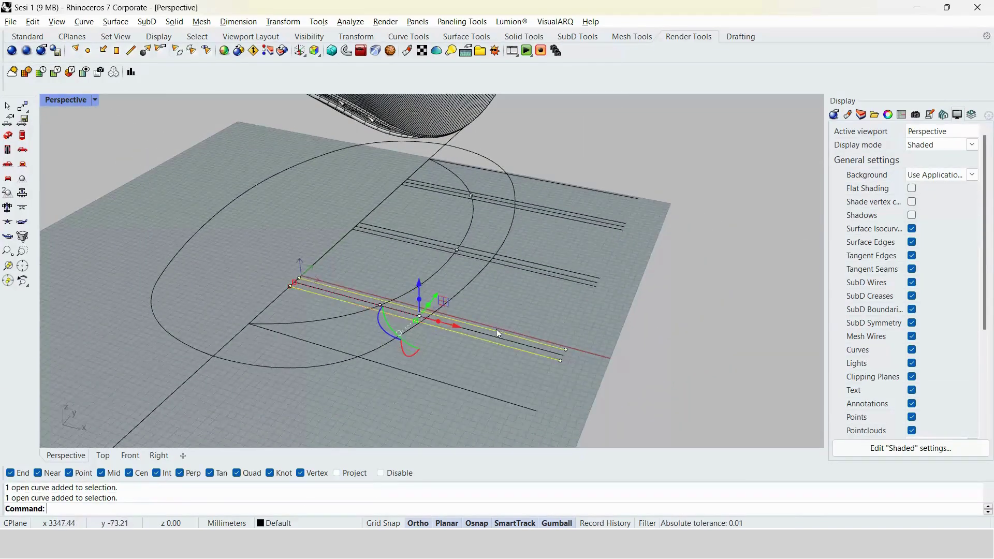
{"action": "left_click", "coordinate": [560, 279], "text": "shift"}
{"action": "left_click", "coordinate": [564, 269], "text": "shift"}
{"action": "left_click", "coordinate": [573, 220], "text": "shift"}
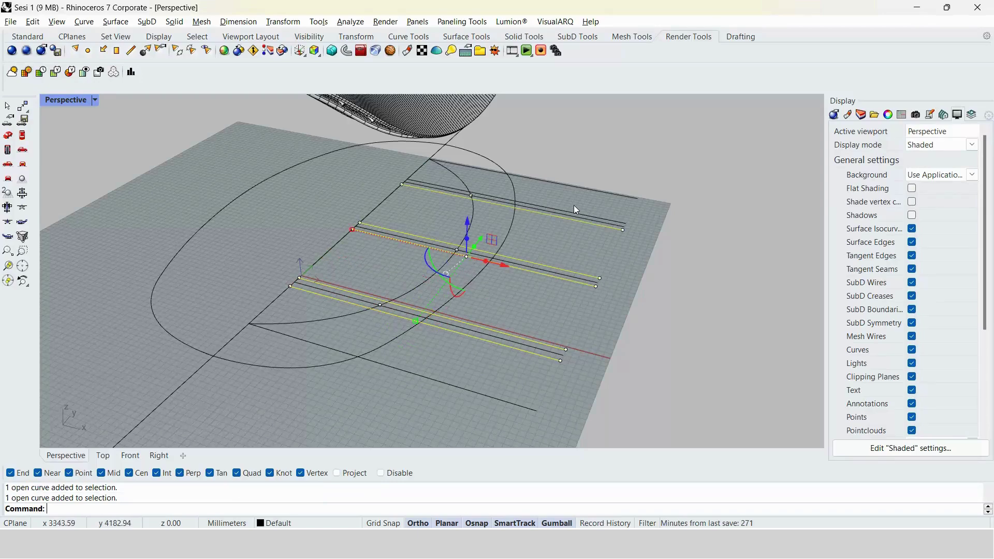
{"action": "left_click", "coordinate": [574, 210], "text": "shift"}
{"action": "right_click_drag", "start_coordinate": [574, 210], "coordinate": [461, 243]}
{"action": "scroll", "coordinate": [454, 192], "scroll_direction": "up", "scroll_amount": 3}
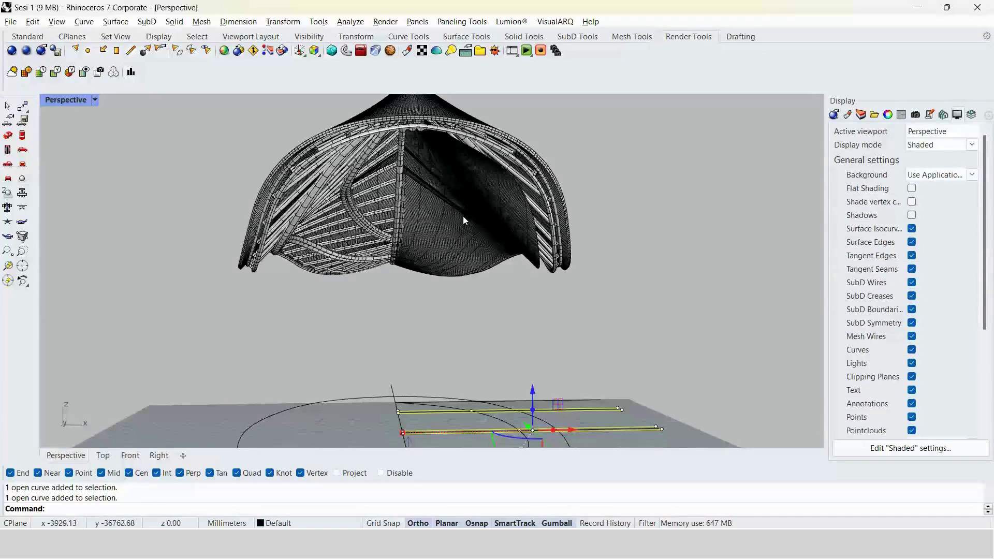
{"action": "scroll", "coordinate": [463, 220], "scroll_direction": "down", "scroll_amount": 3}
{"action": "type", "text": "copy"}
{"action": "key", "text": "Return"}
{"action": "type", "text": "pro"}
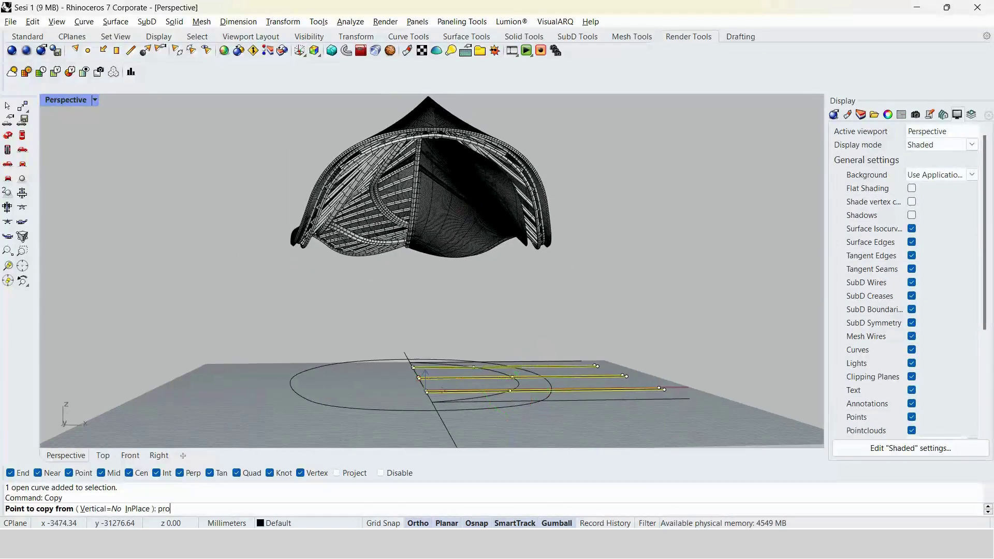
{"action": "key", "text": "Escape"}
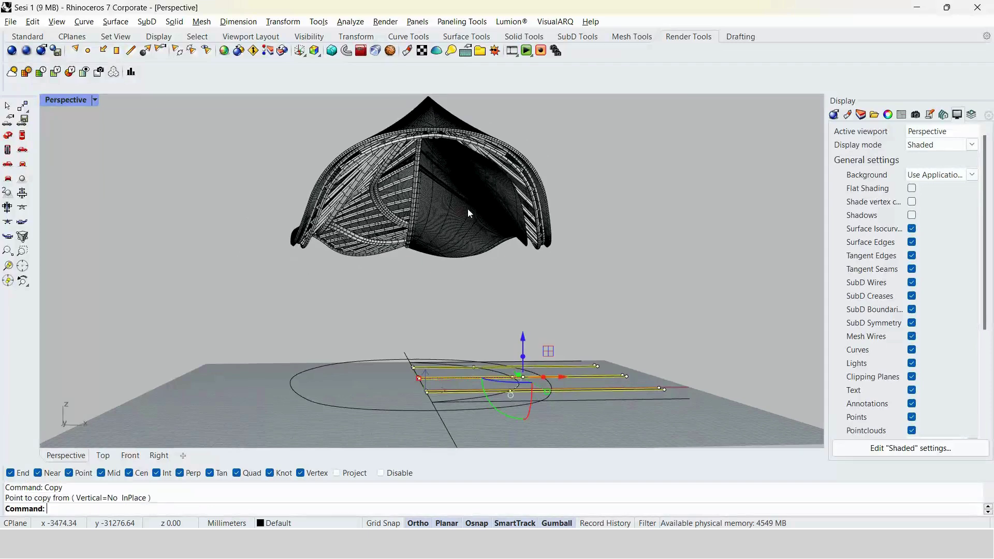
Try to project the six selected flanking lines onto the roof surface above them.
{"action": "type", "text": "project"}
{"action": "key", "text": "Return"}
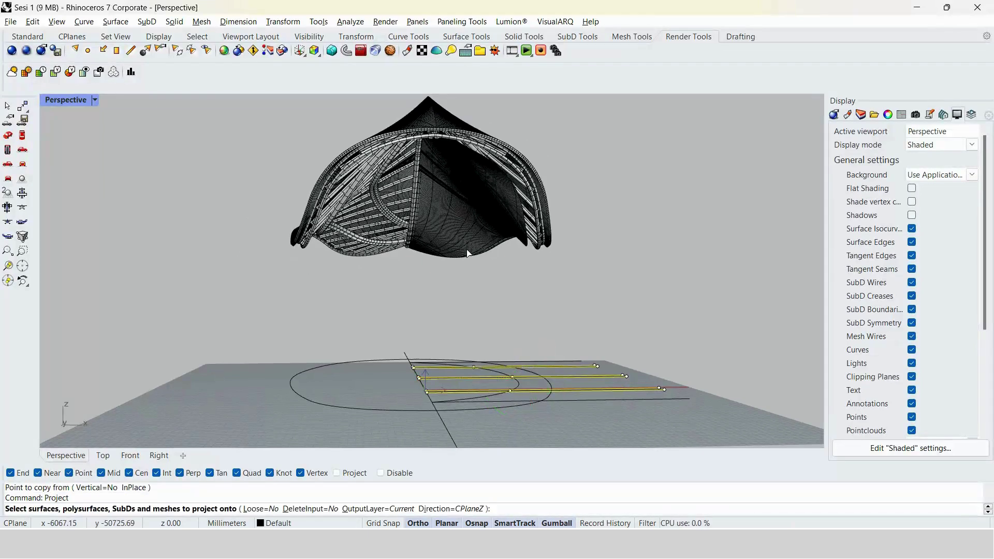
{"action": "right_click_drag", "start_coordinate": [434, 256], "coordinate": [563, 366]}
{"action": "left_click", "coordinate": [456, 203]}
{"action": "key", "text": "Return"}
{"action": "key", "text": "Return"}
{"action": "key", "text": "Escape"}
Delete the near, middle and far centre lines, leaving only the three pairs of parallel lines.
{"action": "left_click", "coordinate": [564, 366]}
{"action": "key", "text": "Delete"}
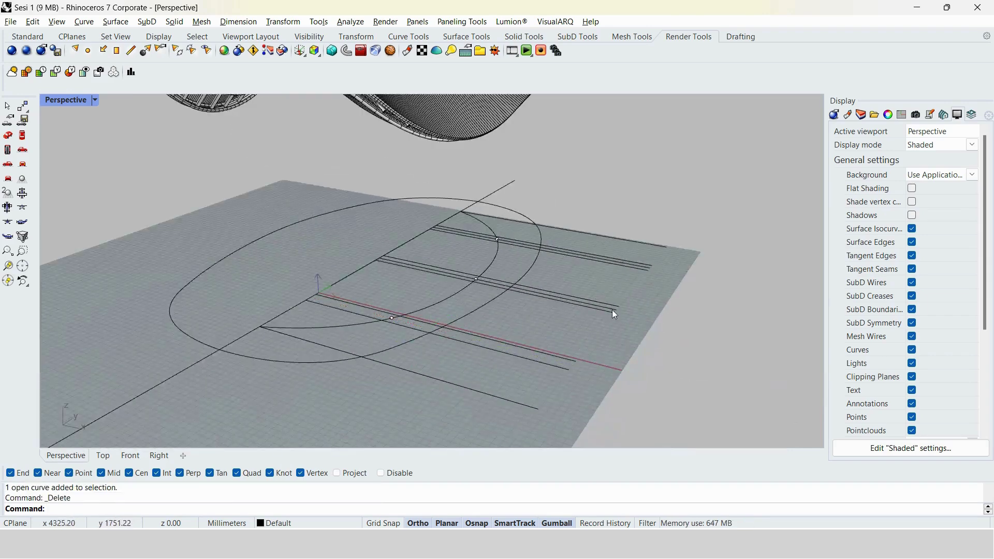
{"action": "left_click", "coordinate": [644, 266]}
{"action": "key", "text": "Escape"}
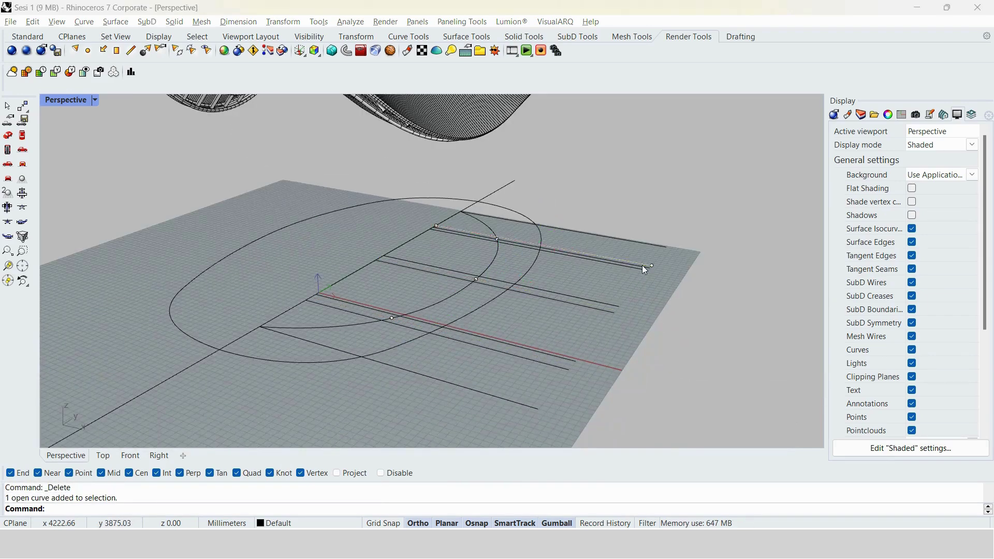
{"action": "left_click", "coordinate": [638, 268]}
{"action": "scroll", "coordinate": [640, 274], "scroll_direction": "up", "scroll_amount": 5}
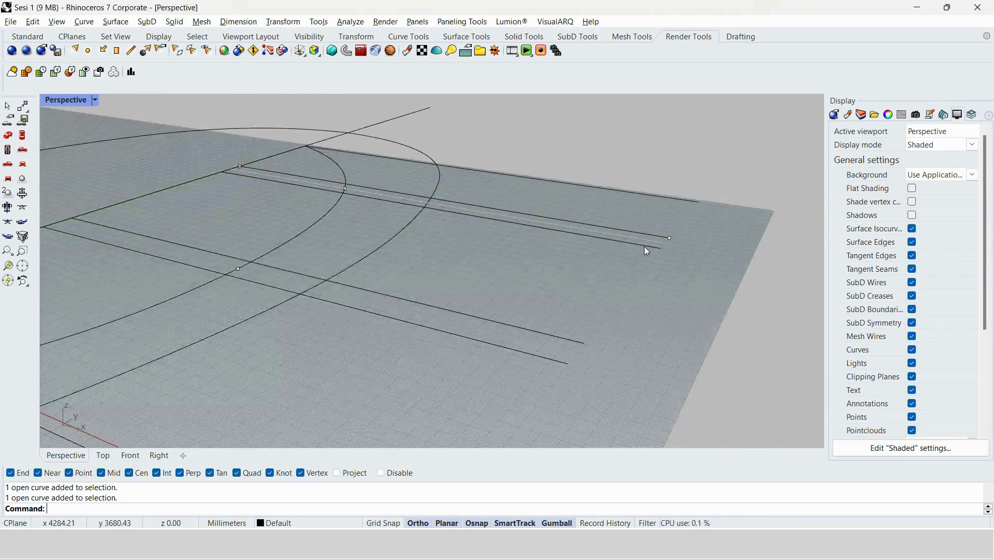
{"action": "key", "text": "Delete"}
{"action": "scroll", "coordinate": [632, 254], "scroll_direction": "down", "scroll_amount": 5}
{"action": "key", "text": "ctrl+y"}
{"action": "scroll", "coordinate": [621, 352], "scroll_direction": "down", "scroll_amount": 3}
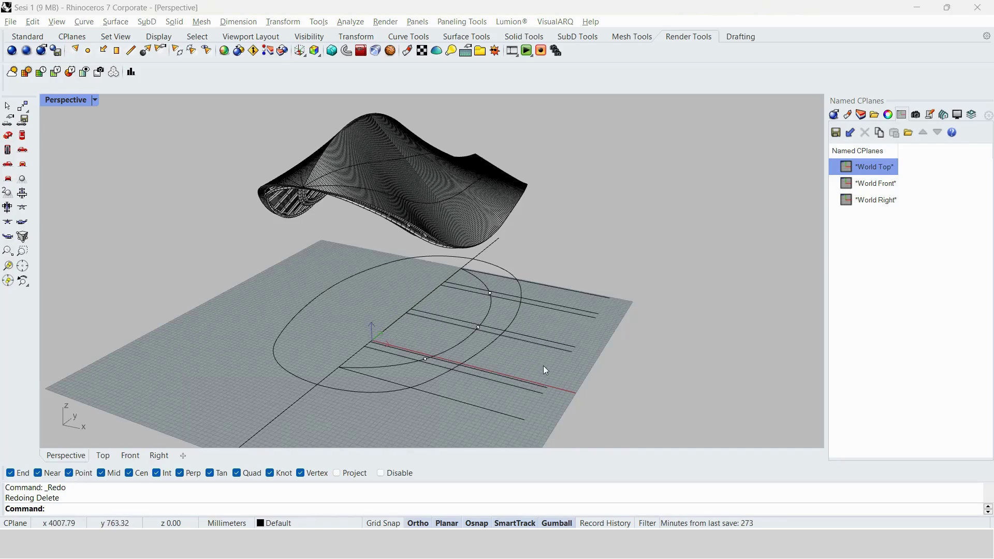
Project the six paired lines onto the roof surface above them along CPlaneZ and group the projected curves.
{"action": "right_click_drag", "start_coordinate": [545, 364], "coordinate": [648, 430]}
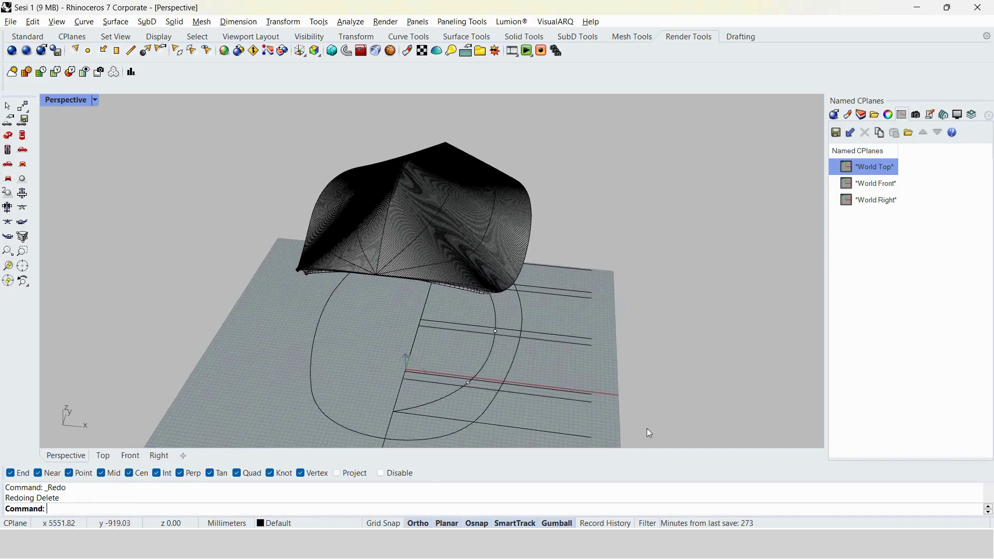
{"action": "left_click_drag", "start_coordinate": [615, 413], "coordinate": [603, 354]}
{"action": "left_click_drag", "start_coordinate": [579, 291], "coordinate": [550, 300]}
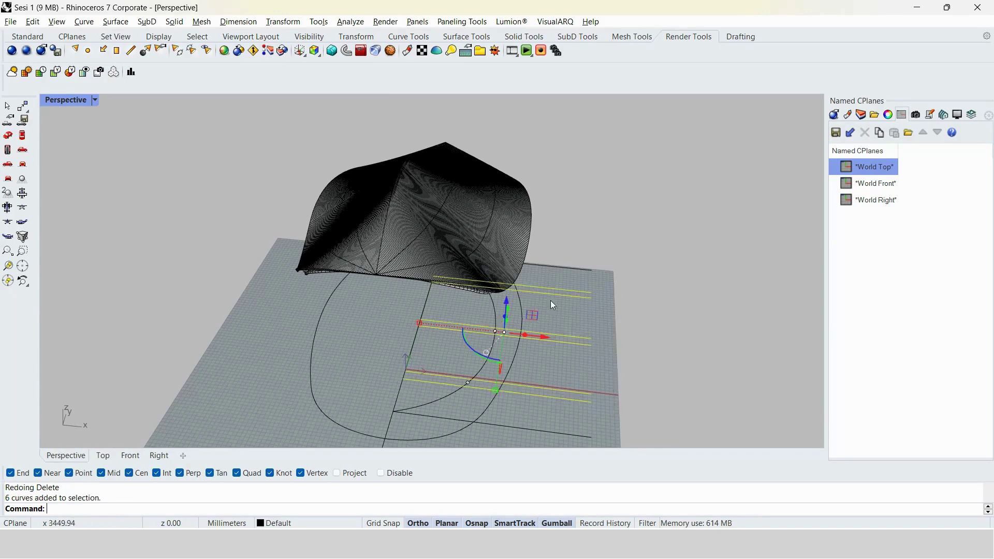
{"action": "right_click_drag", "start_coordinate": [551, 300], "coordinate": [483, 297]}
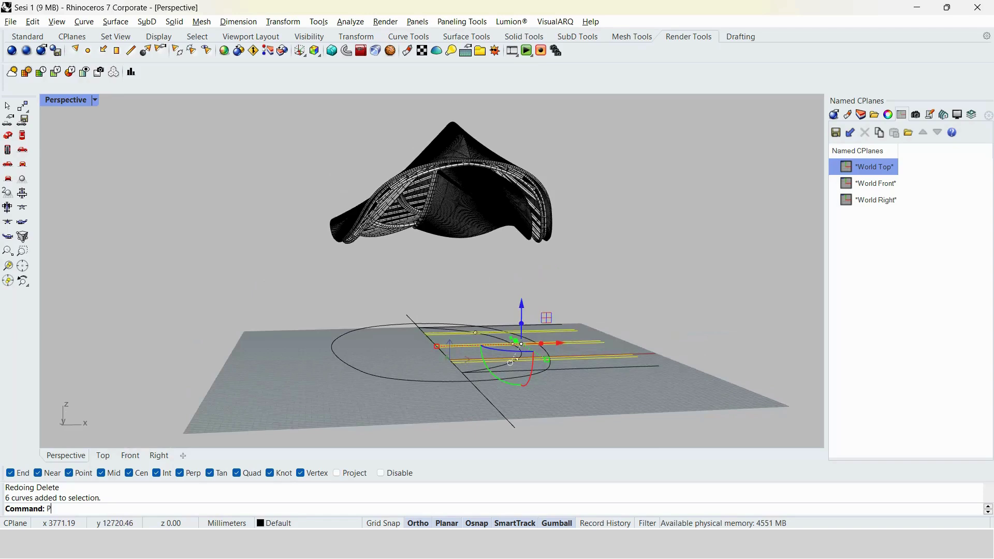
{"action": "type", "text": "roject"}
{"action": "key", "text": "Return"}
{"action": "left_click", "coordinate": [466, 218]}
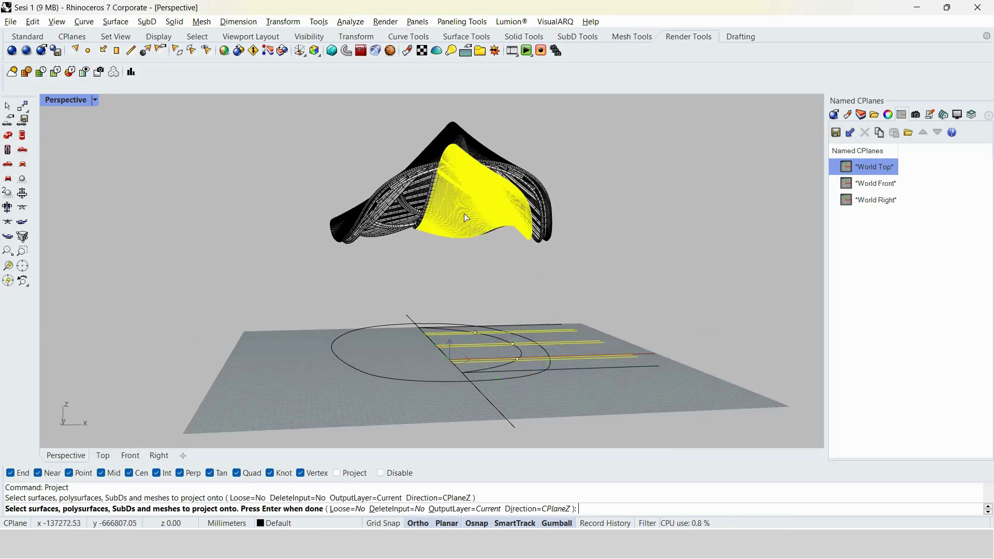
{"action": "key", "text": "Return"}
{"action": "mouse_move", "coordinate": [464, 213]}
{"action": "right_mouse_down"}
{"action": "mouse_move", "coordinate": [487, 222]}
{"action": "mouse_move", "coordinate": [481, 249]}
{"action": "mouse_move", "coordinate": [448, 222]}
{"action": "right_mouse_up"}
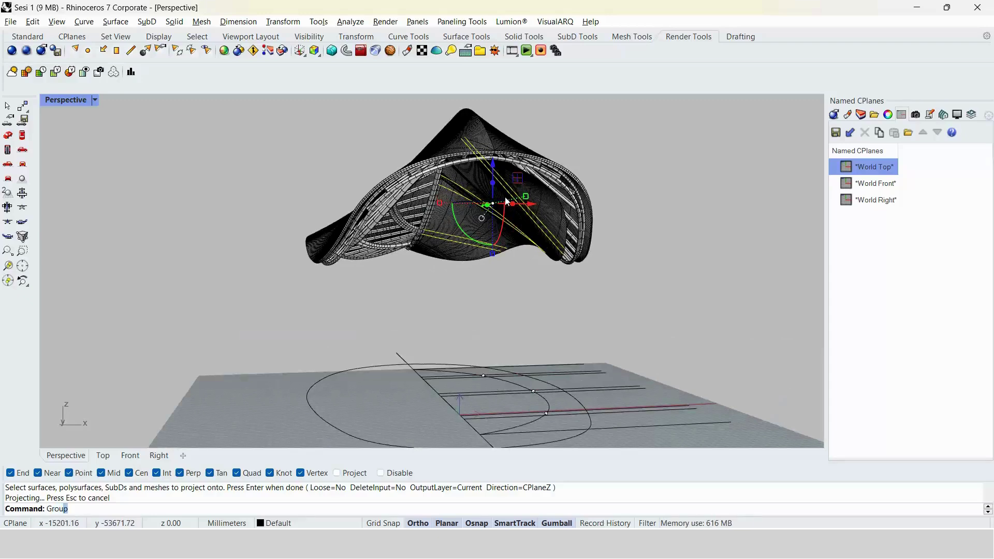
{"action": "key", "text": "Return"}
Hide the roof surface that carries the projected curves so the structure behind it can be seen.
{"action": "scroll", "coordinate": [464, 219], "scroll_direction": "up", "scroll_amount": 3}
{"action": "left_click", "coordinate": [456, 232]}
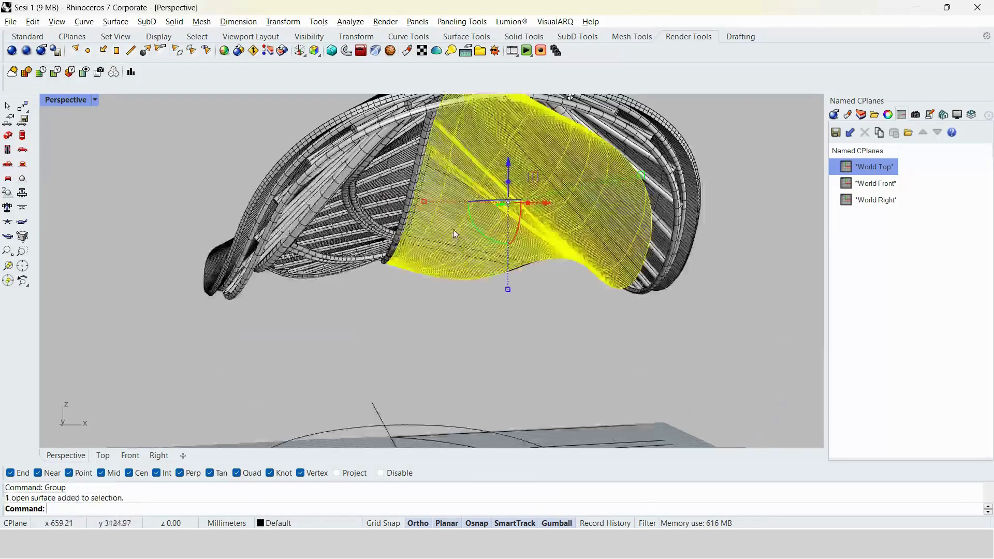
{"action": "mouse_move", "coordinate": [456, 233]}
{"action": "right_mouse_down"}
{"action": "mouse_move", "coordinate": [438, 241]}
{"action": "mouse_move", "coordinate": [448, 240]}
{"action": "right_mouse_up"}
{"action": "key", "text": "ctrl+h"}
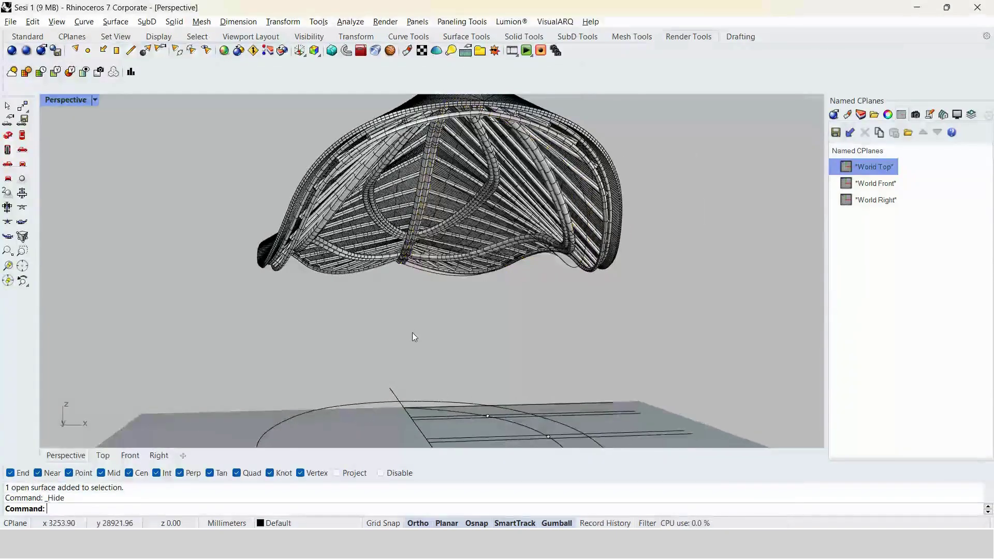
Select the grouped projected curves and examine their course against the roof's ribs and curved beams from below.
{"action": "right_click_drag", "start_coordinate": [413, 337], "coordinate": [430, 290]}
{"action": "scroll", "coordinate": [476, 233], "scroll_direction": "up", "scroll_amount": 5}
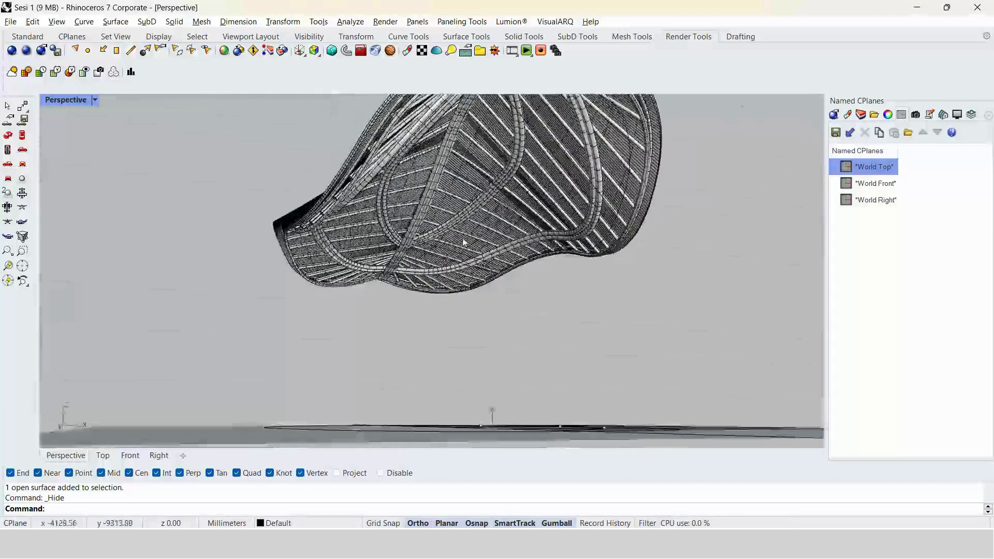
{"action": "left_click", "coordinate": [459, 251]}
{"action": "scroll", "coordinate": [440, 290], "scroll_direction": "down", "scroll_amount": 6}
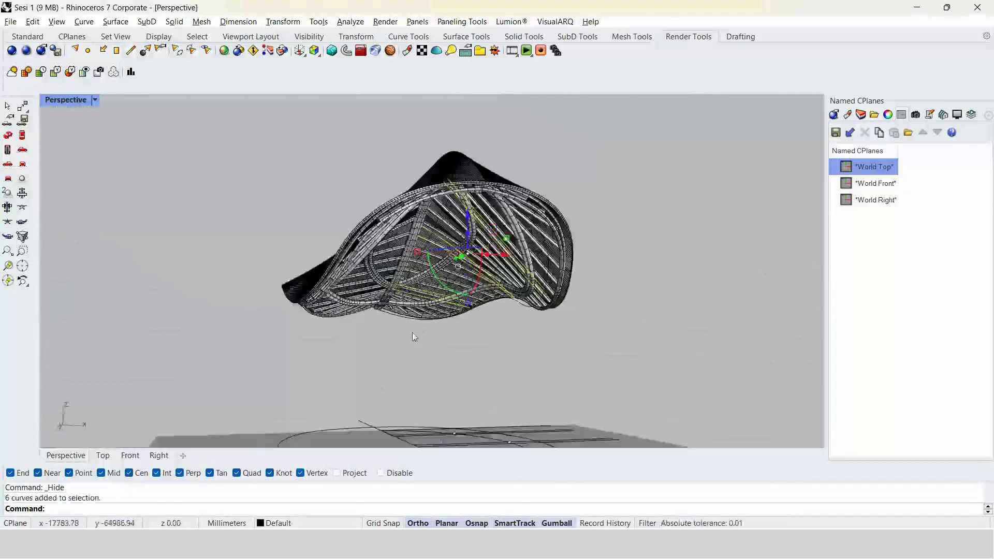
{"action": "right_click_drag", "start_coordinate": [412, 333], "coordinate": [392, 342]}
{"action": "scroll", "coordinate": [423, 288], "scroll_direction": "up", "scroll_amount": 5}
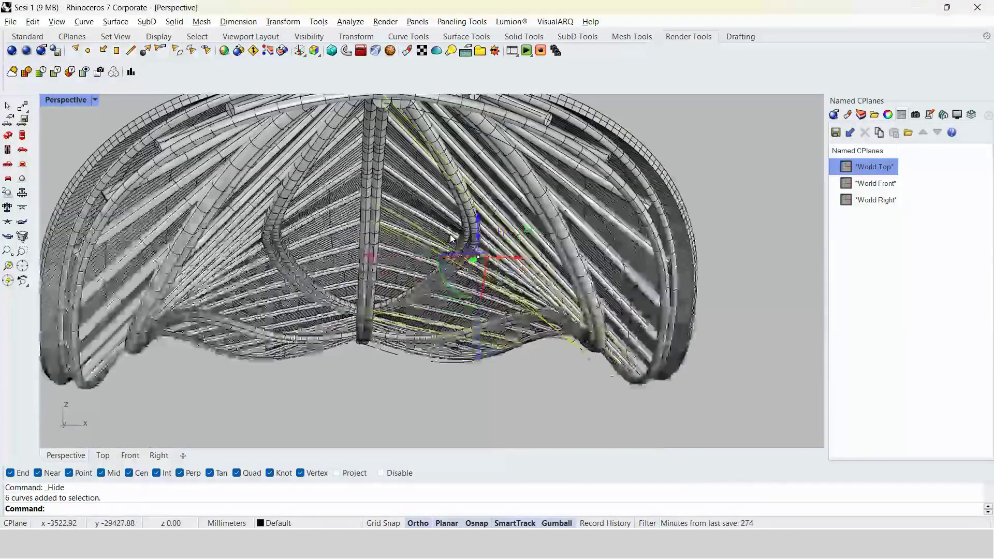
{"action": "right_click_drag", "start_coordinate": [423, 288], "coordinate": [462, 245]}
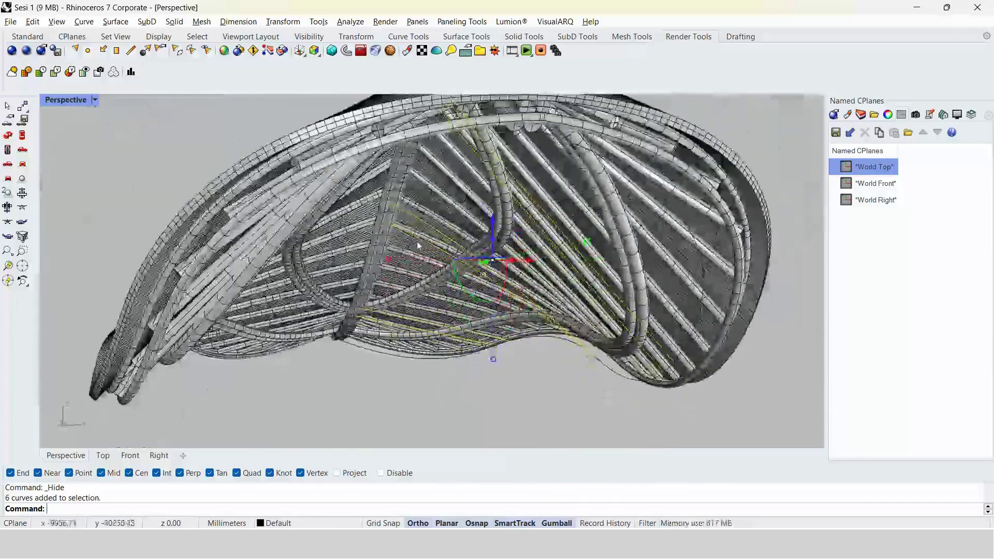
{"action": "scroll", "coordinate": [498, 338], "scroll_direction": "down", "scroll_amount": 3}
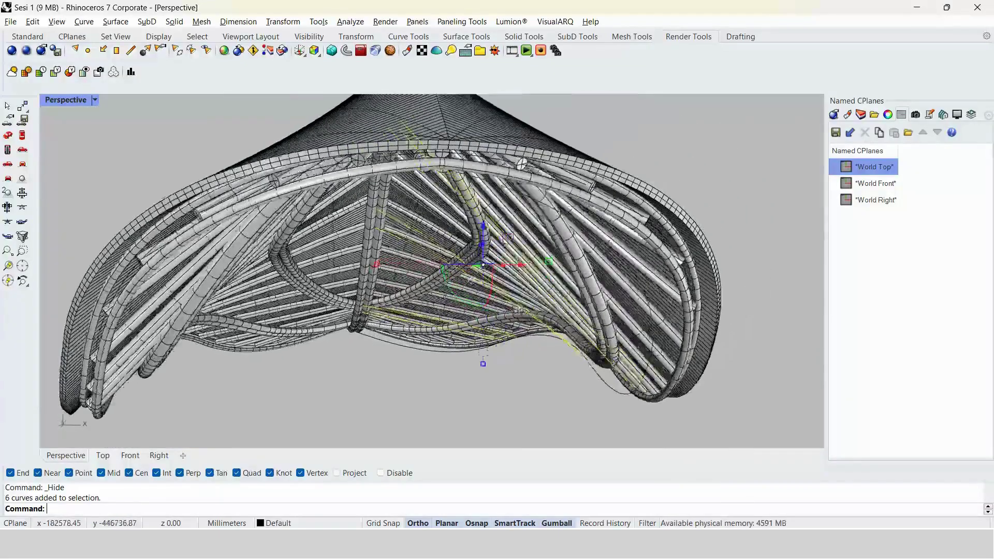
Examine the selected projected curves from several angles below the roof against the ribs and curved beams.
{"action": "right_click_drag", "start_coordinate": [498, 338], "coordinate": [458, 295]}
{"action": "scroll", "coordinate": [459, 294], "scroll_direction": "up", "scroll_amount": 3}
{"action": "scroll", "coordinate": [459, 294], "scroll_direction": "down", "scroll_amount": 3}
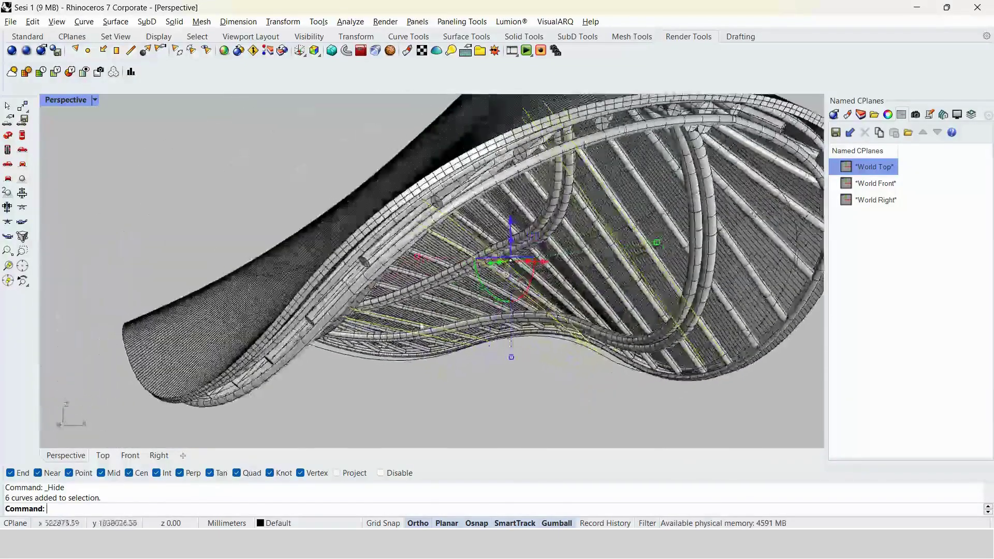
{"action": "scroll", "coordinate": [618, 282], "scroll_direction": "up", "scroll_amount": 3}
{"action": "right_click_drag", "start_coordinate": [617, 282], "coordinate": [428, 261]}
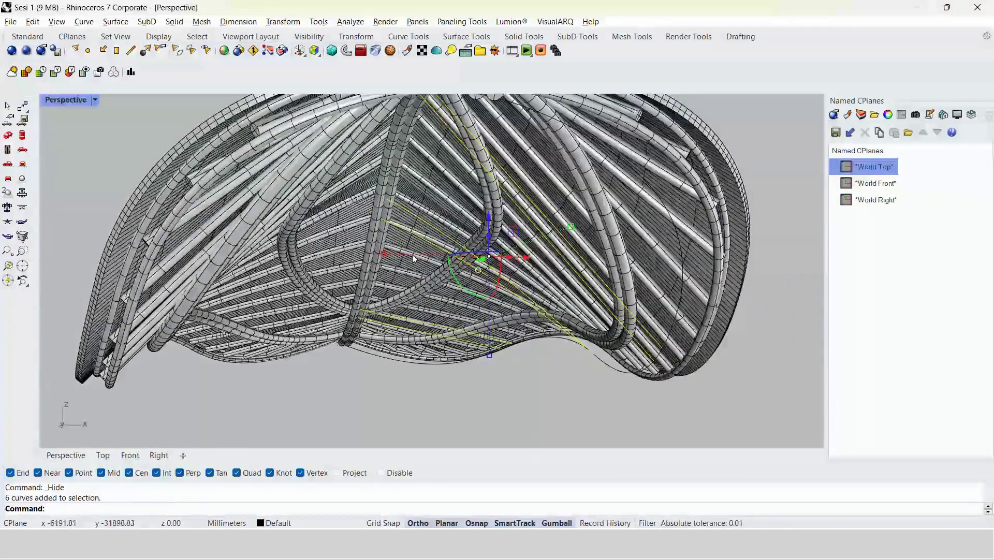
{"action": "right_click_drag", "start_coordinate": [510, 300], "coordinate": [364, 239]}
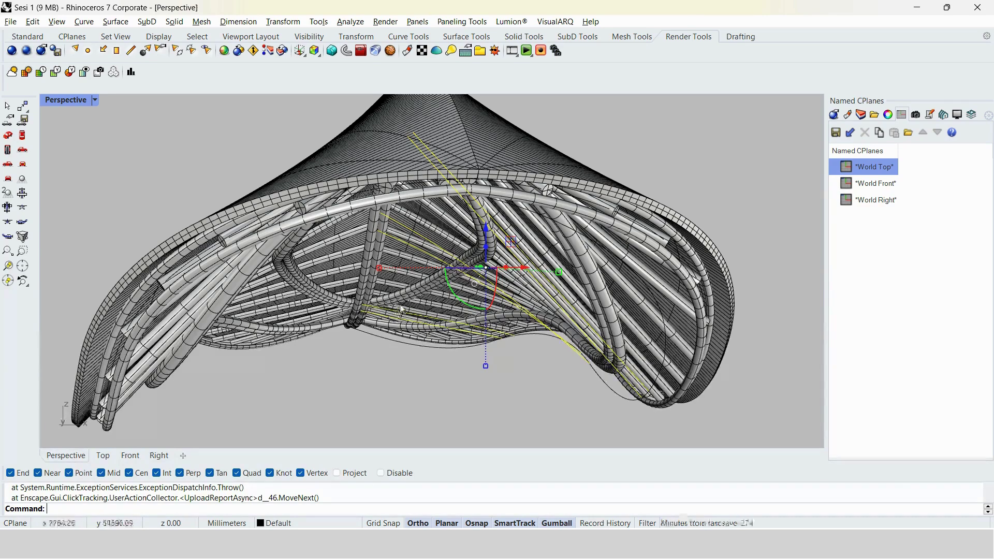
{"action": "scroll", "coordinate": [410, 302], "scroll_direction": "down", "scroll_amount": 5}
{"action": "right_click_drag", "start_coordinate": [409, 303], "coordinate": [426, 279]}
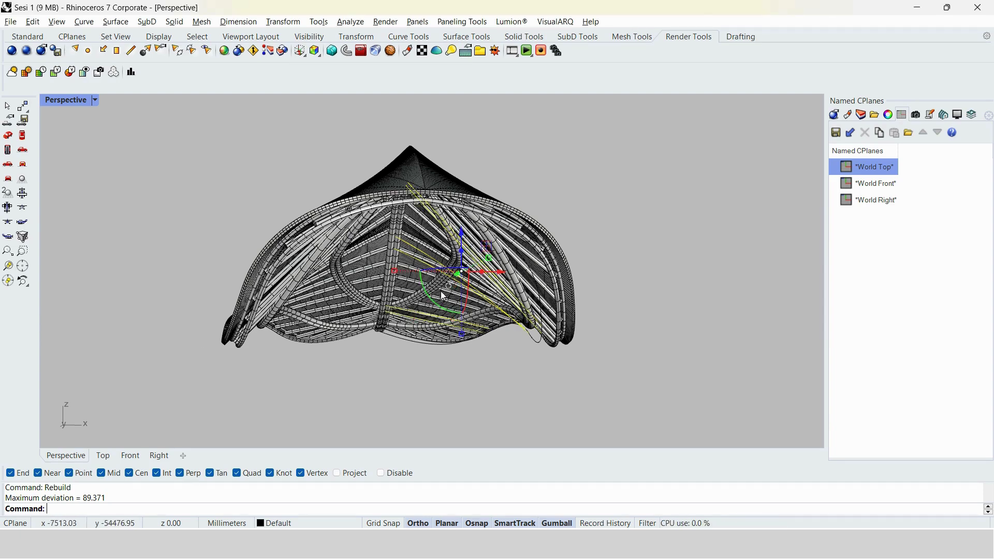
Check the six curves' control points and pipe the curves with a 120 mm diameter and flat caps.
{"action": "key", "text": "F10"}
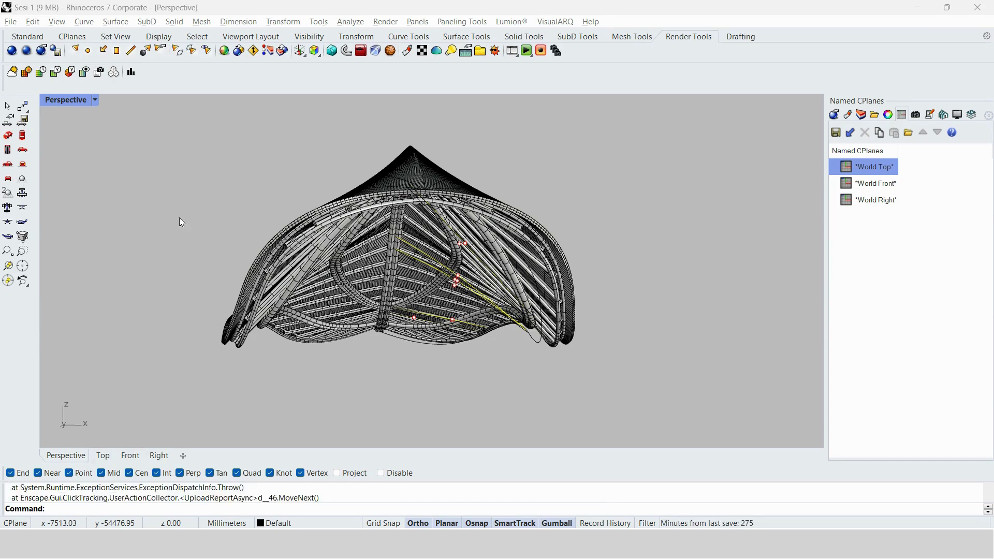
{"action": "left_click", "coordinate": [420, 309]}
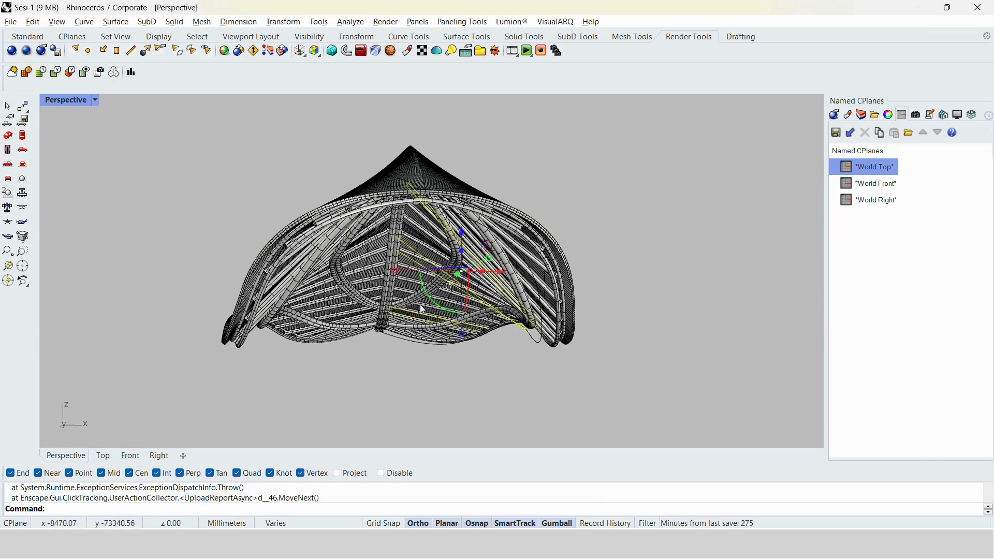
{"action": "type", "text": "Pipe"}
{"action": "key", "text": "Return"}
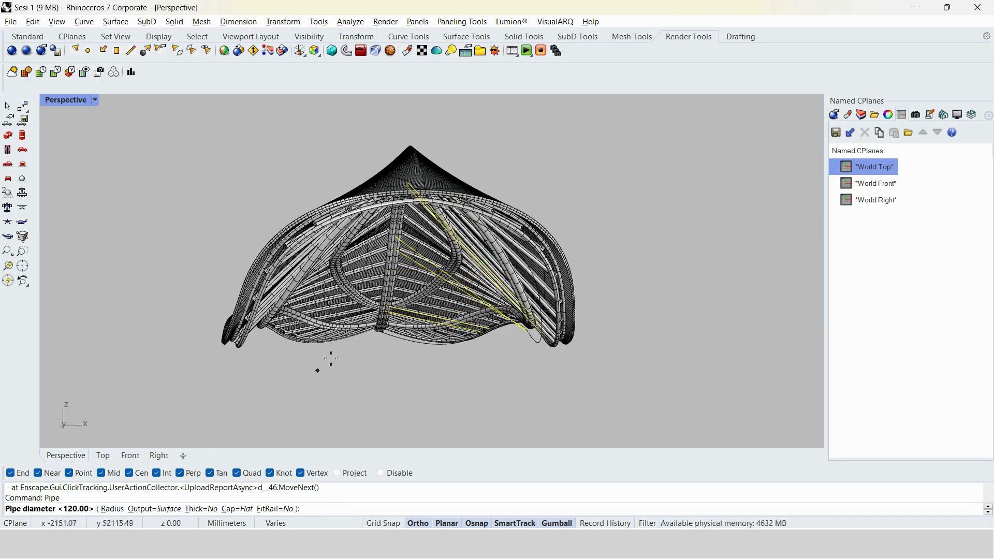
{"action": "key", "text": "Return"}
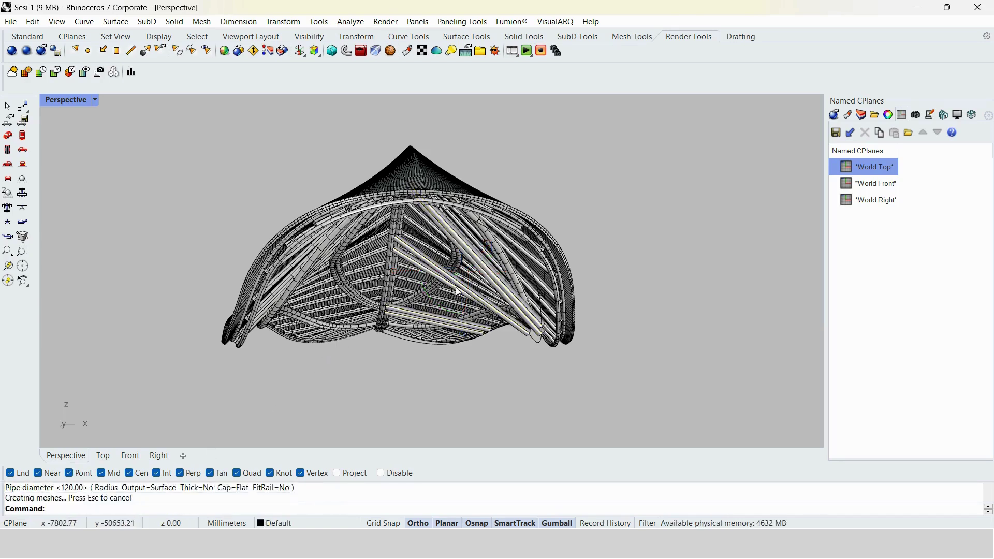
Select the six newly created pipes with SelLast and group them.
{"action": "left_click", "coordinate": [456, 287]}
{"action": "key", "text": "Escape"}
{"action": "type", "text": "Se"}
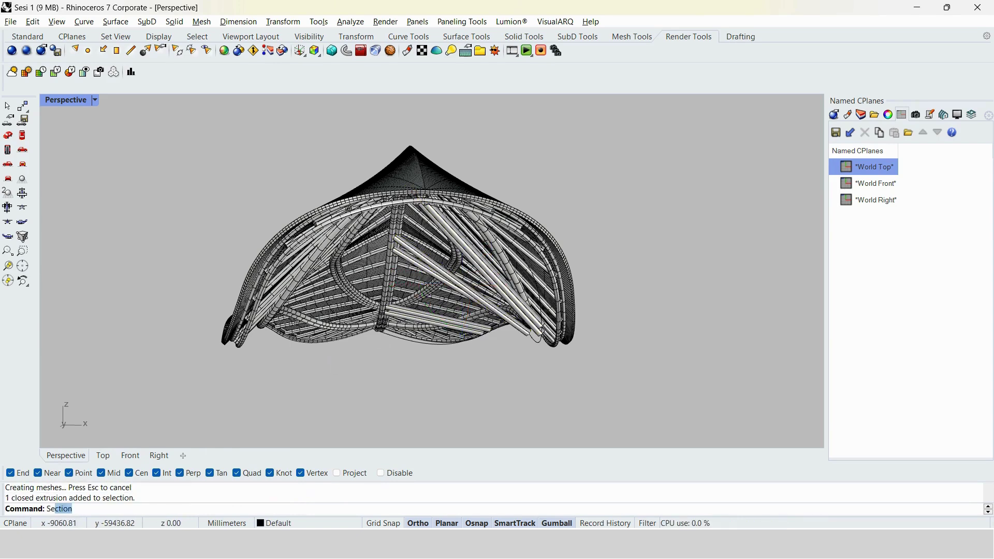
{"action": "type", "text": "lLa"}
{"action": "key", "text": "Return"}
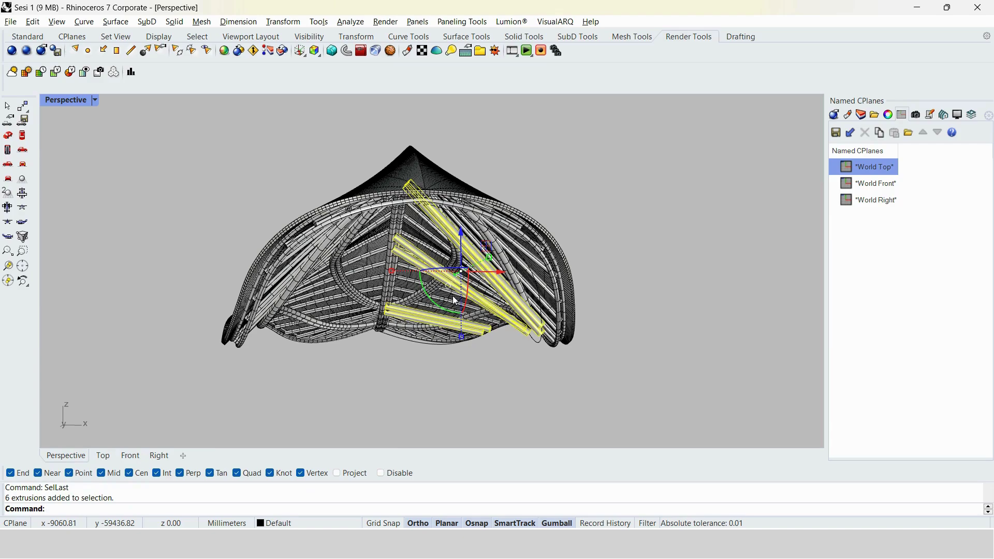
{"action": "right_click_drag", "start_coordinate": [453, 306], "coordinate": [381, 409]}
{"action": "type", "text": "Group"}
{"action": "key", "text": "Return"}
Mirror a copy of the grouped pipes across the structure's centre line on the ground plane.
{"action": "type", "text": "Mirror"}
{"action": "key", "text": "Return"}
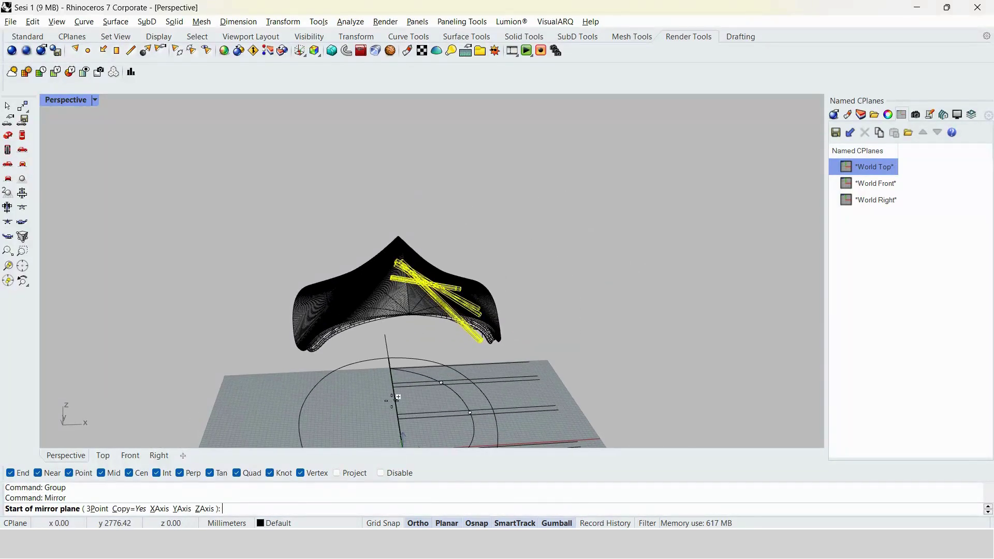
{"action": "left_click", "coordinate": [392, 400]}
{"action": "left_click", "coordinate": [403, 421]}
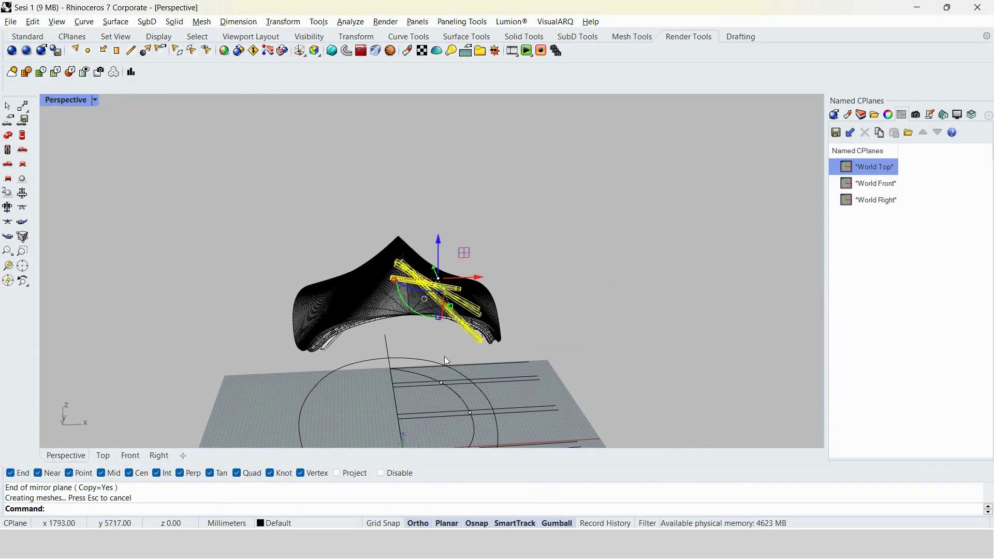
{"action": "key", "text": "Escape"}
Examine the original and mirrored pipe pairs from the sides, the front and below, including their open ends.
{"action": "right_click_drag", "start_coordinate": [435, 347], "coordinate": [217, 276]}
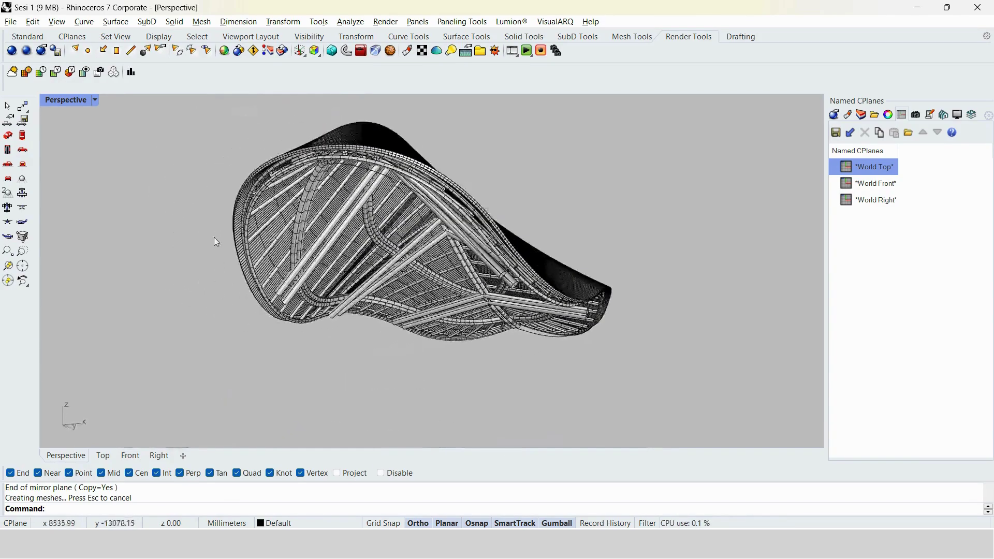
{"action": "right_click_drag", "start_coordinate": [216, 242], "coordinate": [77, 242]}
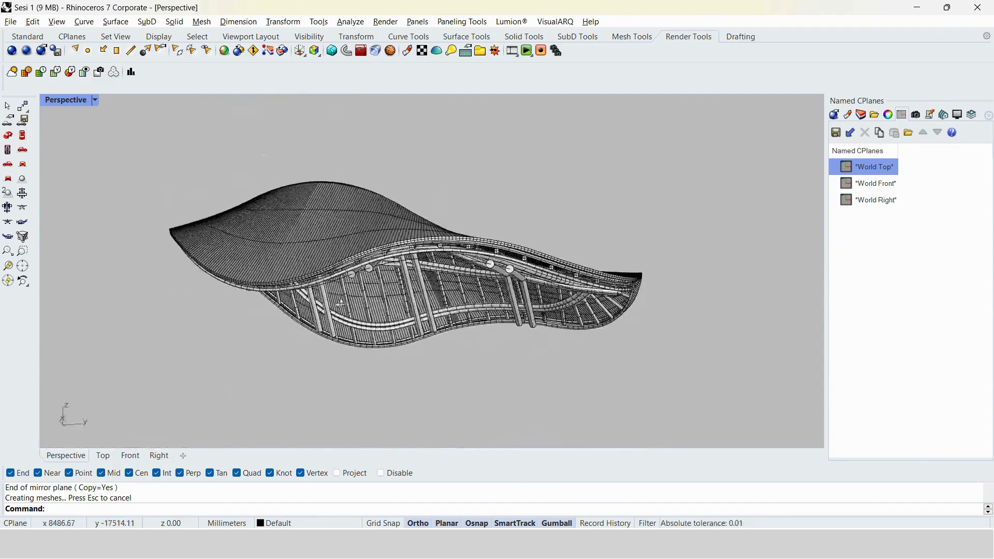
{"action": "right_click_drag", "start_coordinate": [341, 303], "coordinate": [516, 339]}
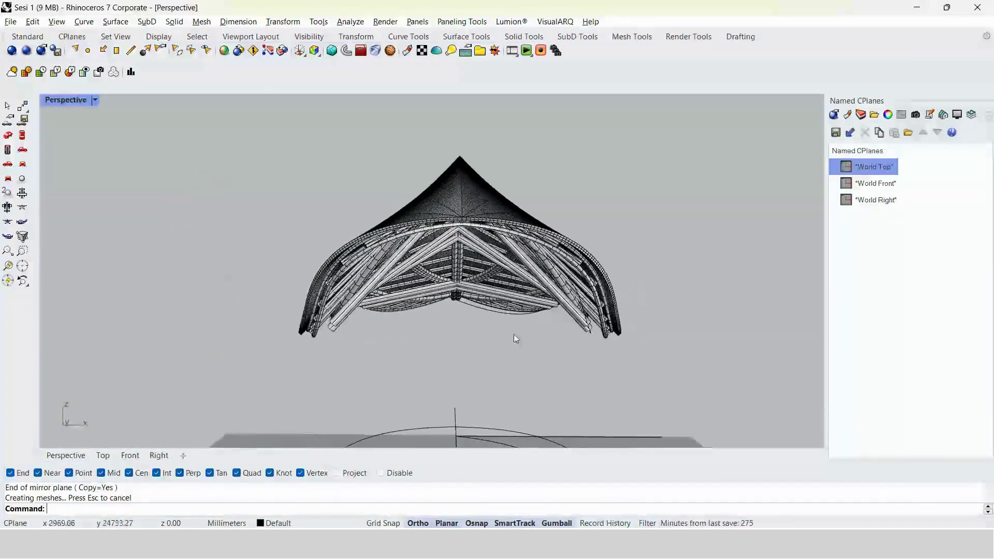
{"action": "scroll", "coordinate": [516, 340], "scroll_direction": "up", "scroll_amount": 6}
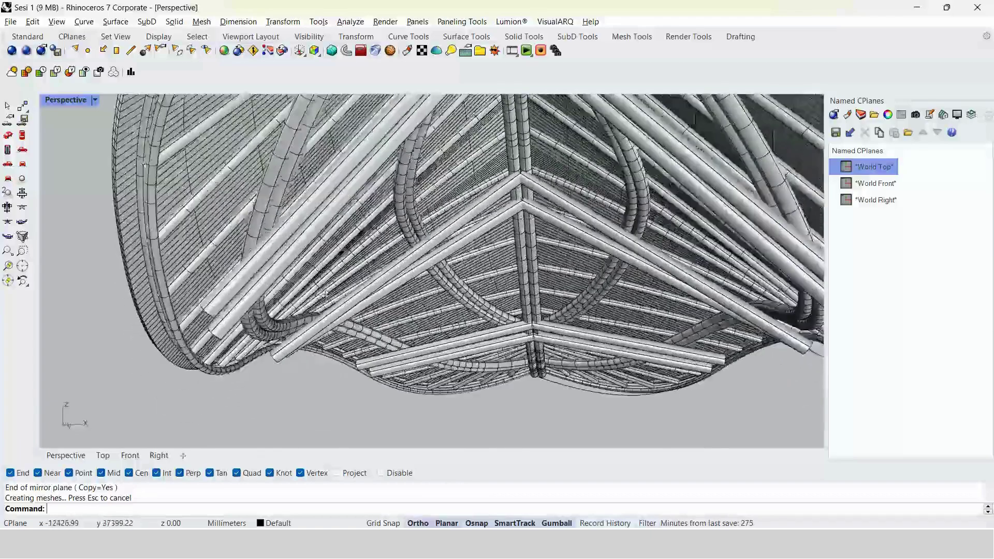
{"action": "scroll", "coordinate": [327, 295], "scroll_direction": "down", "scroll_amount": 4}
{"action": "right_click_drag", "start_coordinate": [326, 295], "coordinate": [416, 149]}
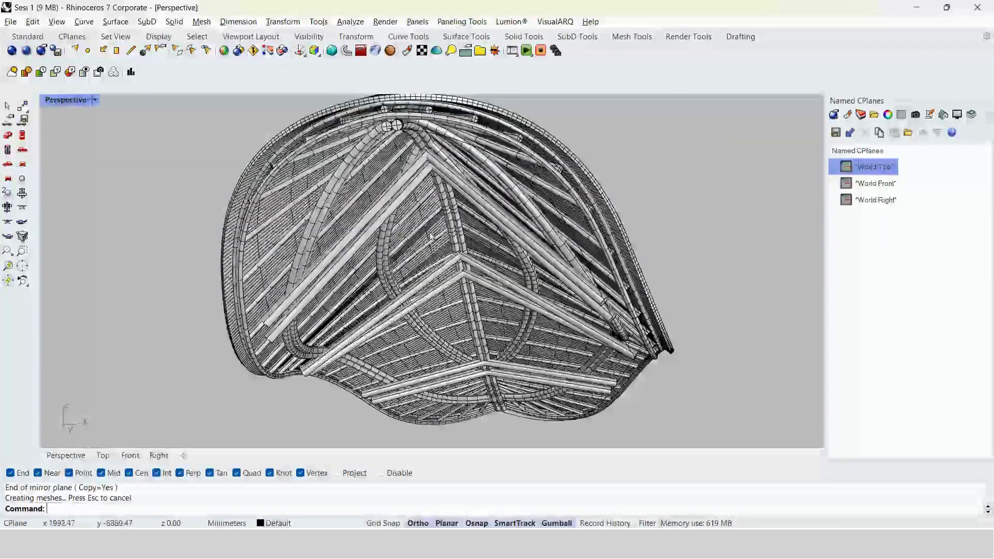
{"action": "right_click_drag", "start_coordinate": [430, 235], "coordinate": [672, 190]}
{"action": "scroll", "coordinate": [333, 361], "scroll_direction": "up", "scroll_amount": 5}
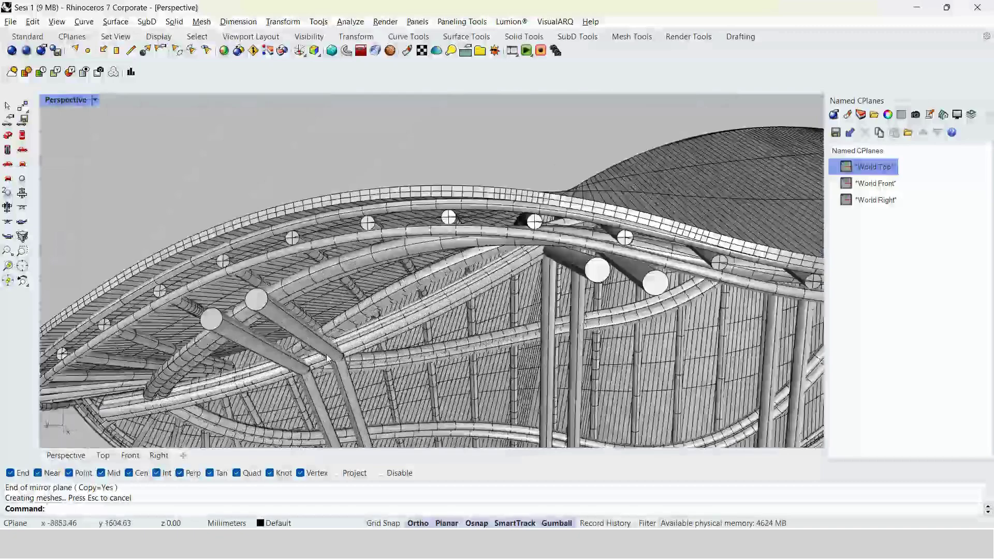
{"action": "right_click_drag", "start_coordinate": [615, 338], "coordinate": [264, 198]}
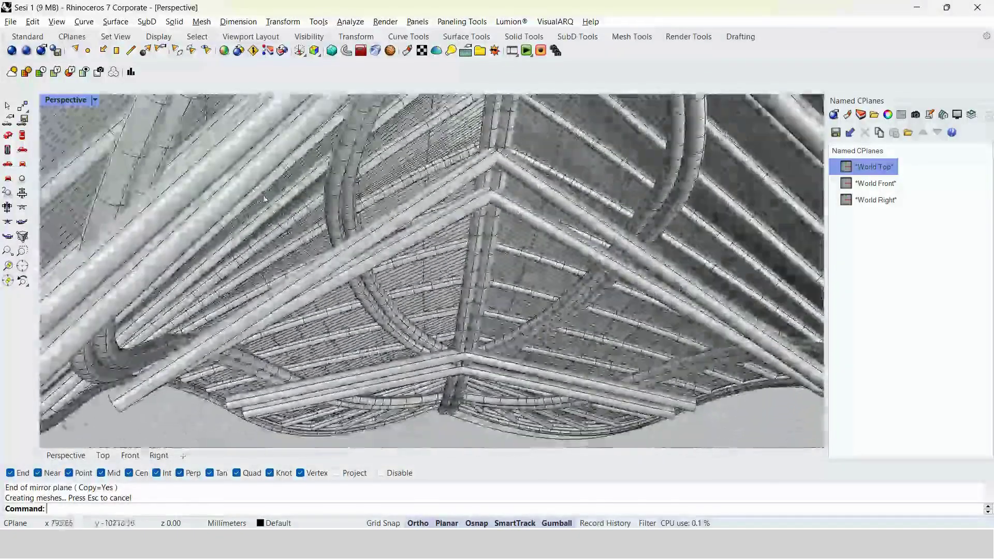
Examine closely where the pipe pairs cross the curved beams, and review the paired guide lines on the ground plane.
{"action": "scroll", "coordinate": [353, 266], "scroll_direction": "up", "scroll_amount": 5}
{"action": "scroll", "coordinate": [437, 349], "scroll_direction": "up", "scroll_amount": 2}
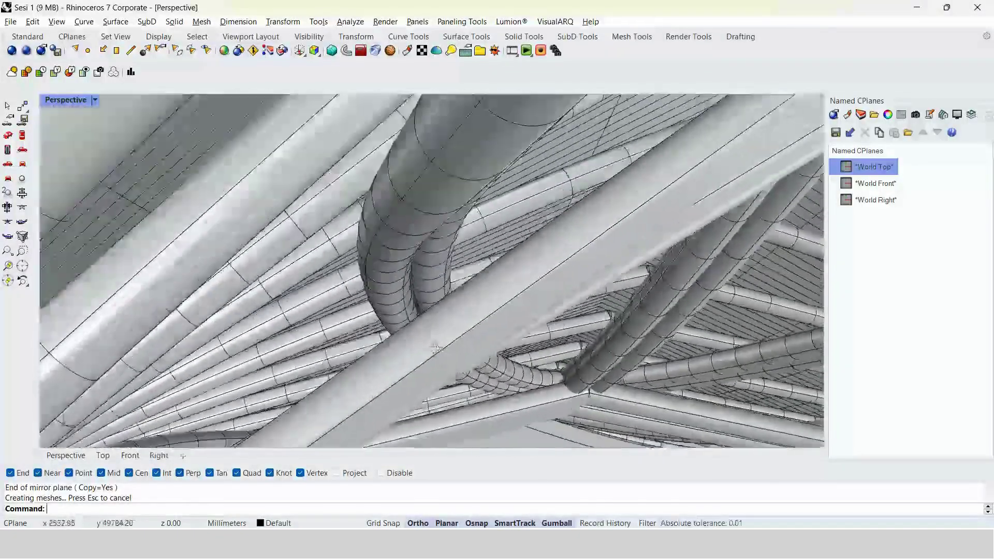
{"action": "scroll", "coordinate": [437, 350], "scroll_direction": "up", "scroll_amount": 2}
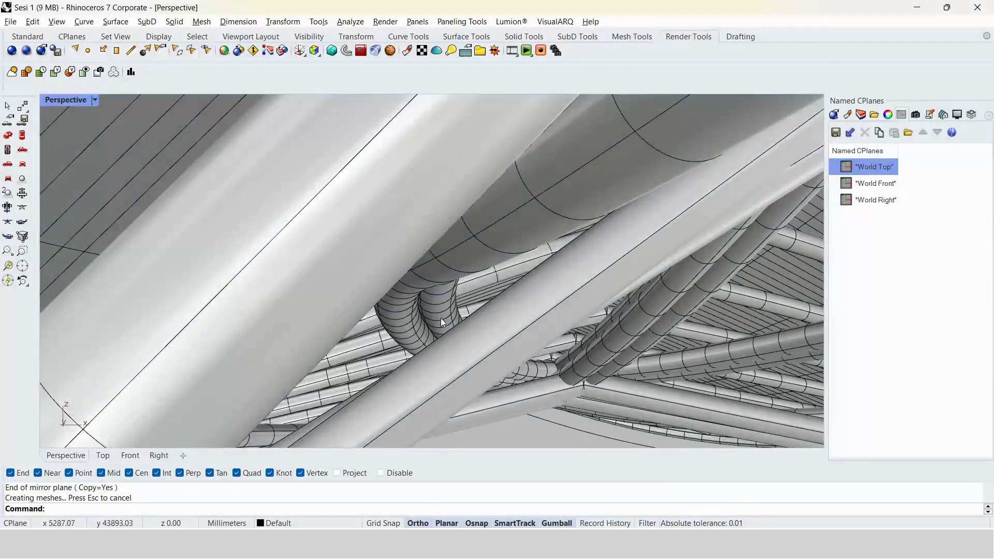
{"action": "right_click_drag", "start_coordinate": [441, 318], "coordinate": [415, 317]}
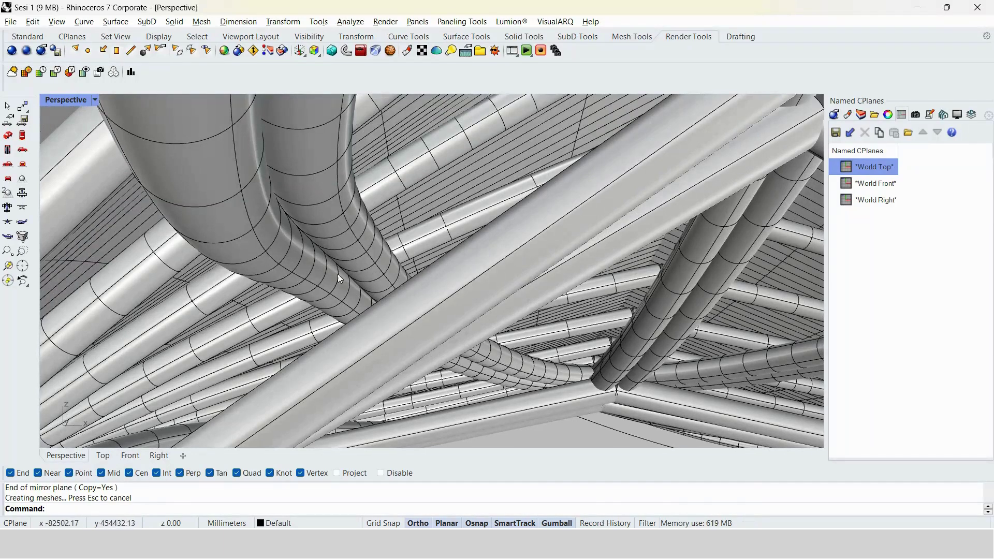
{"action": "scroll", "coordinate": [460, 355], "scroll_direction": "up", "scroll_amount": 5}
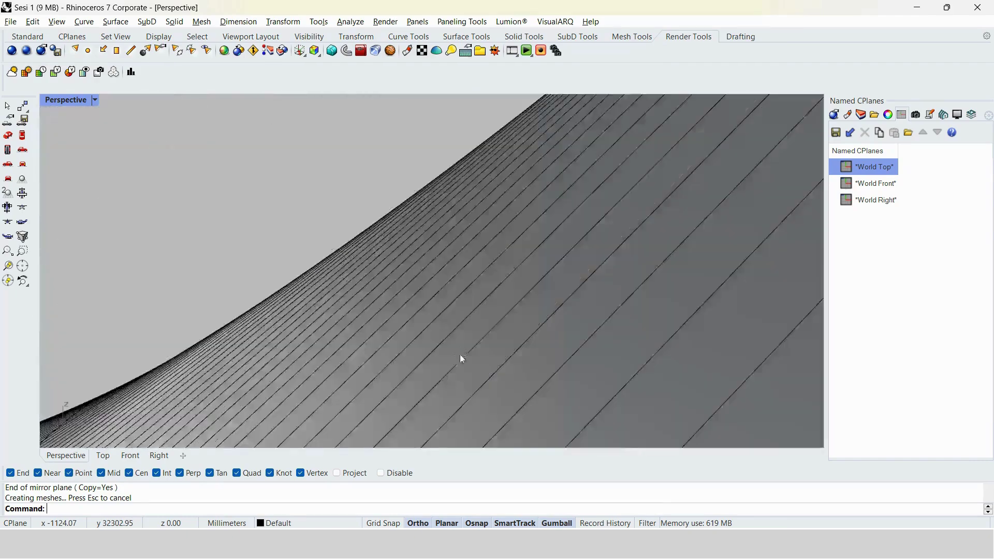
{"action": "scroll", "coordinate": [440, 321], "scroll_direction": "down", "scroll_amount": 4}
{"action": "scroll", "coordinate": [413, 276], "scroll_direction": "down", "scroll_amount": 8}
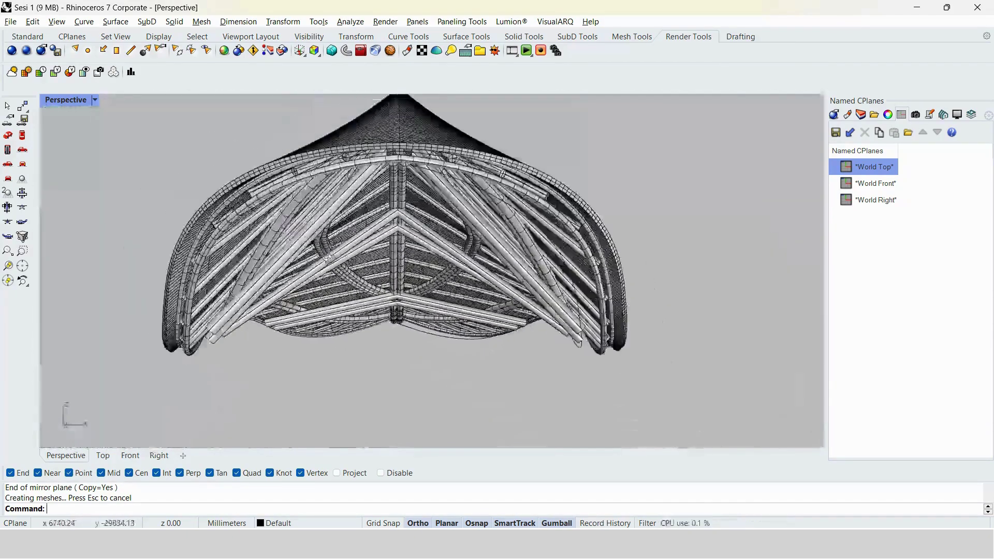
{"action": "right_click_drag", "start_coordinate": [329, 258], "coordinate": [492, 267]}
{"action": "scroll", "coordinate": [485, 274], "scroll_direction": "up", "scroll_amount": 5}
{"action": "scroll", "coordinate": [485, 275], "scroll_direction": "up", "scroll_amount": 2}
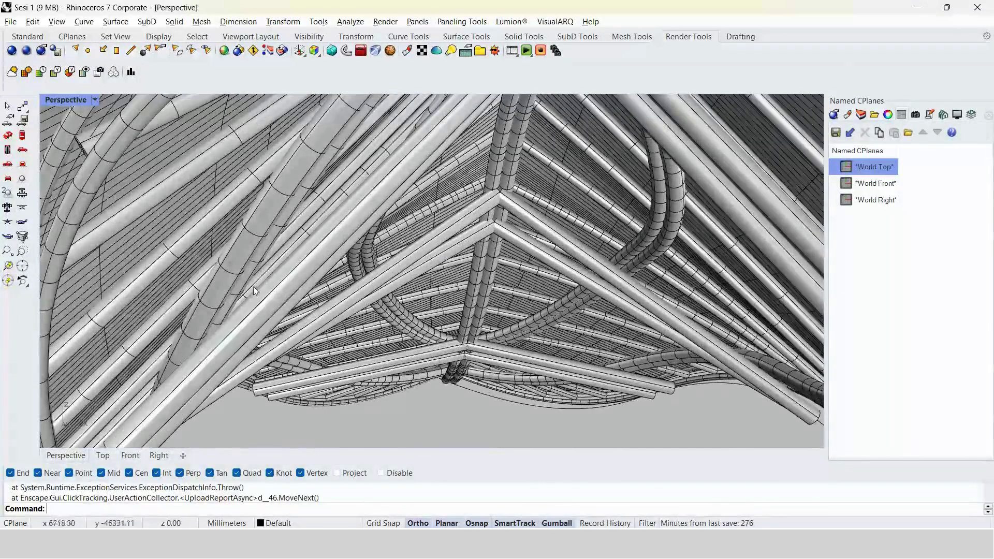
{"action": "scroll", "coordinate": [608, 259], "scroll_direction": "down", "scroll_amount": 10}
{"action": "right_click_drag", "start_coordinate": [608, 259], "coordinate": [431, 361]}
{"action": "scroll", "coordinate": [381, 344], "scroll_direction": "up", "scroll_amount": 3}
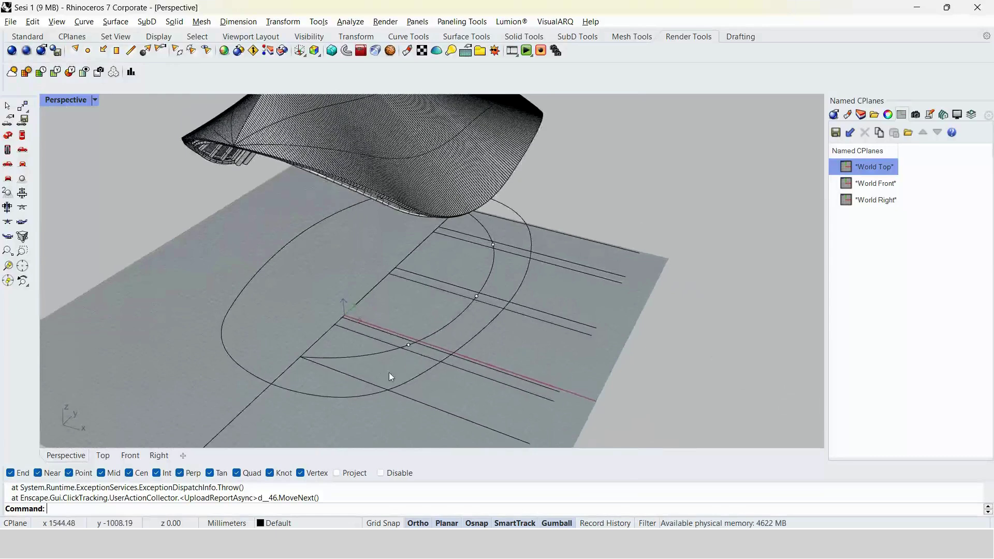
Hide the original group of six pipes on the positive X half of the roof, leaving the mirrored group.
{"action": "scroll", "coordinate": [446, 373], "scroll_direction": "down", "scroll_amount": 6}
{"action": "right_click_drag", "start_coordinate": [447, 372], "coordinate": [504, 319], "text": "shift"}
{"action": "scroll", "coordinate": [529, 269], "scroll_direction": "up", "scroll_amount": 6}
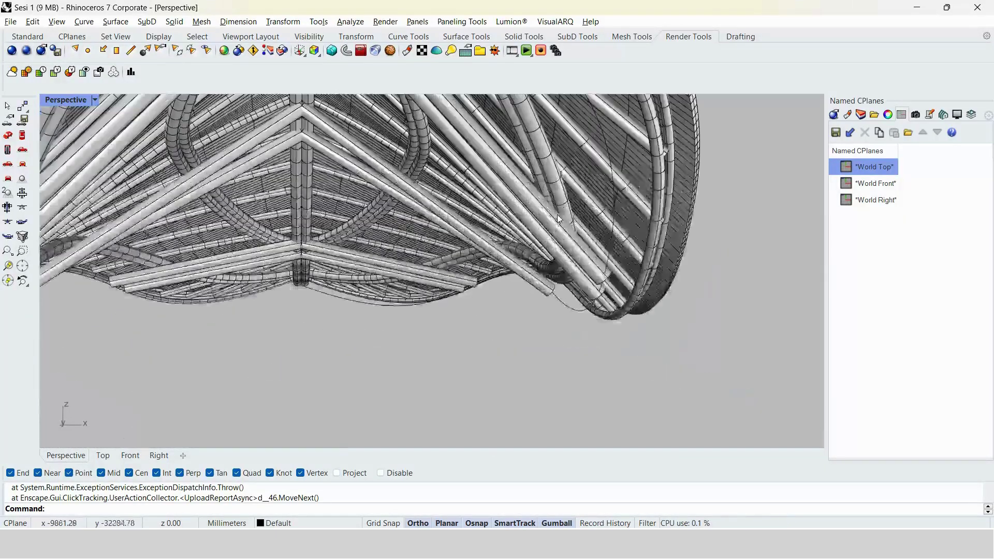
{"action": "left_click", "coordinate": [554, 225]}
{"action": "key", "text": "ctrl+h"}
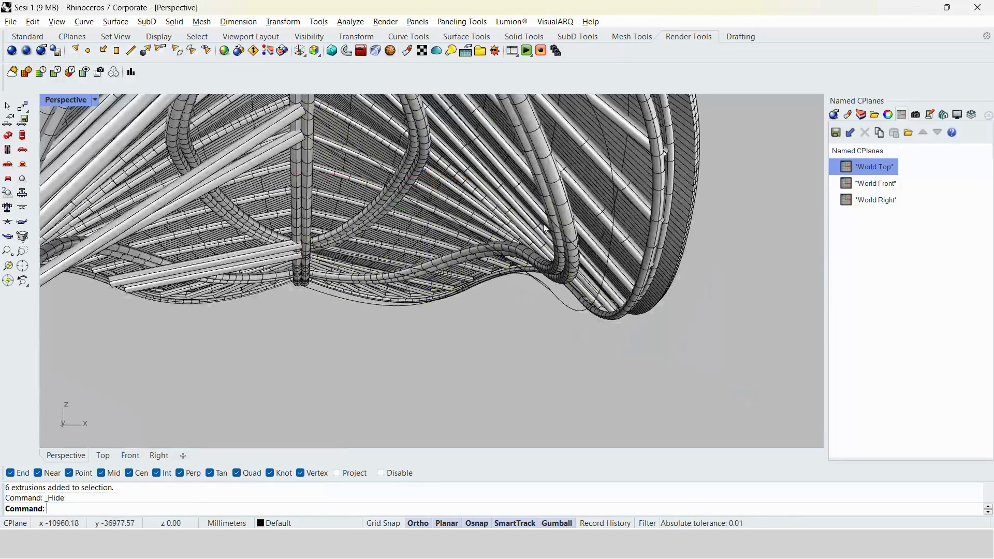
Select the six projected curves under the roof and flatten them onto the ground plane with SetPt.
{"action": "left_click", "coordinate": [585, 259]}
{"action": "scroll", "coordinate": [585, 259], "scroll_direction": "down", "scroll_amount": 5}
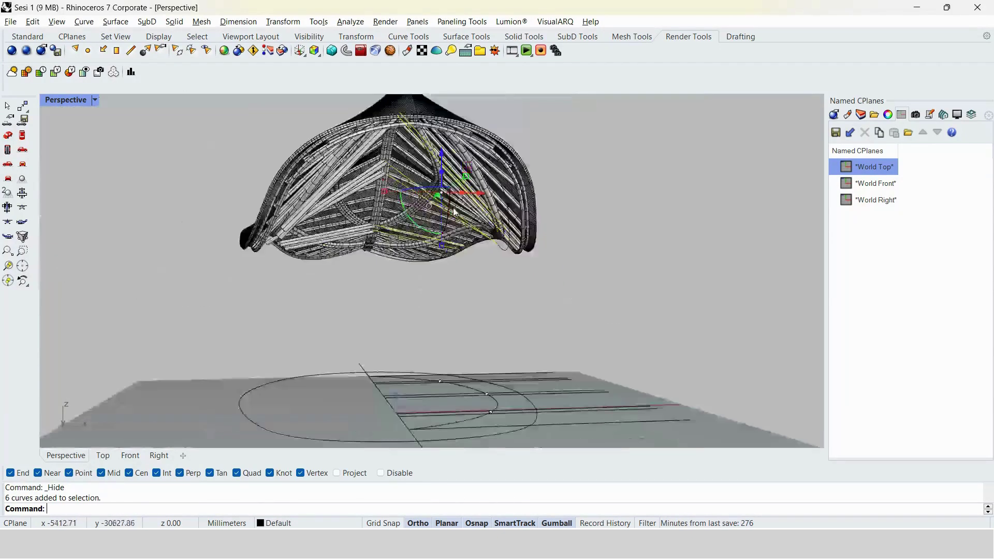
{"action": "right_click_drag", "start_coordinate": [420, 238], "coordinate": [438, 229], "text": "shift"}
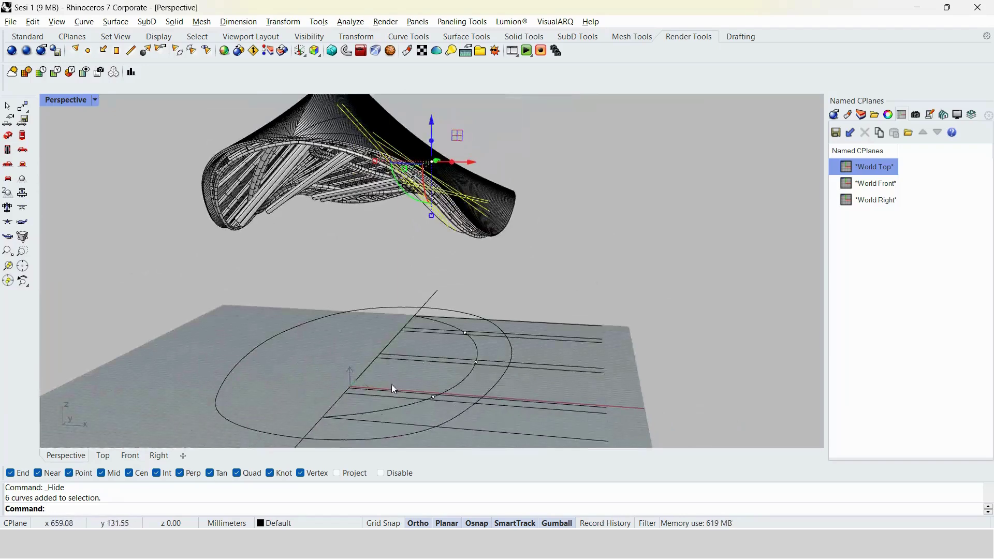
{"action": "key", "text": "Return"}
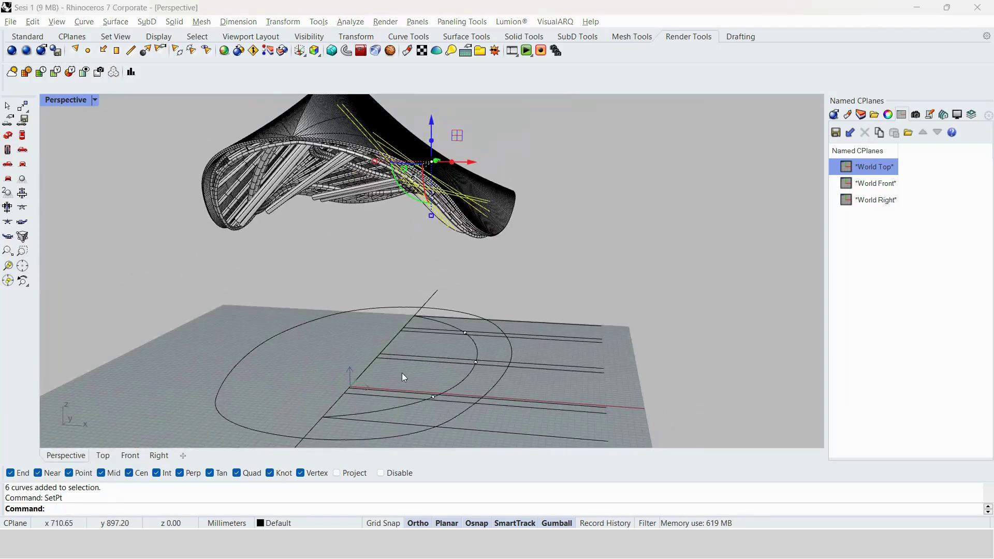
{"action": "left_click", "coordinate": [231, 311]}
{"action": "scroll", "coordinate": [389, 380], "scroll_direction": "down", "scroll_amount": 3}
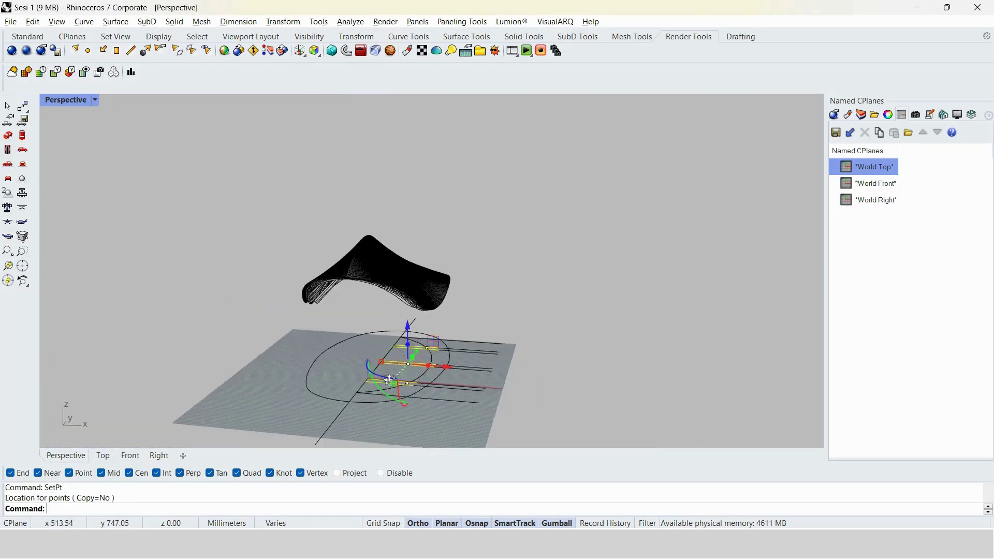
{"action": "scroll", "coordinate": [389, 380], "scroll_direction": "up", "scroll_amount": 3}
{"action": "key", "text": "Escape"}
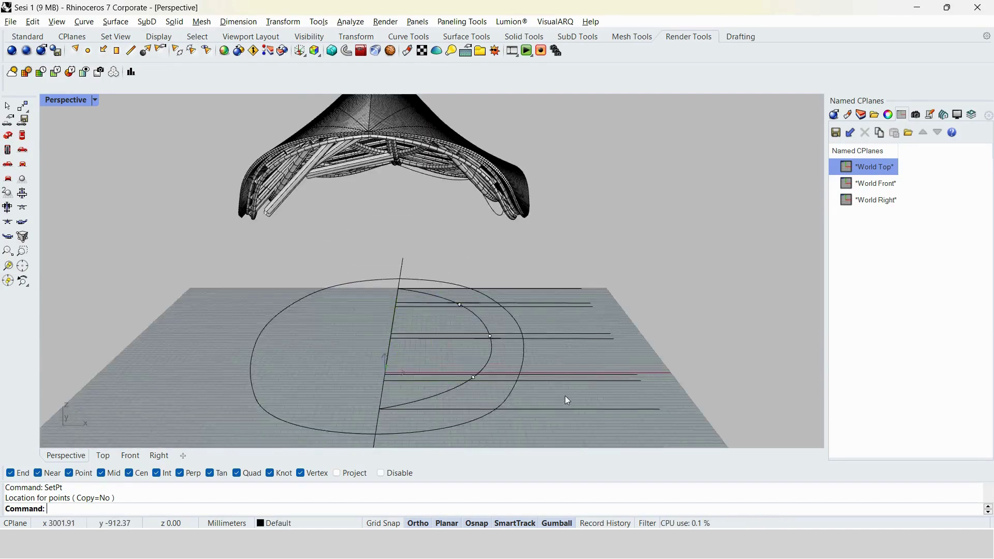
Delete the original long straight guide lines on the ground plane, keeping the six flattened curves.
{"action": "right_click_drag", "start_coordinate": [567, 400], "coordinate": [586, 409]}
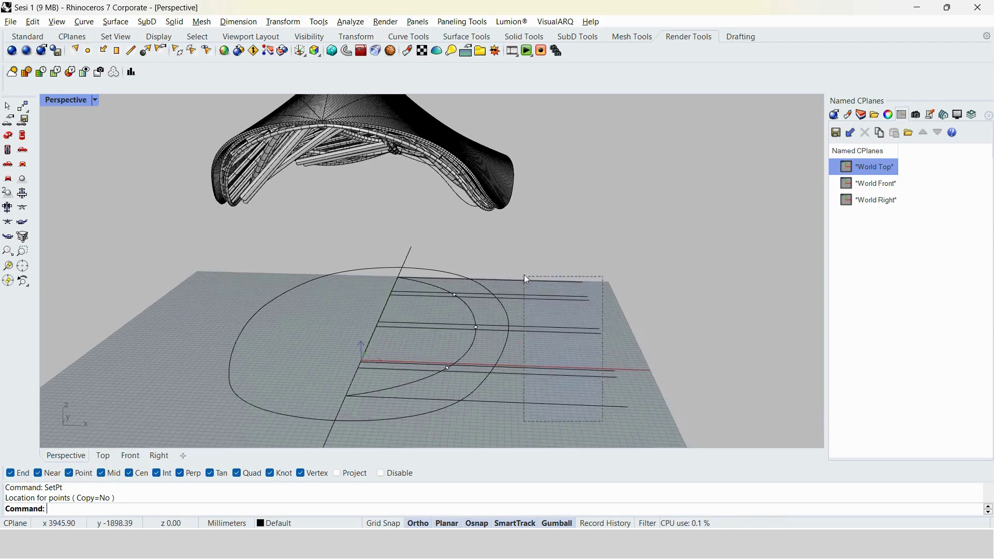
{"action": "left_click_drag", "start_coordinate": [525, 279], "coordinate": [524, 277]}
{"action": "key", "text": "Delete"}
Try to explode the six flattened curves on the ground plane.
{"action": "left_click_drag", "start_coordinate": [420, 340], "coordinate": [417, 329]}
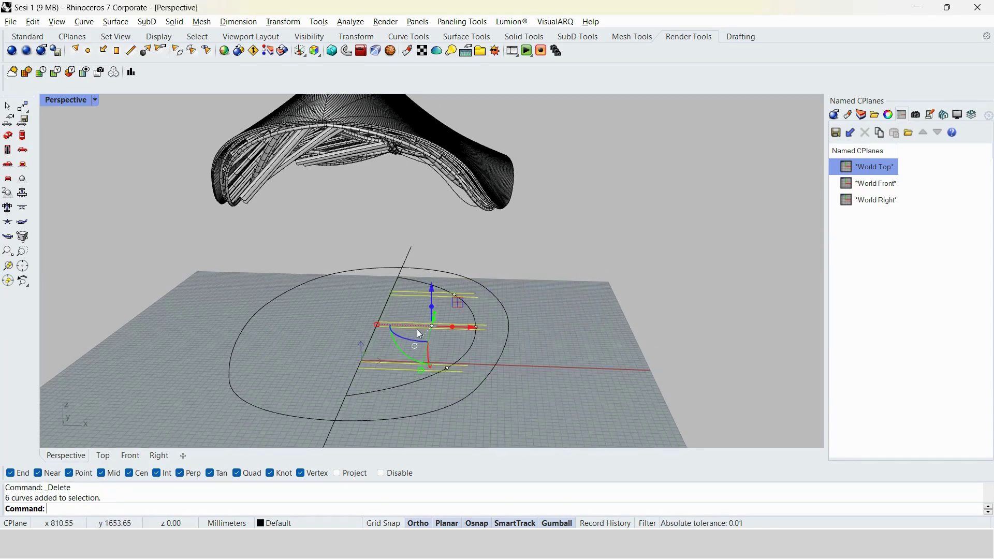
{"action": "right_click_drag", "start_coordinate": [417, 330], "coordinate": [476, 374]}
{"action": "key", "text": "Up"}
{"action": "type", "text": "Expl"}
{"action": "key", "text": "Return"}
{"action": "scroll", "coordinate": [466, 390], "scroll_direction": "up", "scroll_amount": 3}
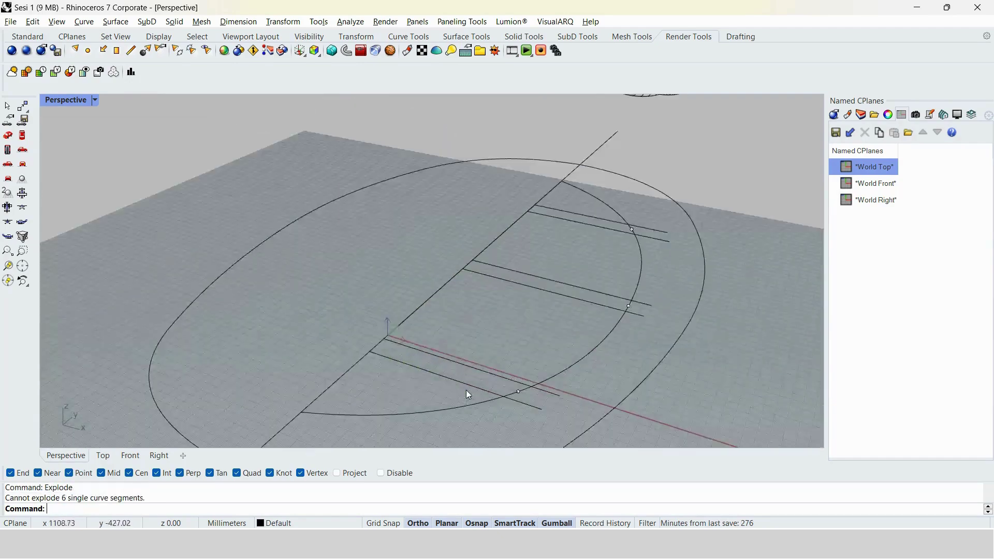
Ungroup the six flattened curves on the ground plane so that each one can be selected alone.
{"action": "left_click", "coordinate": [456, 382]}
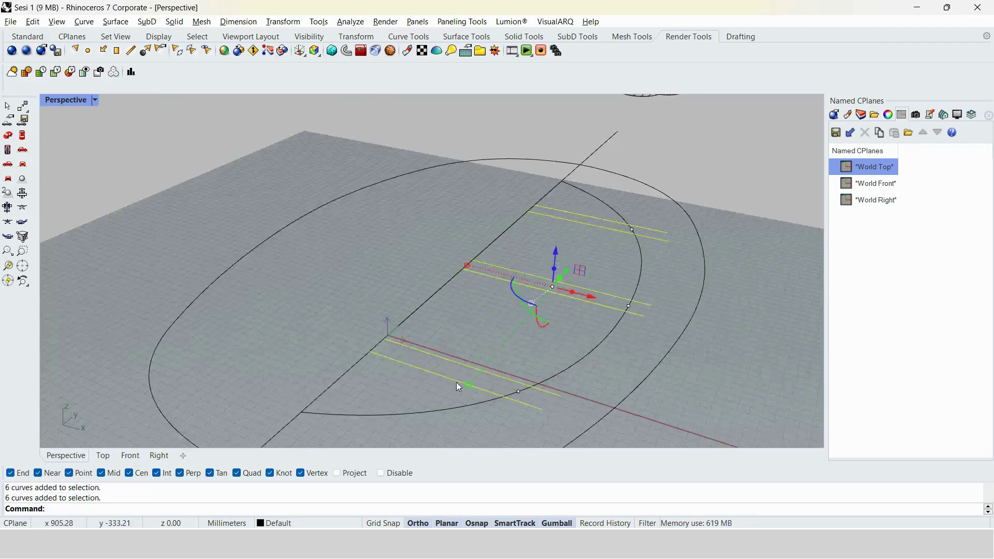
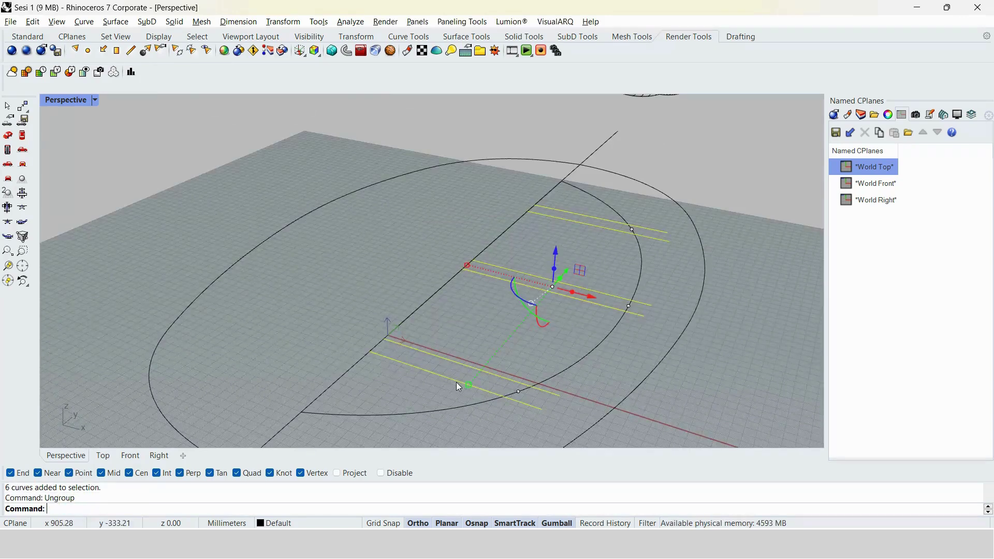
{"action": "key", "text": "Escape"}
{"action": "left_click", "coordinate": [456, 383]}
{"action": "key", "text": "Escape"}
{"action": "left_click", "coordinate": [463, 366]}
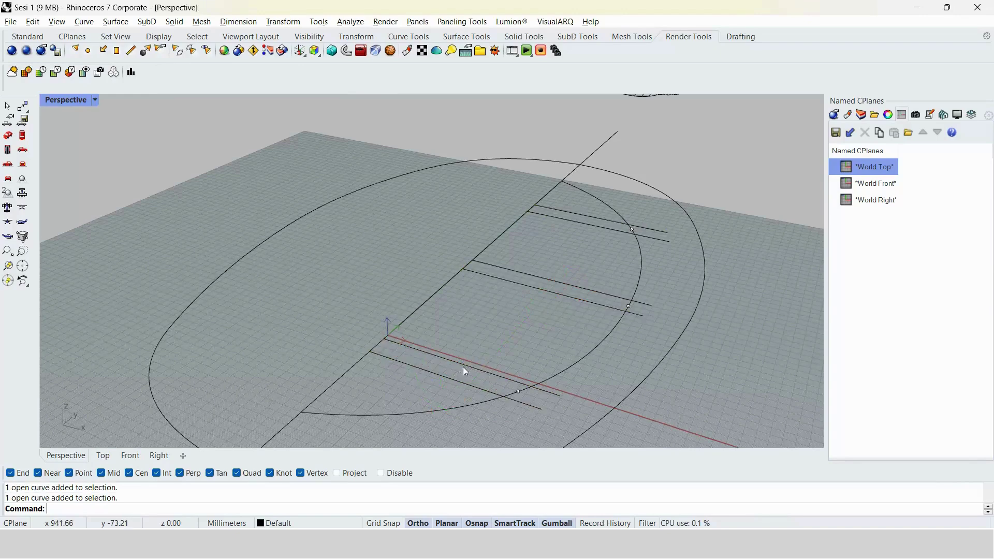
Offset the outer line of the pair nearest the origin by 60 mm, towards the inside of the pair.
{"action": "type", "text": "Offset"}
{"action": "key", "text": "Return"}
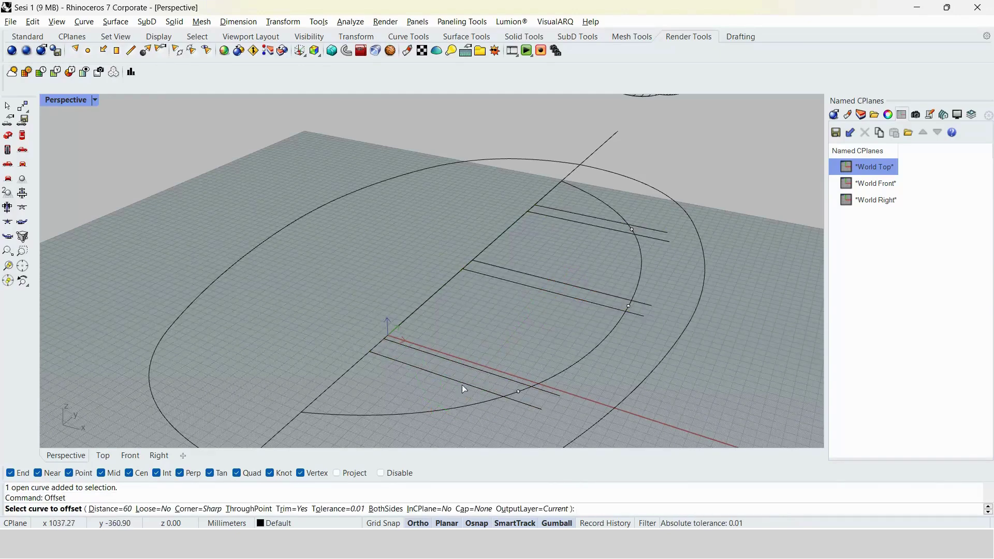
{"action": "left_click", "coordinate": [462, 383]}
{"action": "type", "text": "d"}
{"action": "key", "text": "Return"}
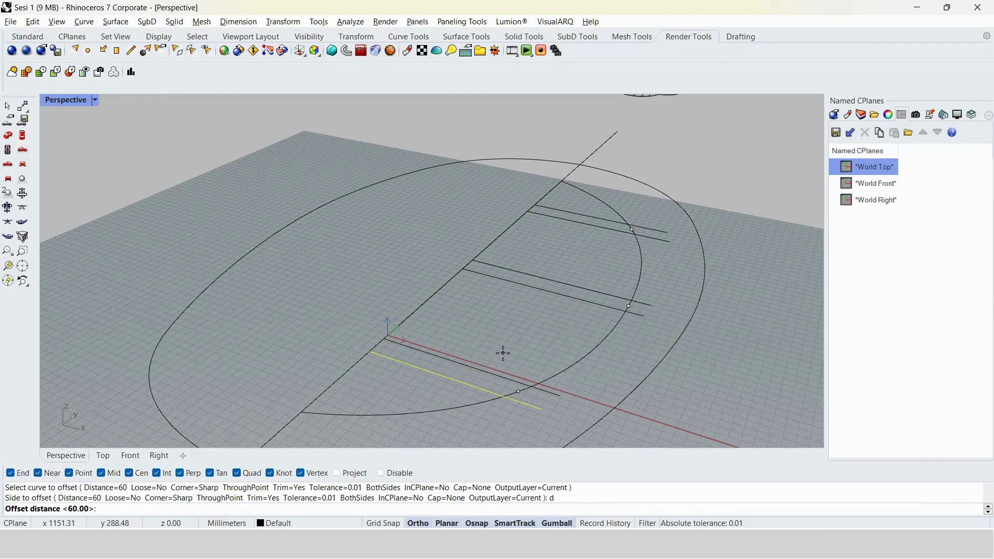
{"action": "key", "text": "Return"}
{"action": "left_click", "coordinate": [505, 383]}
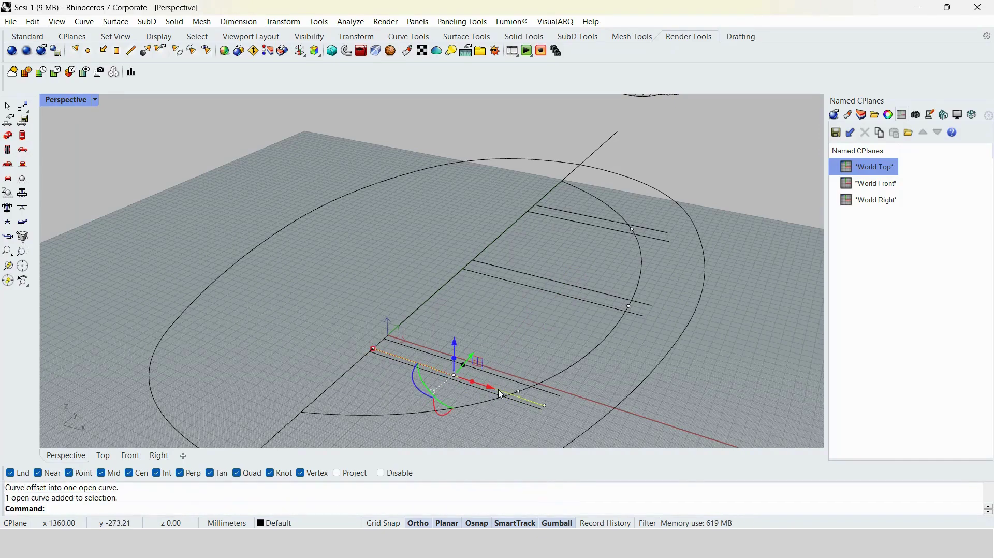
Move the offset line from its outer end onto the point marked on the inner curve.
{"action": "type", "text": "Move"}
{"action": "key", "text": "Return"}
{"action": "scroll", "coordinate": [498, 389], "scroll_direction": "up", "scroll_amount": 4}
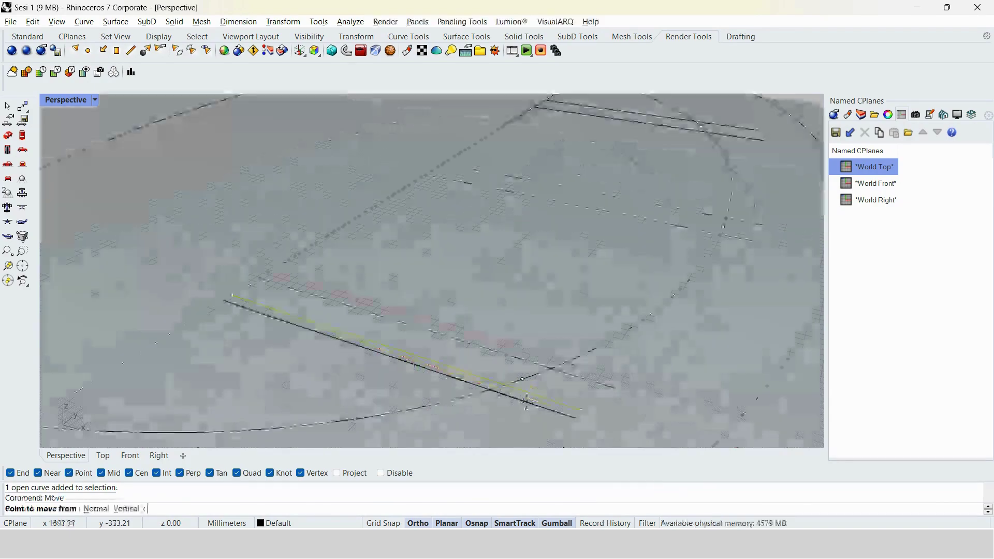
{"action": "left_click", "coordinate": [569, 404]}
{"action": "left_click", "coordinate": [522, 379]}
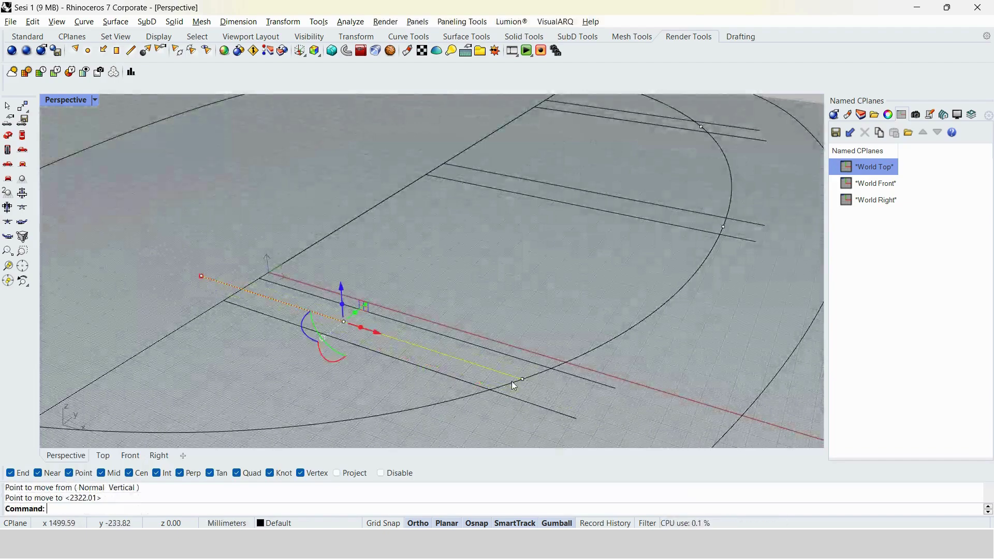
Show all hidden objects and hide the smooth roof surface covering the beams on the positive X half.
{"action": "scroll", "coordinate": [511, 381], "scroll_direction": "down", "scroll_amount": 5}
{"action": "left_click", "coordinate": [482, 352]}
{"action": "scroll", "coordinate": [482, 352], "scroll_direction": "down", "scroll_amount": 3}
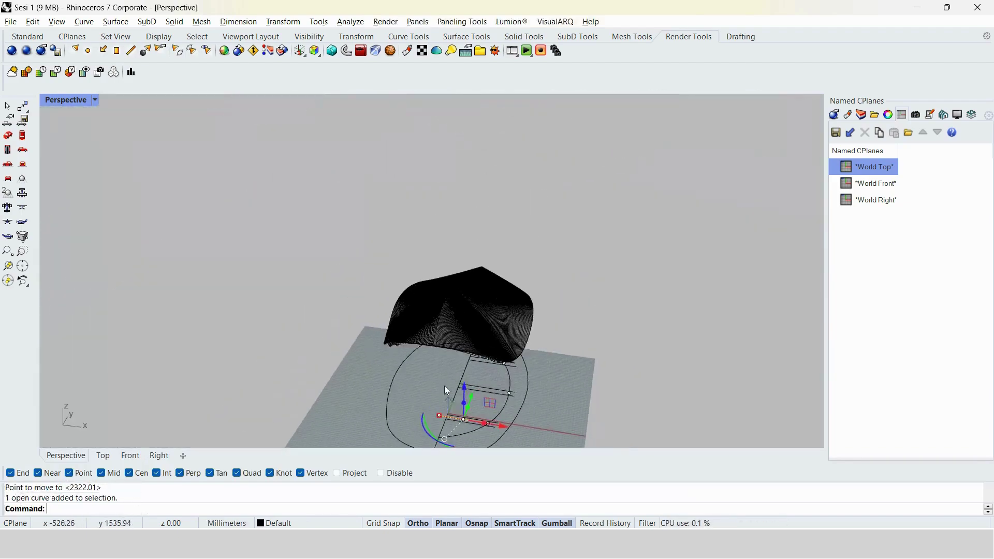
{"action": "right_click_drag", "start_coordinate": [444, 387], "coordinate": [439, 171]}
{"action": "scroll", "coordinate": [438, 161], "scroll_direction": "up", "scroll_amount": 5}
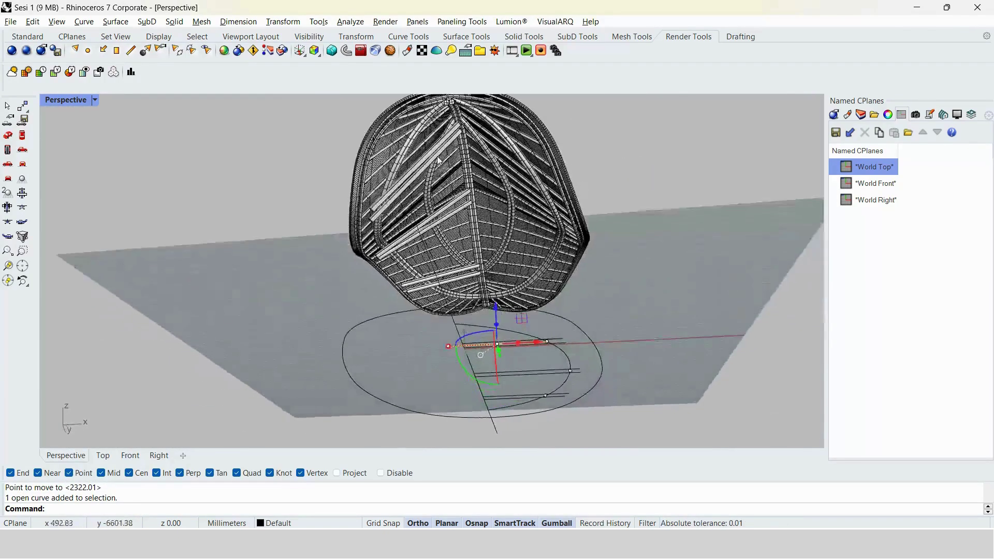
{"action": "scroll", "coordinate": [439, 160], "scroll_direction": "up", "scroll_amount": 5}
{"action": "type", "text": "Show"}
{"action": "key", "text": "Return"}
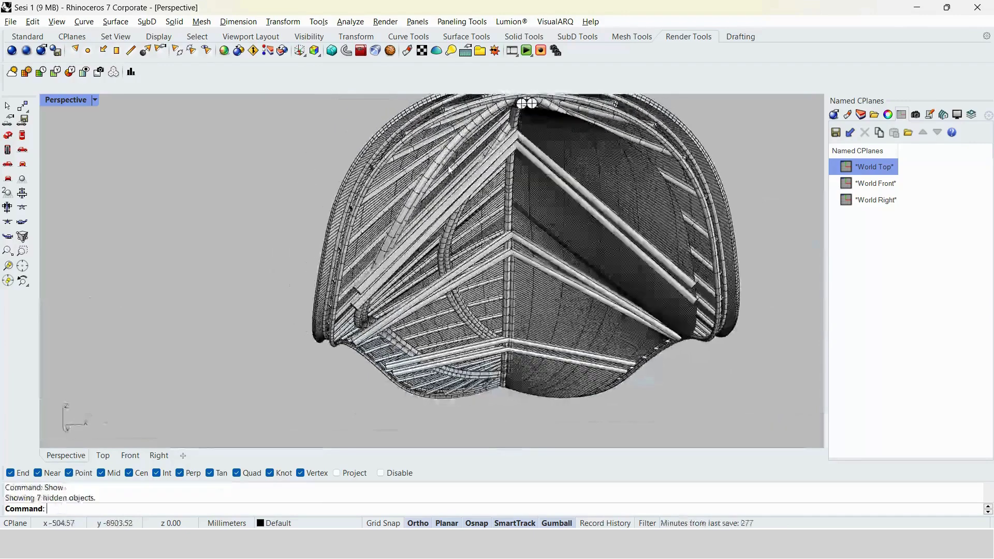
{"action": "left_click", "coordinate": [624, 178]}
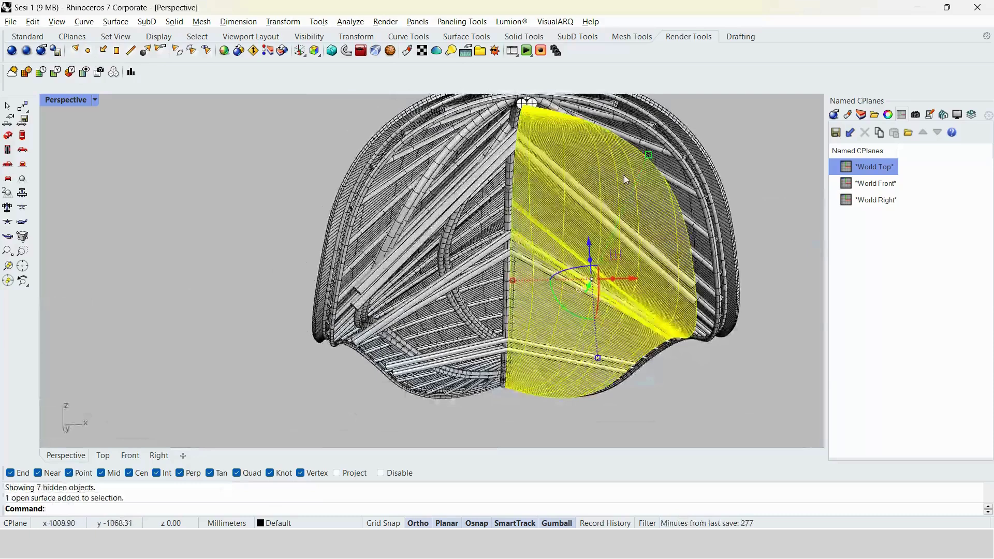
{"action": "key", "text": "ctrl+h"}
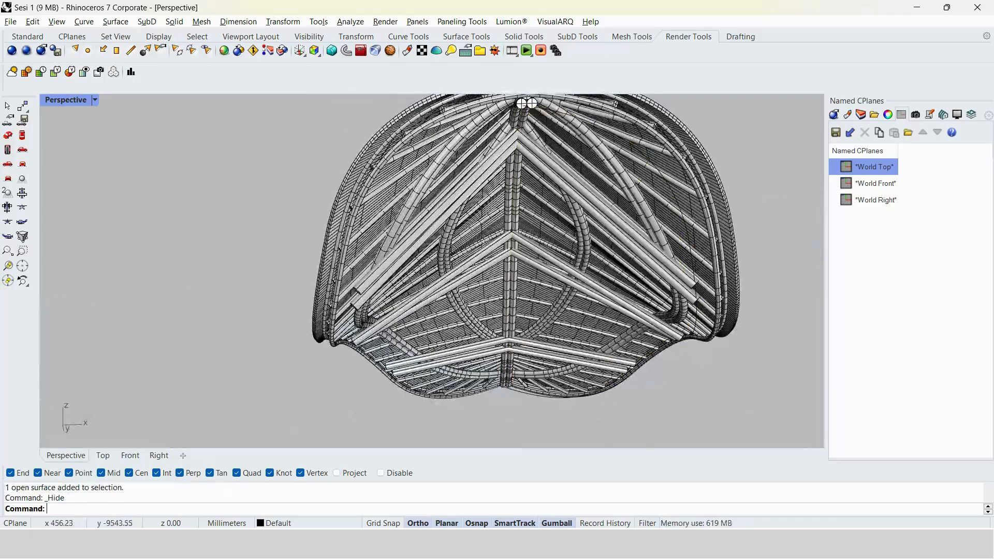
Lift the moved line a short distance above the ground plane.
{"action": "scroll", "coordinate": [272, 412], "scroll_direction": "down", "scroll_amount": 5}
{"action": "mouse_move", "coordinate": [273, 412]}
{"action": "right_mouse_down"}
{"action": "mouse_move", "coordinate": [378, 322]}
{"action": "mouse_move", "coordinate": [435, 374]}
{"action": "mouse_move", "coordinate": [417, 373]}
{"action": "mouse_move", "coordinate": [395, 391]}
{"action": "mouse_move", "coordinate": [425, 309]}
{"action": "right_mouse_up"}
{"action": "left_click", "coordinate": [396, 391]}
{"action": "mouse_move", "coordinate": [426, 298]}
{"action": "left_mouse_down"}
{"action": "mouse_move", "coordinate": [428, 151]}
{"action": "mouse_move", "coordinate": [434, 293]}
{"action": "left_mouse_up"}
{"action": "right_click_drag", "start_coordinate": [434, 293], "coordinate": [420, 334]}
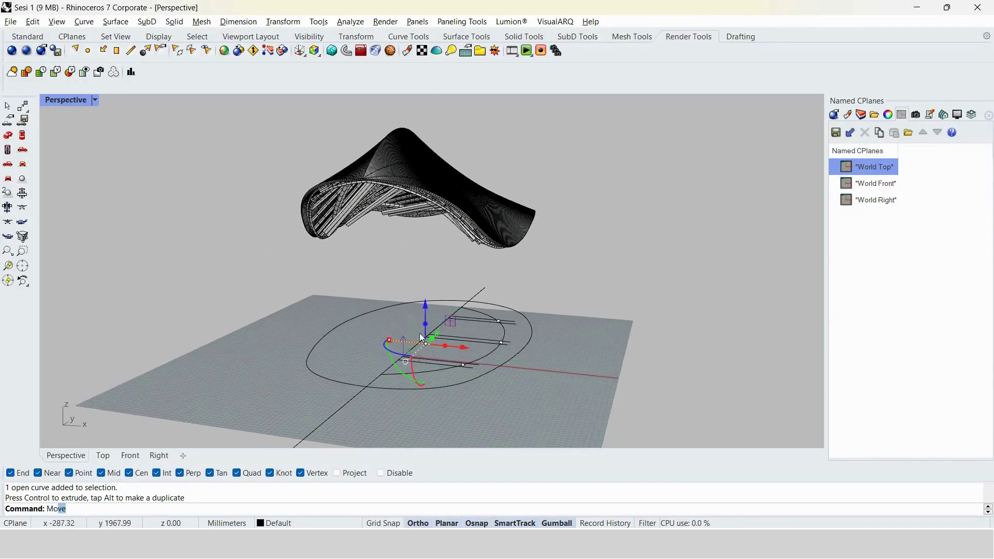
Move the lifted line vertically into the roof structure, to a height of about 3890 mm.
{"action": "type", "text": "move"}
{"action": "key", "text": "Return"}
{"action": "scroll", "coordinate": [454, 366], "scroll_direction": "up", "scroll_amount": 2}
{"action": "type", "text": "v"}
{"action": "key", "text": "Return"}
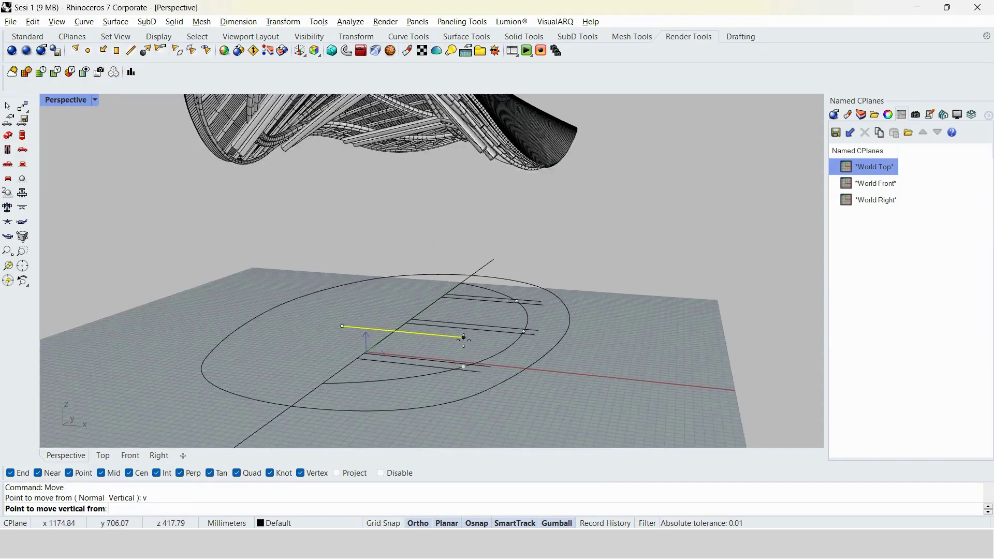
{"action": "left_click", "coordinate": [464, 366]}
{"action": "right_click_drag", "start_coordinate": [463, 366], "coordinate": [554, 243]}
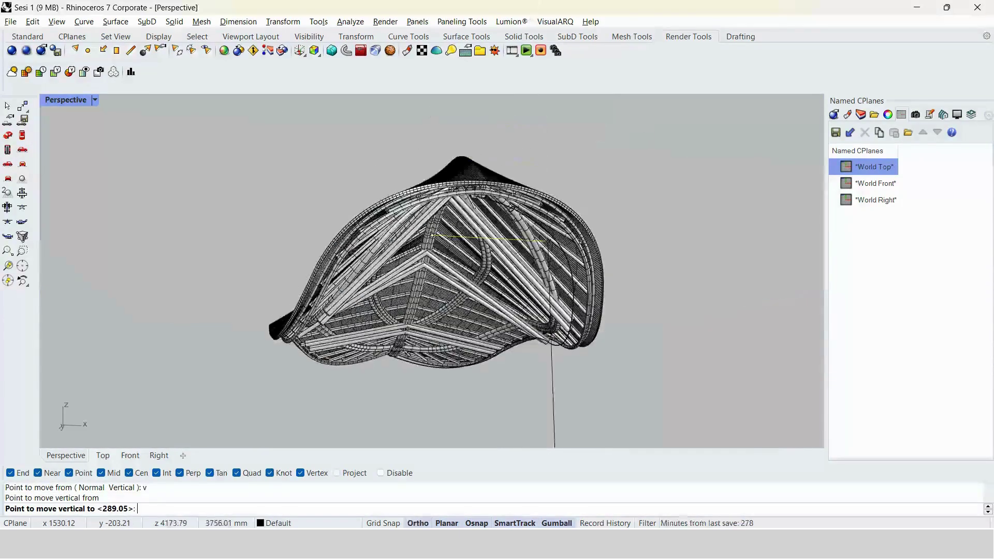
{"action": "scroll", "coordinate": [516, 212], "scroll_direction": "up", "scroll_amount": 5}
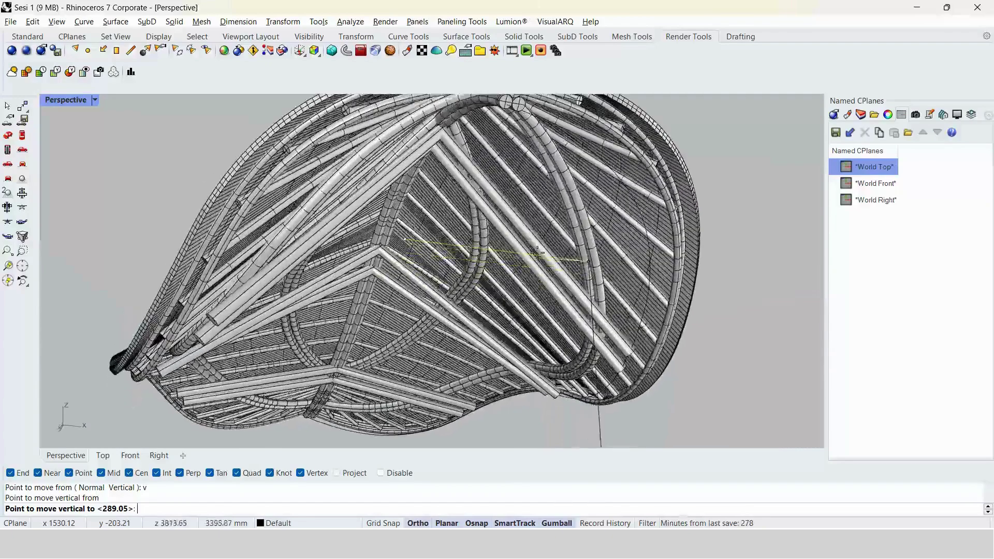
{"action": "left_click", "coordinate": [536, 241]}
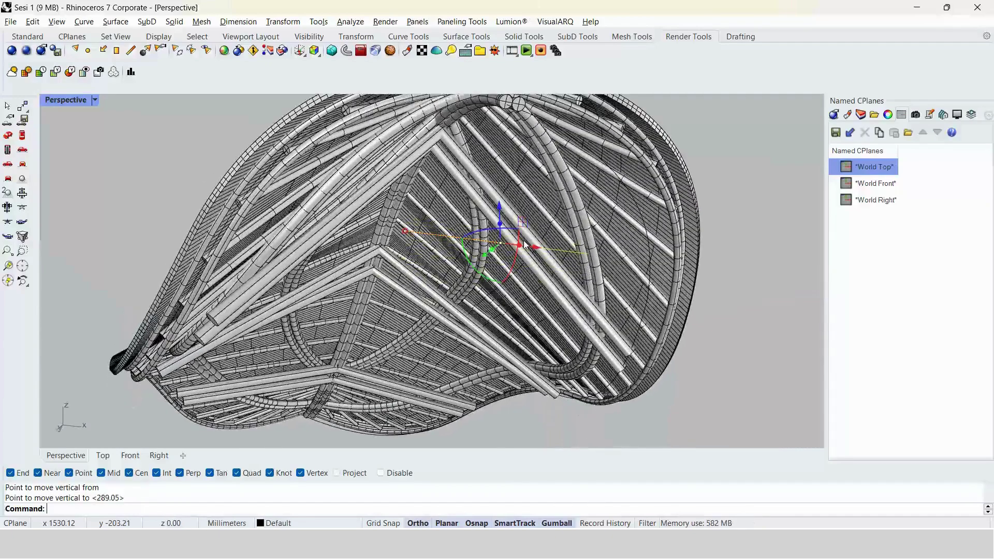
Remove the line's inner overhang of about 280 mm with Break, ending it at the roof's centre plane.
{"action": "right_click_drag", "start_coordinate": [536, 241], "coordinate": [388, 243]}
{"action": "scroll", "coordinate": [427, 244], "scroll_direction": "up", "scroll_amount": 5}
{"action": "scroll", "coordinate": [428, 244], "scroll_direction": "up", "scroll_amount": 4}
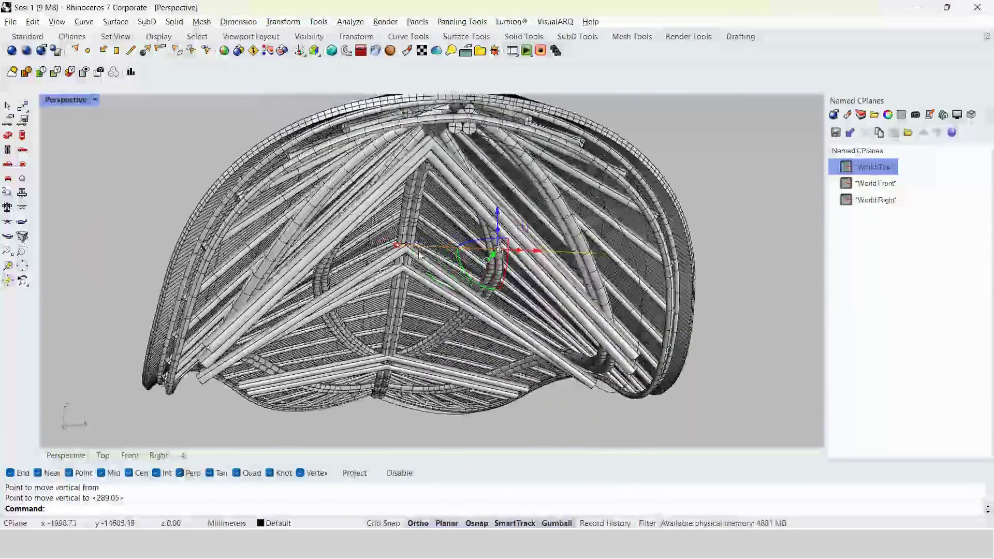
{"action": "type", "text": "Break"}
{"action": "key", "text": "Return"}
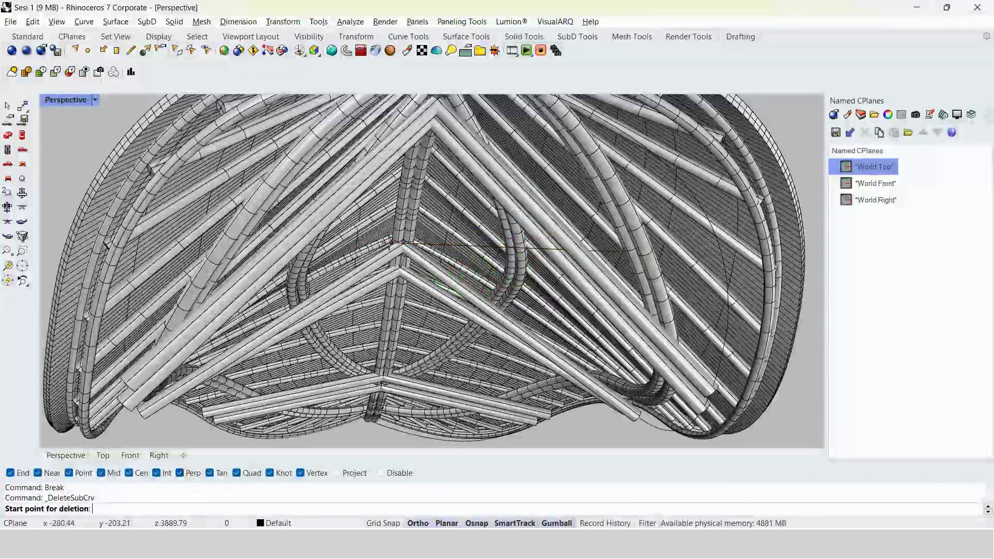
{"action": "left_click", "coordinate": [391, 242]}
{"action": "scroll", "coordinate": [422, 242], "scroll_direction": "down", "scroll_amount": 5}
{"action": "mouse_move", "coordinate": [409, 243]}
{"action": "right_mouse_down"}
{"action": "mouse_move", "coordinate": [414, 223]}
{"action": "mouse_move", "coordinate": [423, 232]}
{"action": "right_mouse_up"}
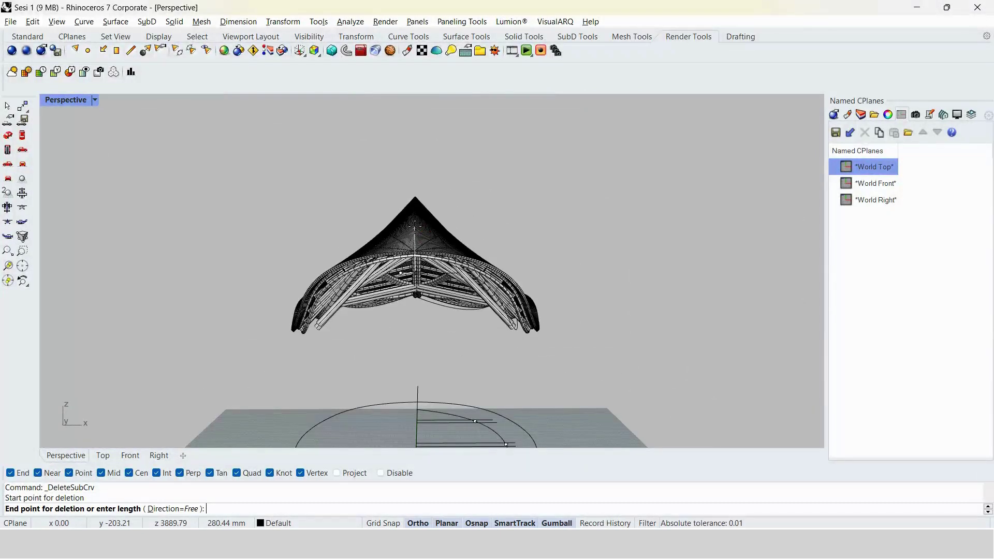
{"action": "key", "text": "Escape"}
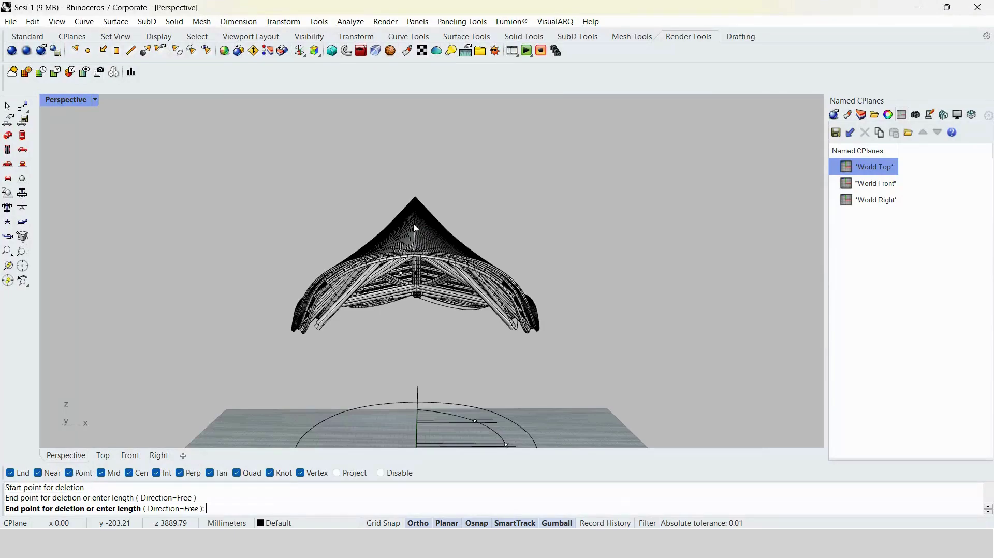
Remove about 440 mm from the line's outer end with Break, ending it just past the paired sloping pipes.
{"action": "right_click_drag", "start_coordinate": [423, 232], "coordinate": [453, 244]}
{"action": "scroll", "coordinate": [458, 248], "scroll_direction": "up", "scroll_amount": 3}
{"action": "right_click", "coordinate": [458, 248]}
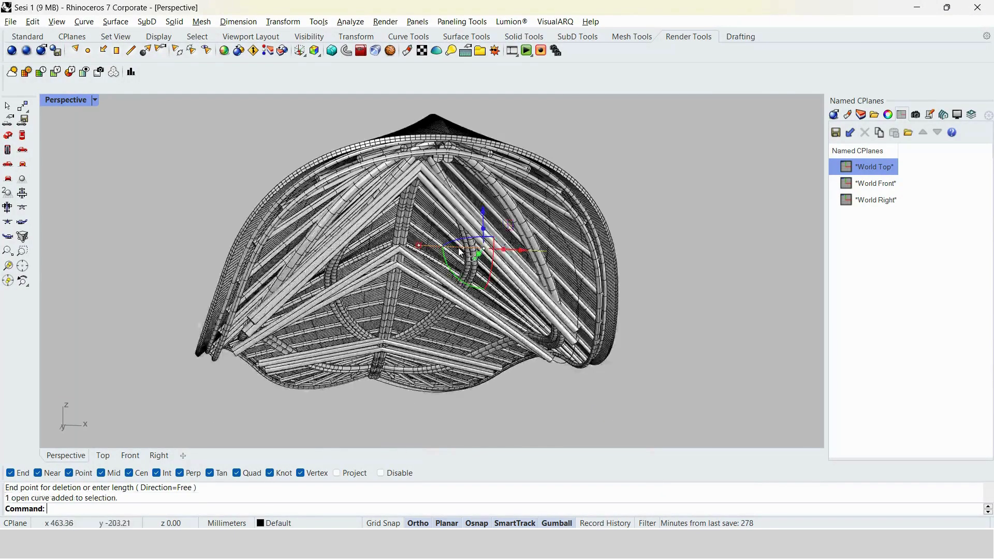
{"action": "scroll", "coordinate": [543, 250], "scroll_direction": "up", "scroll_amount": 5}
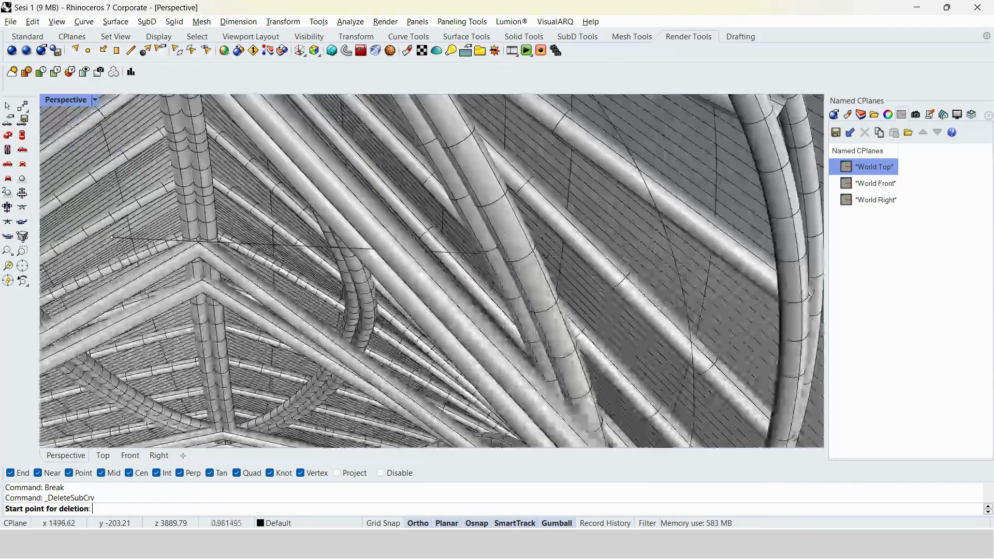
{"action": "left_click", "coordinate": [556, 257]}
{"action": "scroll", "coordinate": [448, 252], "scroll_direction": "down", "scroll_amount": 3}
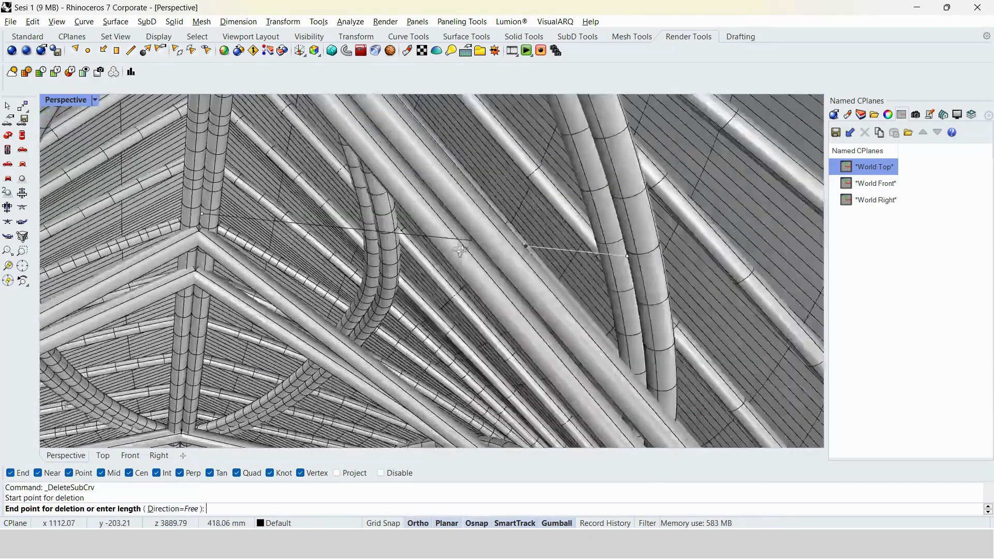
{"action": "scroll", "coordinate": [435, 262], "scroll_direction": "up", "scroll_amount": 3}
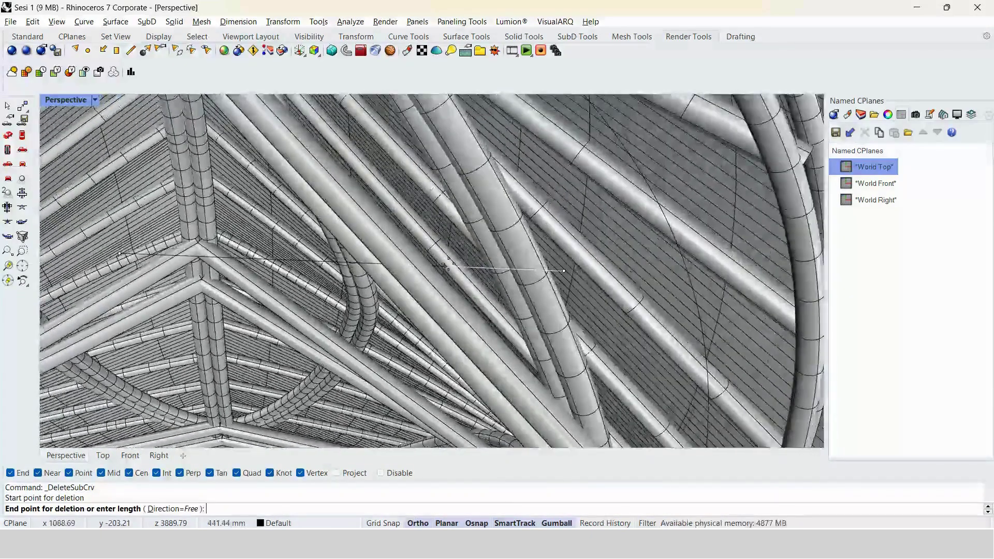
{"action": "left_click", "coordinate": [379, 265]}
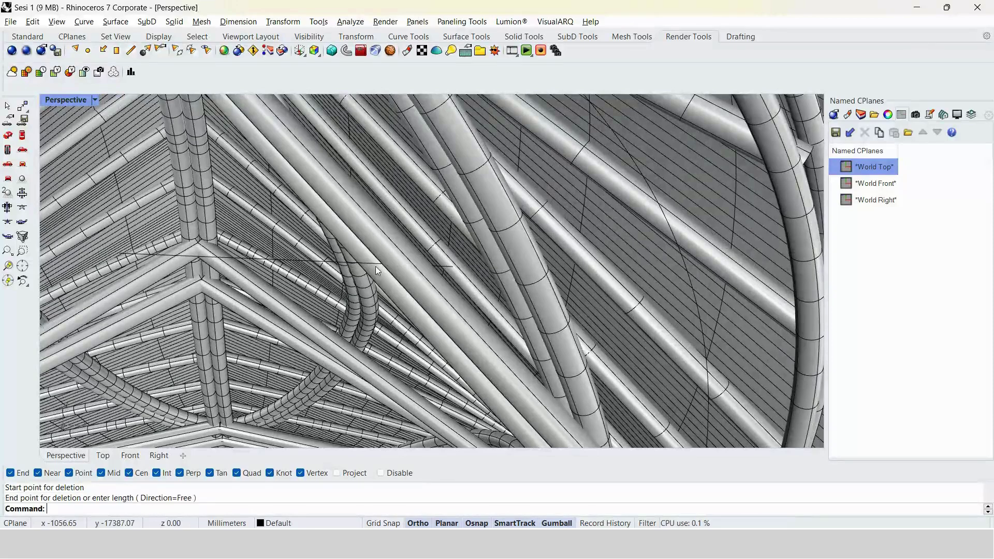
Mirror the shortened horizontal line across the roof's centre plane, keeping the original.
{"action": "key", "text": "ctrl+a"}
{"action": "scroll", "coordinate": [300, 249], "scroll_direction": "down", "scroll_amount": 6}
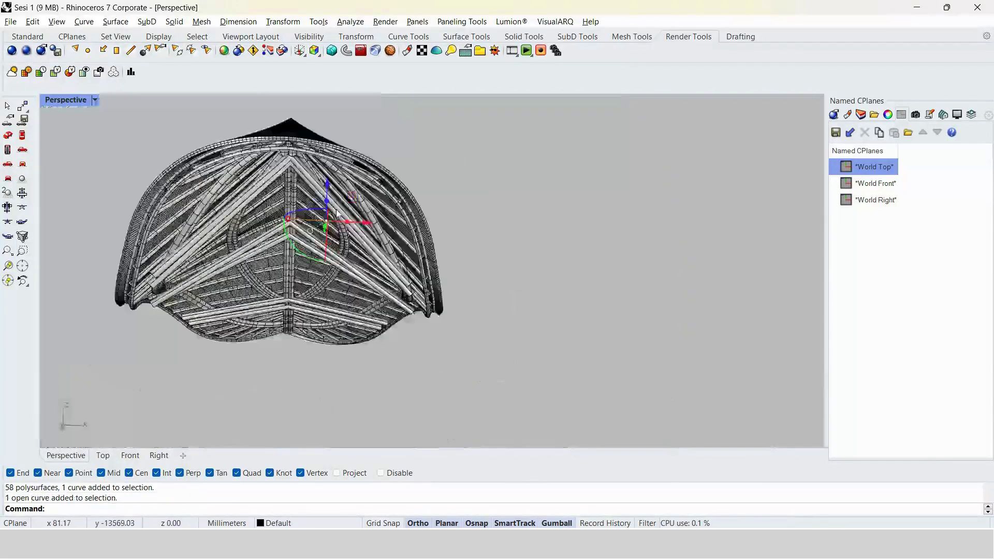
{"action": "key", "text": "Return"}
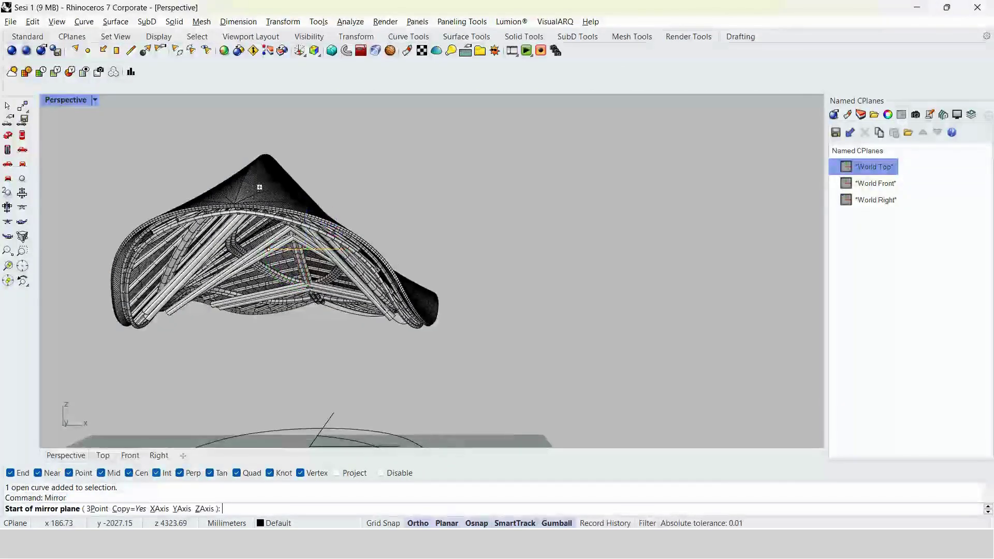
{"action": "left_click", "coordinate": [241, 187]}
{"action": "left_click", "coordinate": [250, 140]}
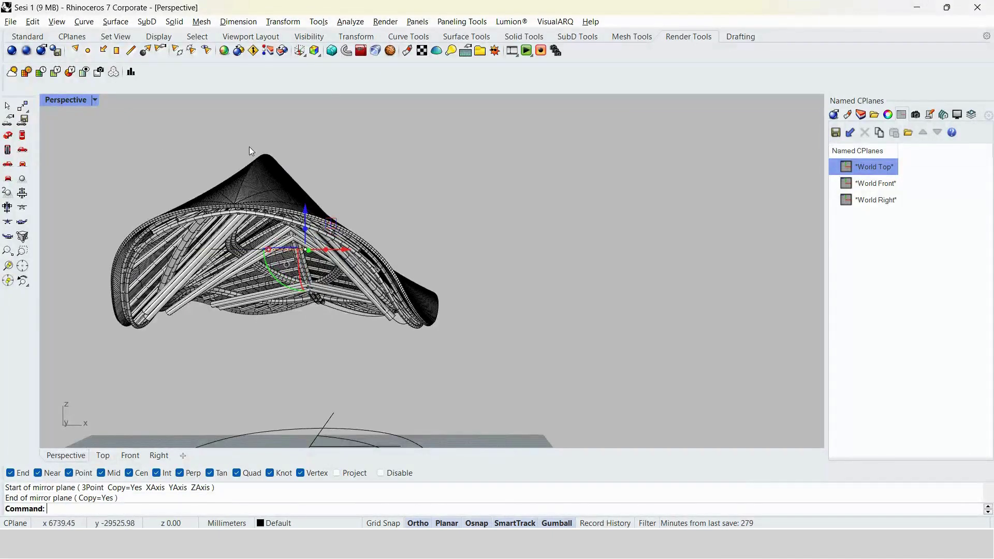
Pipe the horizontal tie line spanning the opposing rafters with a 140 mm diameter.
{"action": "scroll", "coordinate": [241, 223], "scroll_direction": "up", "scroll_amount": 5}
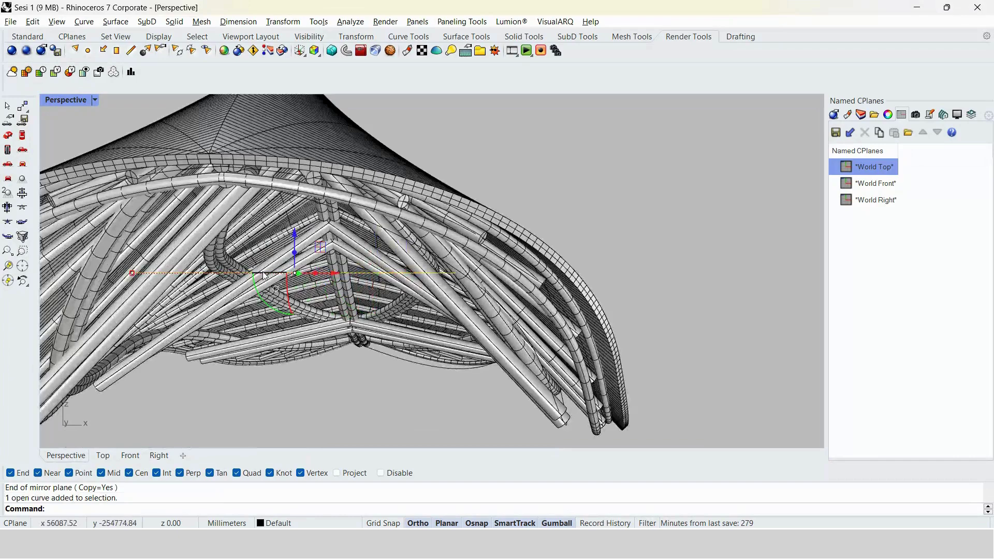
{"action": "key", "text": "Return"}
{"action": "right_click_drag", "start_coordinate": [36, 264], "coordinate": [111, 263], "text": "shift"}
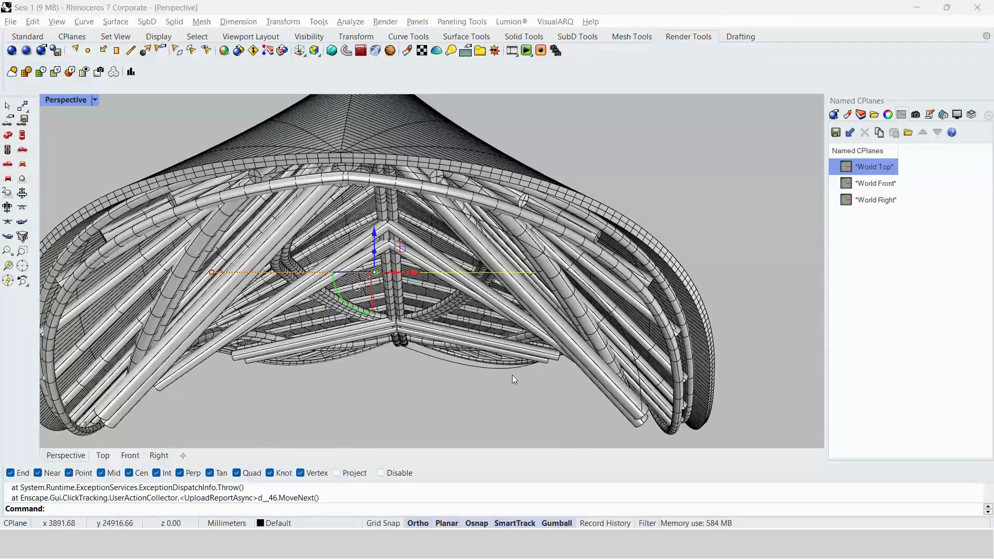
{"action": "right_click_drag", "start_coordinate": [511, 375], "coordinate": [496, 346]}
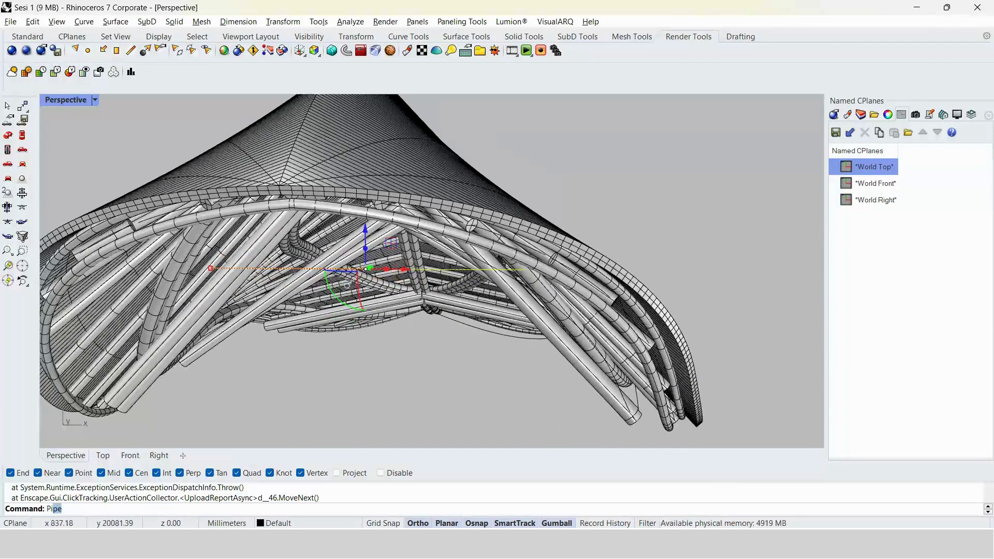
{"action": "type", "text": "Pi"}
{"action": "key", "text": "Return"}
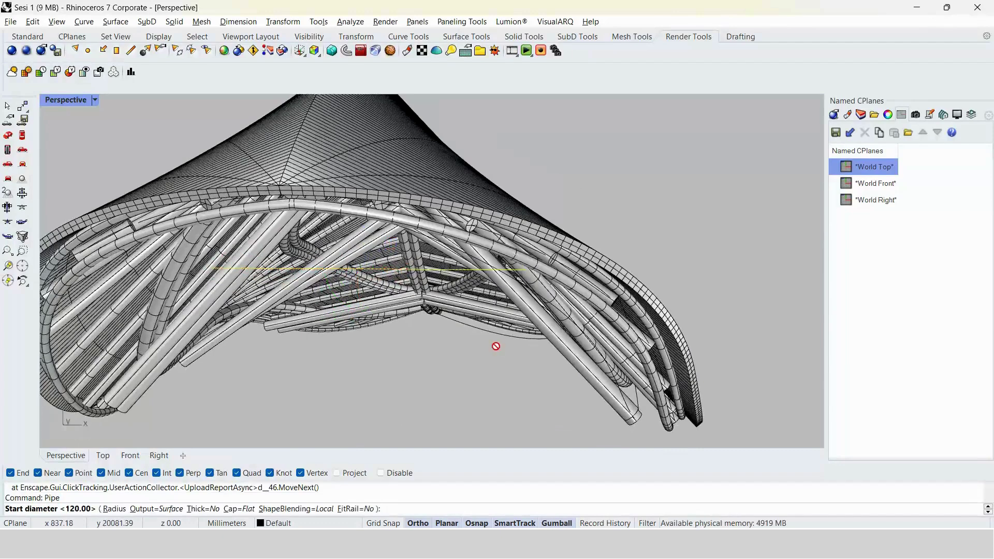
{"action": "right_click_drag", "start_coordinate": [496, 346], "coordinate": [290, 233]}
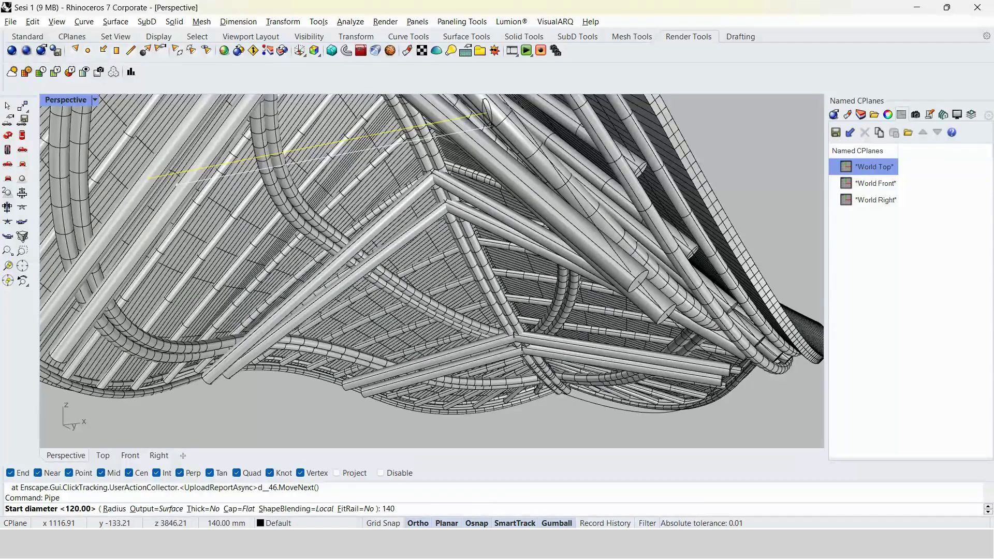
{"action": "key", "text": "Return"}
{"action": "key", "text": "Return"}
{"action": "key", "text": "Return"}
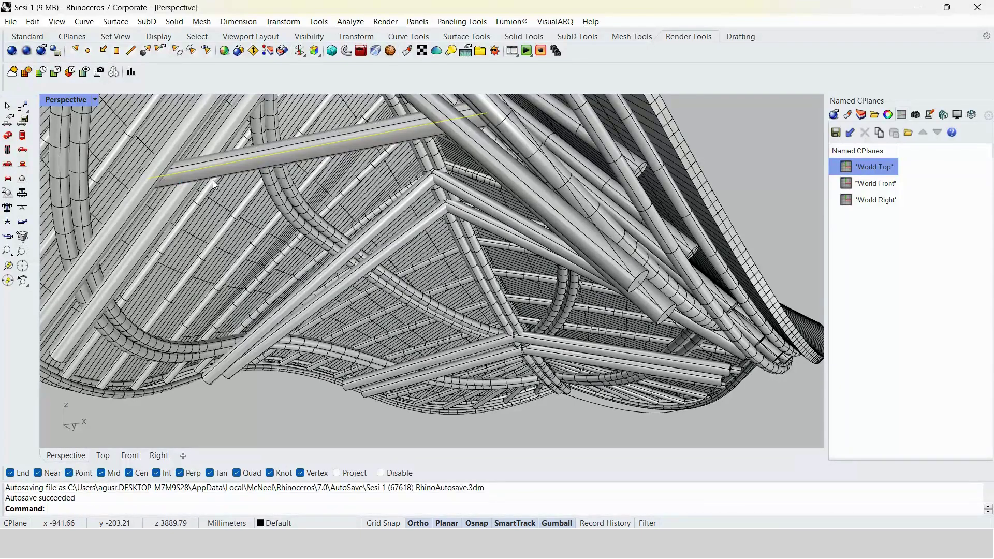
Move the piped tie vertically upward so it crosses the front rafters higher in the roof.
{"action": "scroll", "coordinate": [212, 180], "scroll_direction": "down", "scroll_amount": 12}
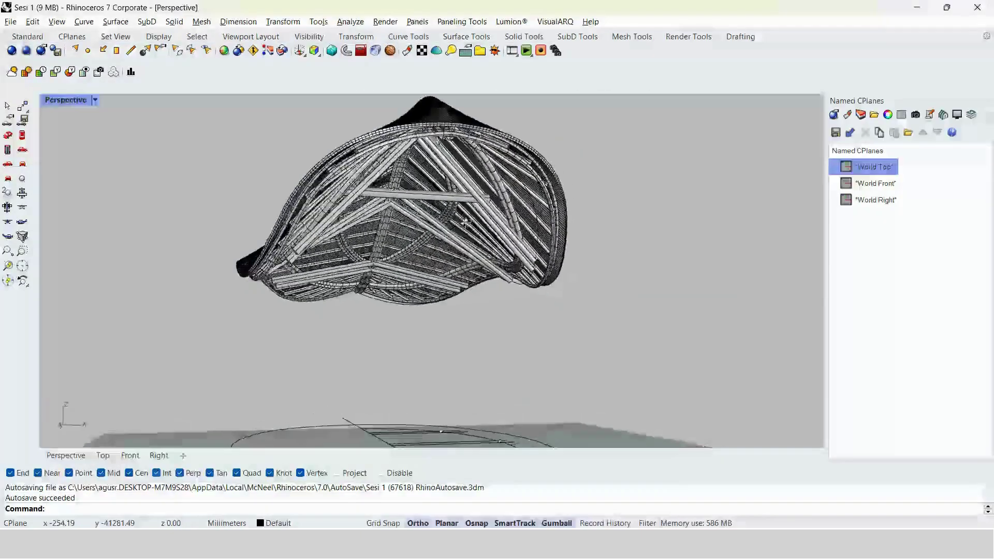
{"action": "right_click_drag", "start_coordinate": [465, 223], "coordinate": [316, 217]}
{"action": "scroll", "coordinate": [404, 202], "scroll_direction": "up", "scroll_amount": 3}
{"action": "left_click", "coordinate": [405, 202]}
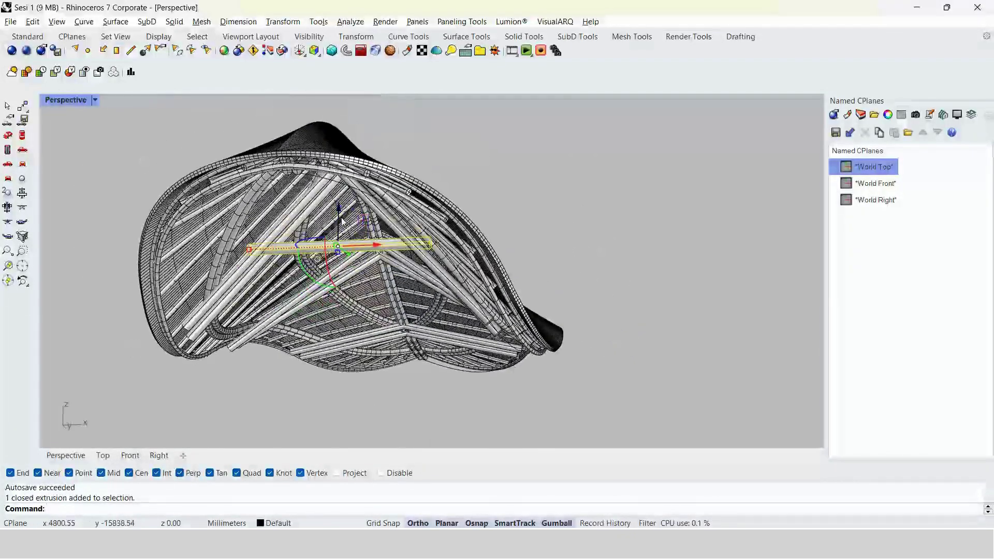
{"action": "left_click_drag", "start_coordinate": [342, 207], "coordinate": [344, 190]}
{"action": "key", "text": "ctrl+z"}
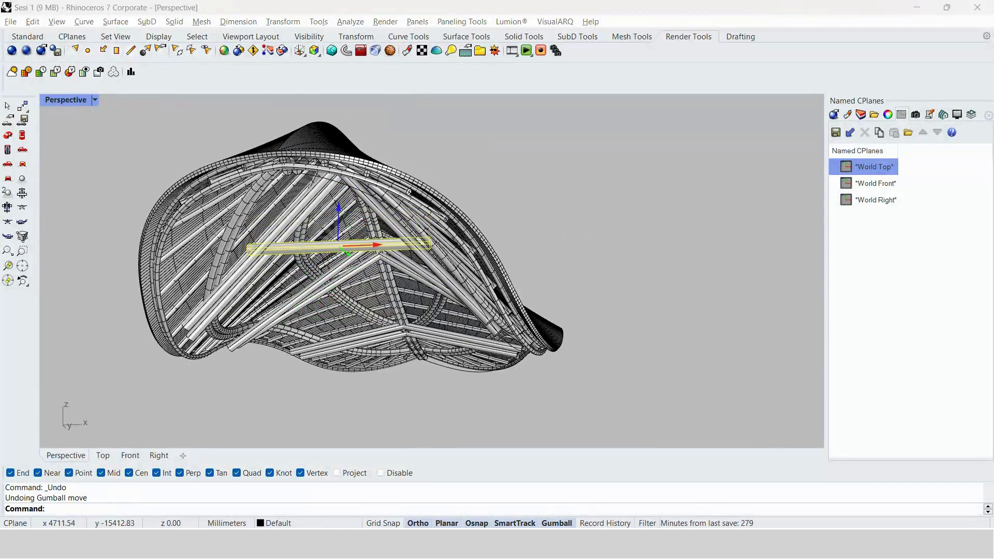
{"action": "left_click", "coordinate": [336, 213]}
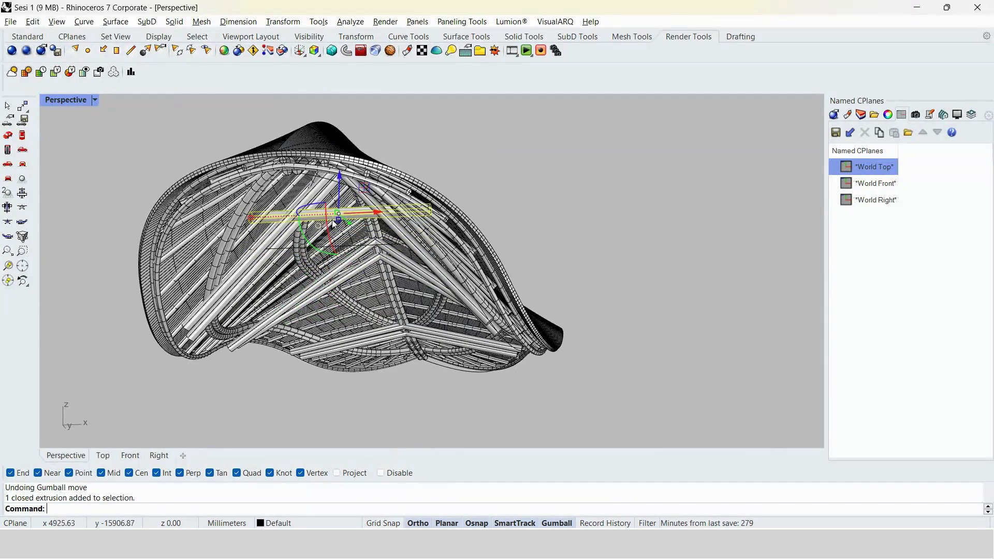
{"action": "right_click_drag", "start_coordinate": [334, 223], "coordinate": [357, 227]}
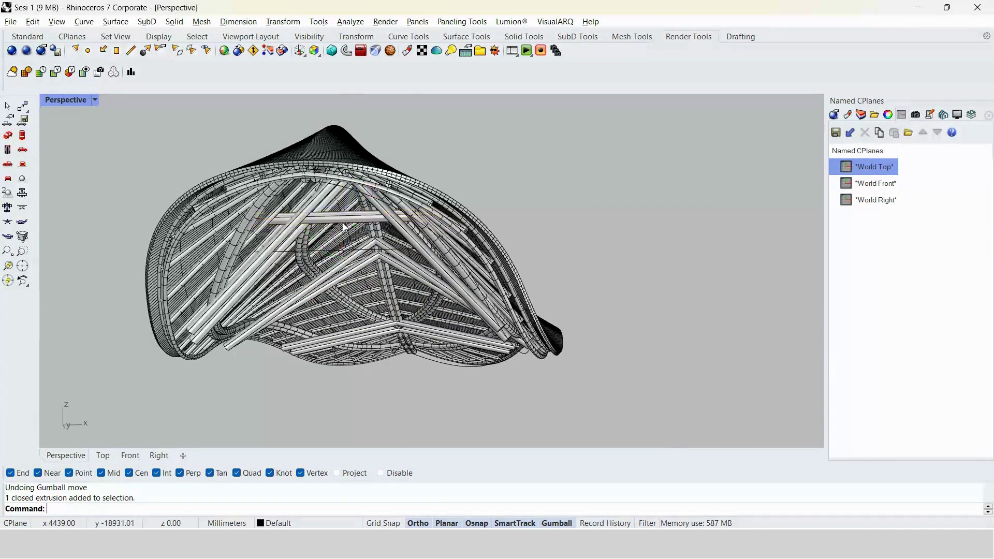
Copy the raised tie pipe along the roof's length to another pair of sloping rafters.
{"action": "scroll", "coordinate": [373, 233], "scroll_direction": "up", "scroll_amount": 5}
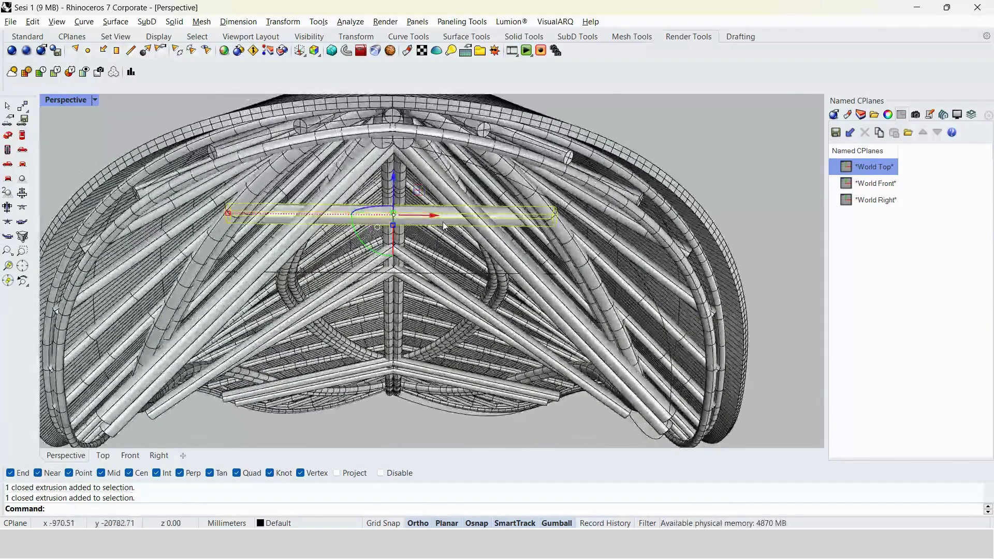
{"action": "right_click_drag", "start_coordinate": [442, 221], "coordinate": [467, 230]}
{"action": "left_click_drag", "start_coordinate": [482, 231], "coordinate": [431, 242]}
{"action": "right_click_drag", "start_coordinate": [430, 242], "coordinate": [482, 305]}
Shorten the tie copy by moving the end face that protrudes through the roof skin inward along the pipe.
{"action": "left_click", "coordinate": [291, 253]}
{"action": "scroll", "coordinate": [294, 254], "scroll_direction": "up", "scroll_amount": 7}
{"action": "scroll", "coordinate": [331, 274], "scroll_direction": "up", "scroll_amount": 3}
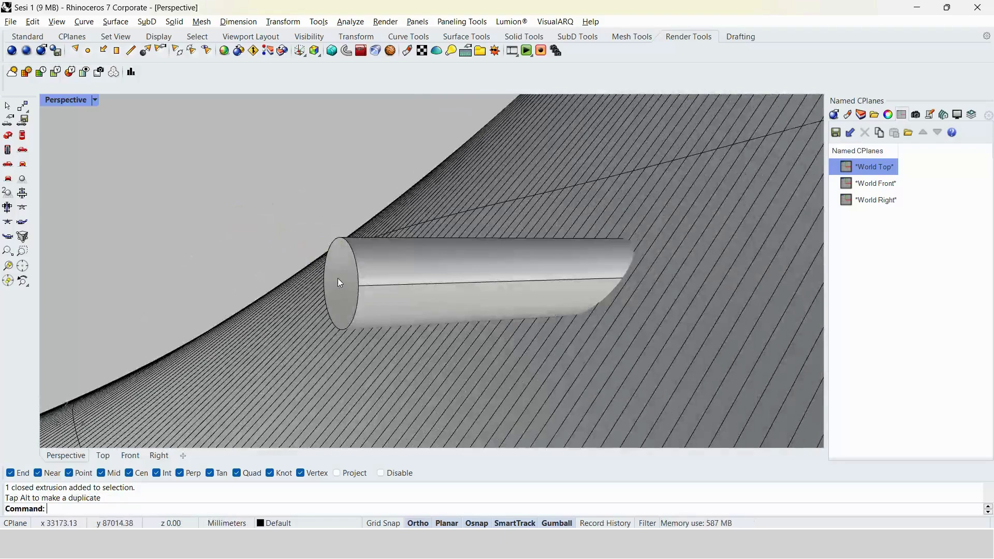
{"action": "right_click_drag", "start_coordinate": [340, 279], "coordinate": [367, 274]}
{"action": "left_click", "coordinate": [351, 274], "text": "ctrl+shift"}
{"action": "scroll", "coordinate": [331, 266], "scroll_direction": "down", "scroll_amount": 6}
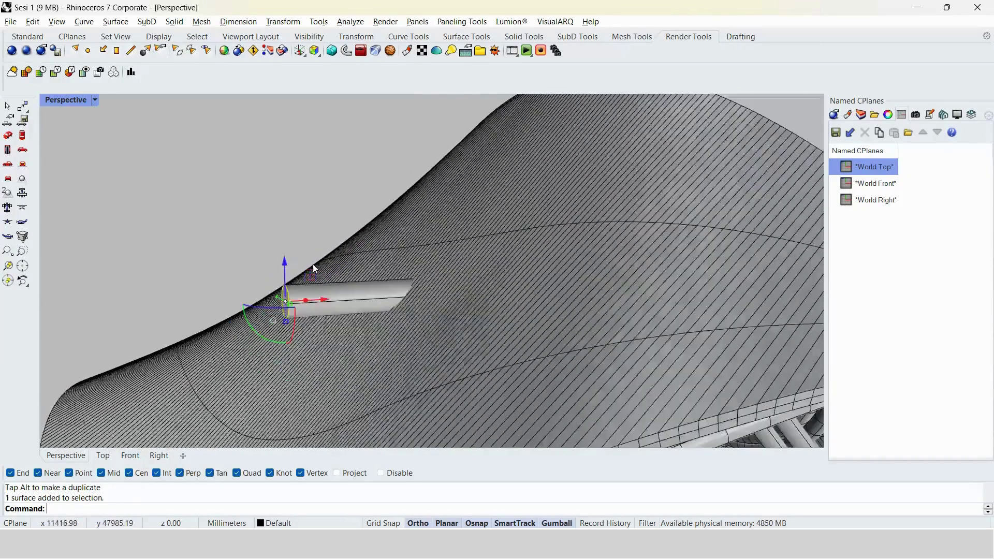
{"action": "scroll", "coordinate": [288, 247], "scroll_direction": "up", "scroll_amount": 3}
{"action": "left_click_drag", "start_coordinate": [288, 247], "coordinate": [391, 262]}
{"action": "right_click_drag", "start_coordinate": [391, 262], "coordinate": [370, 269]}
{"action": "left_click", "coordinate": [369, 267]}
{"action": "key", "text": "Delete"}
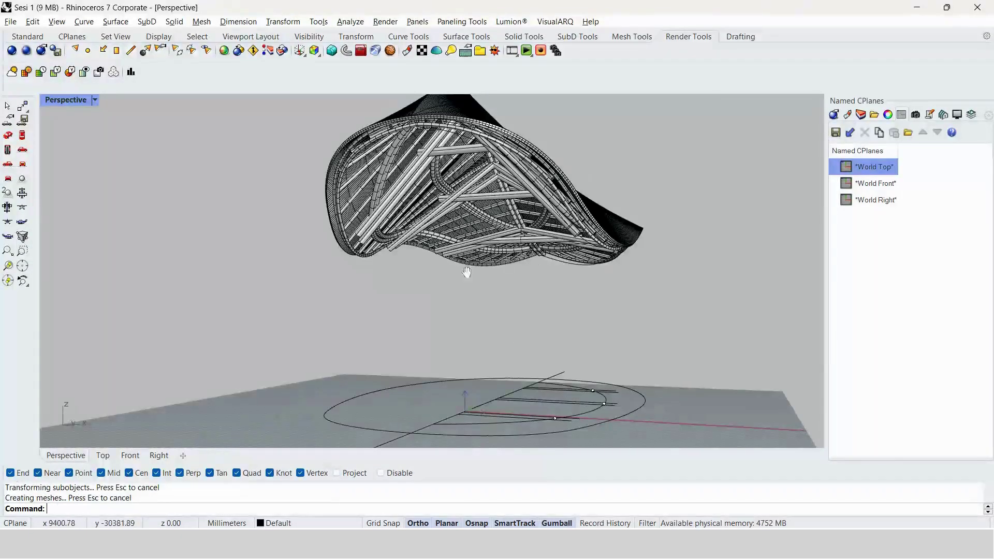
Examine the roof structure and its horizontal ties from several sides.
{"action": "right_click_drag", "start_coordinate": [466, 273], "coordinate": [458, 265]}
{"action": "right_click_drag", "start_coordinate": [466, 223], "coordinate": [483, 208]}
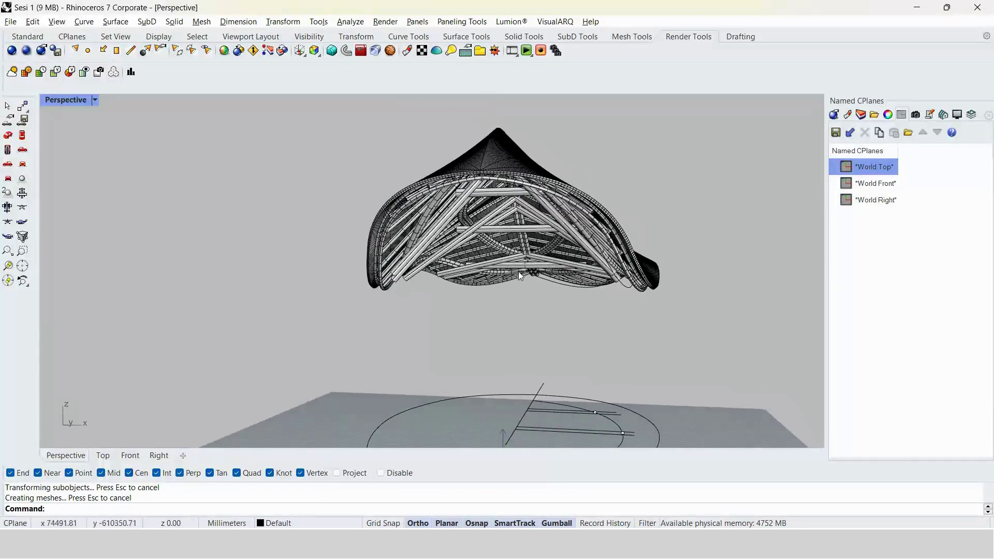
{"action": "right_click_drag", "start_coordinate": [545, 290], "coordinate": [650, 229]}
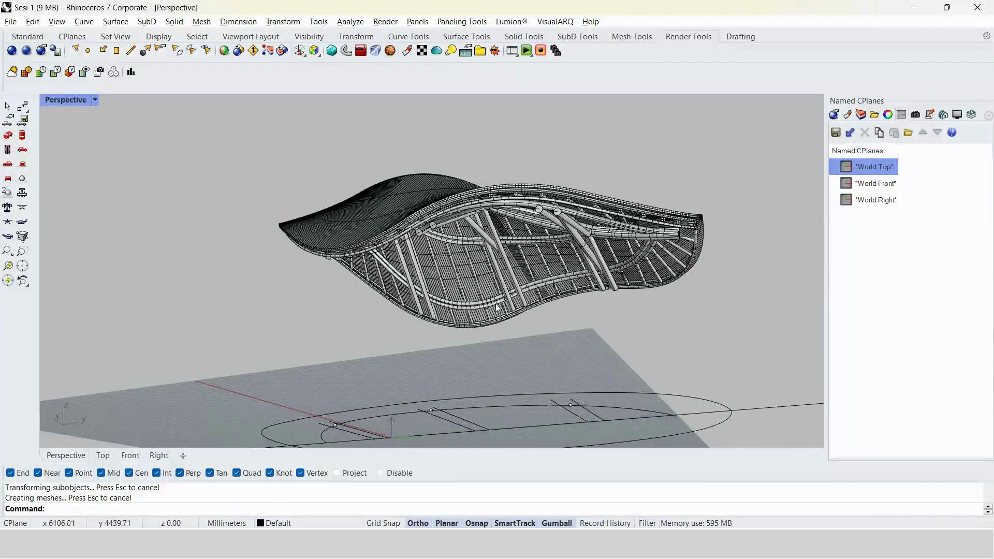
{"action": "right_click_drag", "start_coordinate": [497, 308], "coordinate": [522, 313]}
{"action": "right_click_drag", "start_coordinate": [465, 266], "coordinate": [343, 330]}
{"action": "right_click_drag", "start_coordinate": [490, 357], "coordinate": [465, 335]}
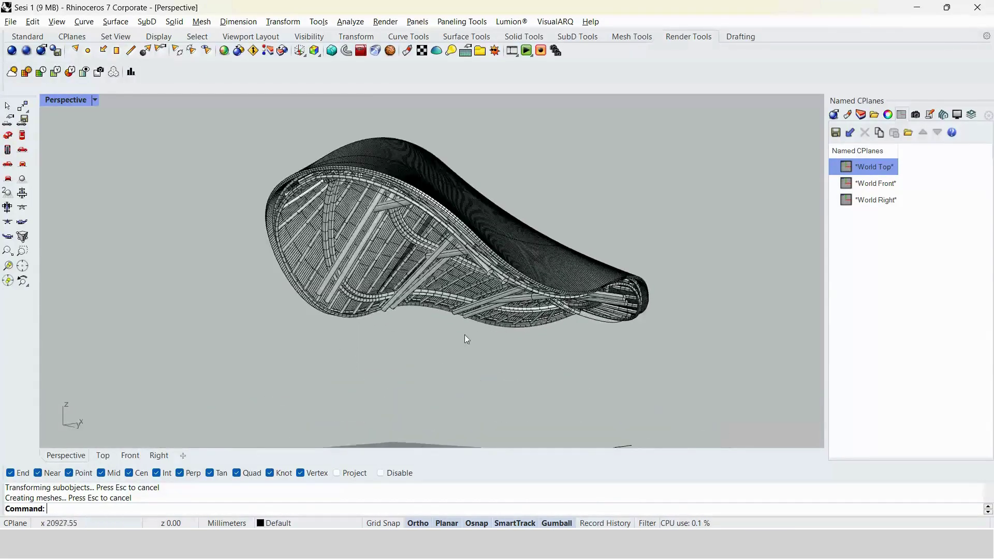
{"action": "right_click_drag", "start_coordinate": [361, 288], "coordinate": [293, 281]}
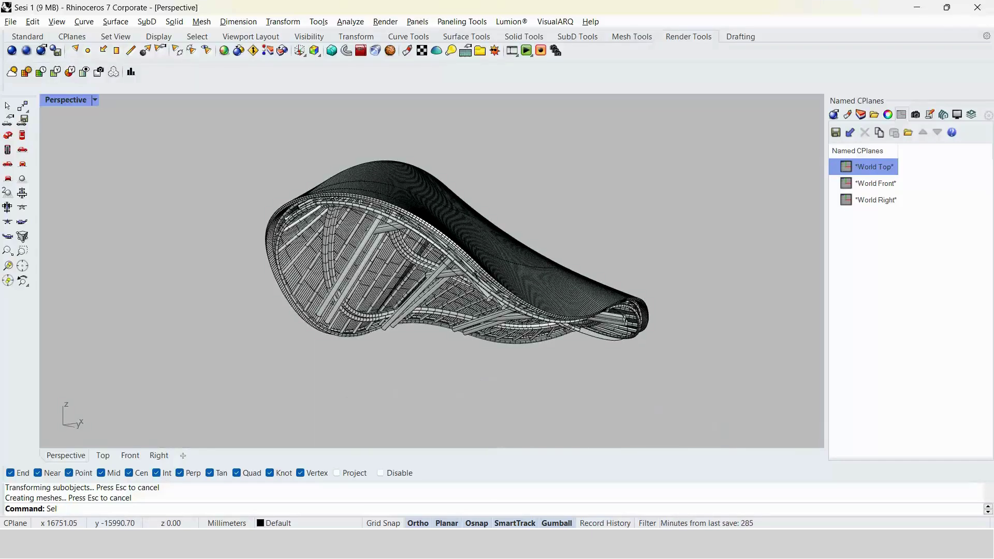
Select all curves in the model with SelCrv and hide them.
{"action": "key", "text": "Return"}
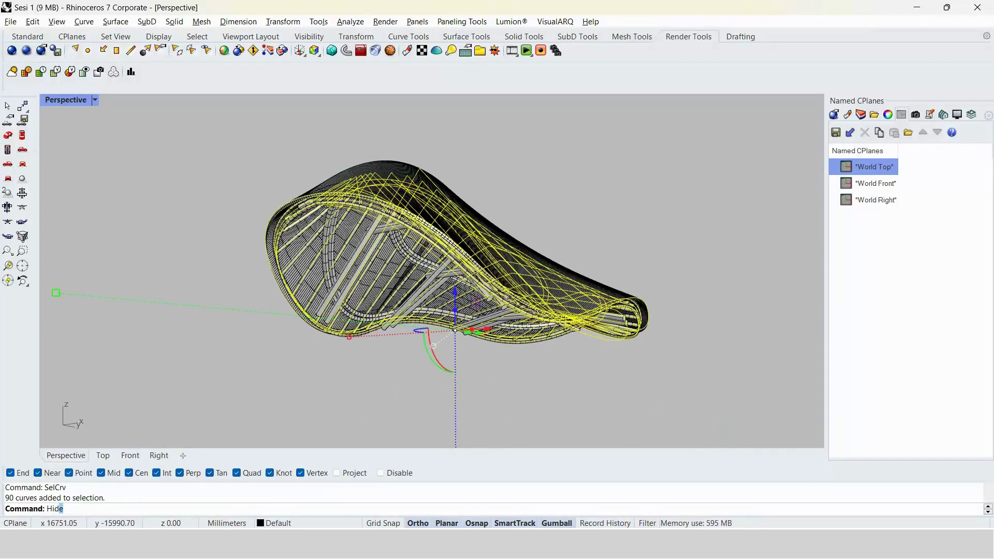
{"action": "type", "text": "Hide"}
{"action": "key", "text": "Return"}
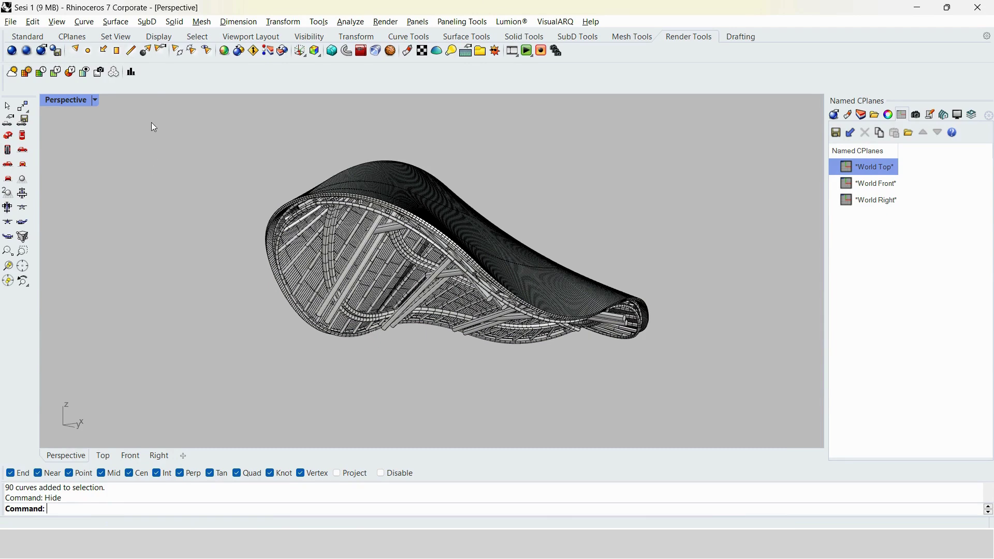
Preview the roof in the Rendered display mode and return to the Shaded mode.
{"action": "key", "text": "ctrl+alt+r"}
{"action": "right_click_drag", "start_coordinate": [275, 237], "coordinate": [216, 217]}
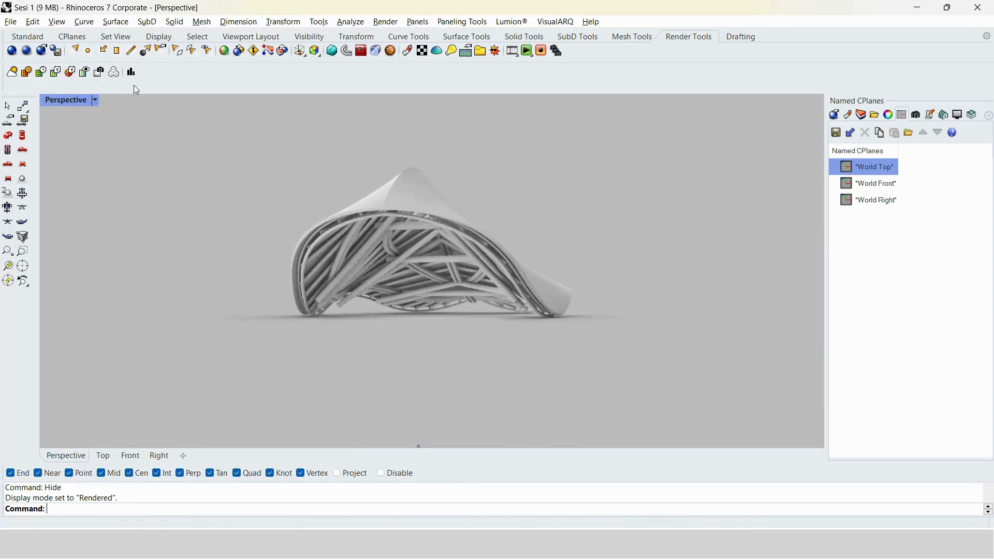
{"action": "key", "text": "ctrl+alt+s"}
Draw a trial circle of 140 mm diameter centred on the ground point nearest the red axis, and delete it.
{"action": "right_click_drag", "start_coordinate": [248, 280], "coordinate": [404, 352]}
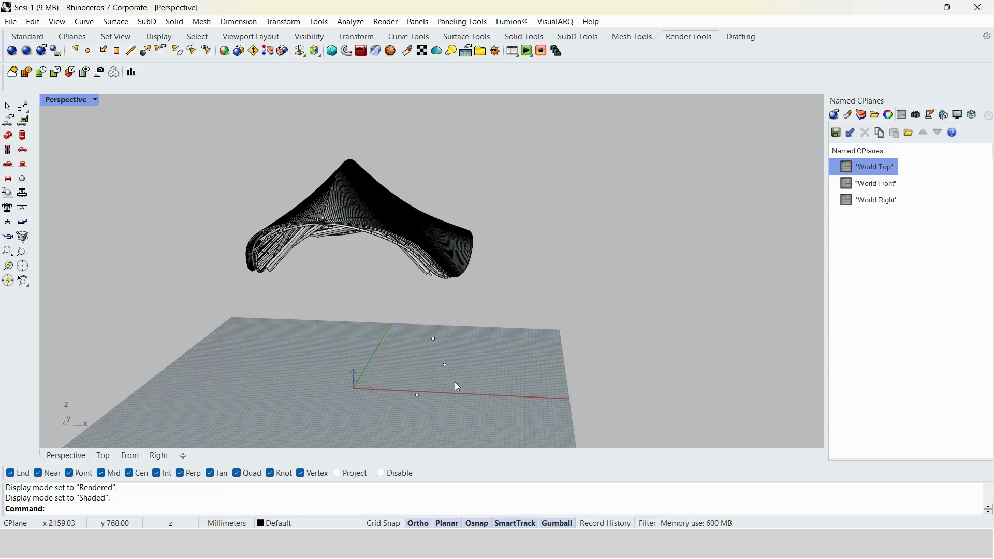
{"action": "right_click_drag", "start_coordinate": [454, 386], "coordinate": [410, 390]}
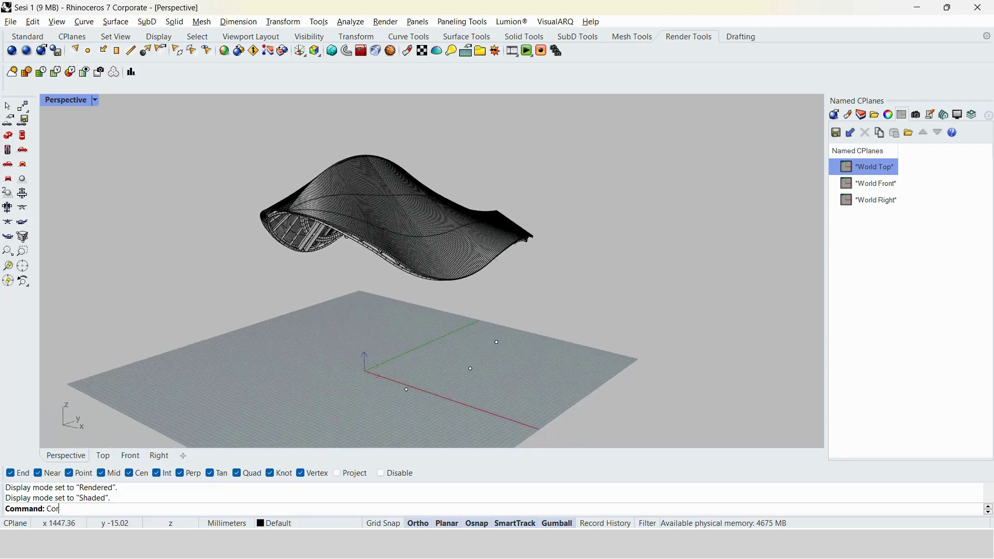
{"action": "key", "text": "Return"}
{"action": "type", "text": "Circle"}
{"action": "key", "text": "Return"}
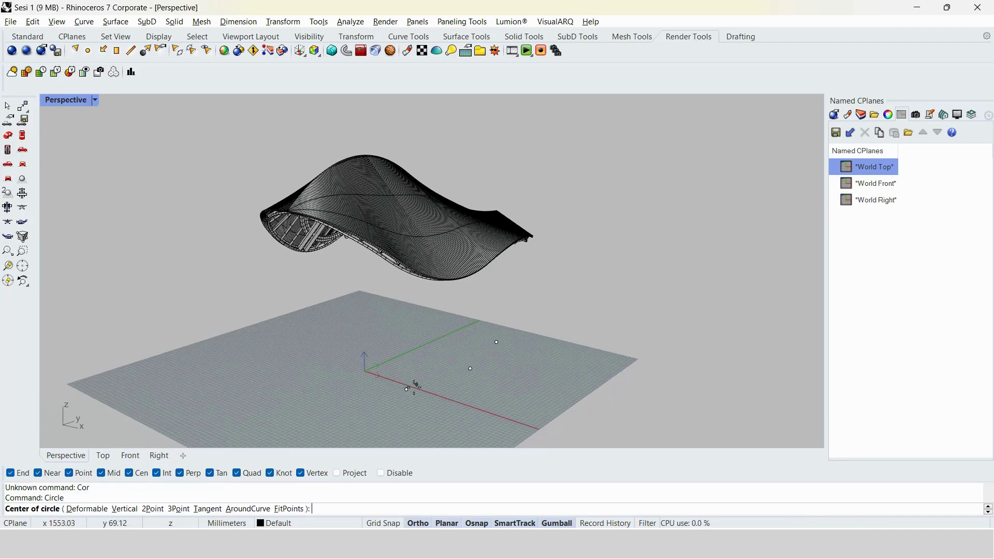
{"action": "left_click", "coordinate": [407, 389]}
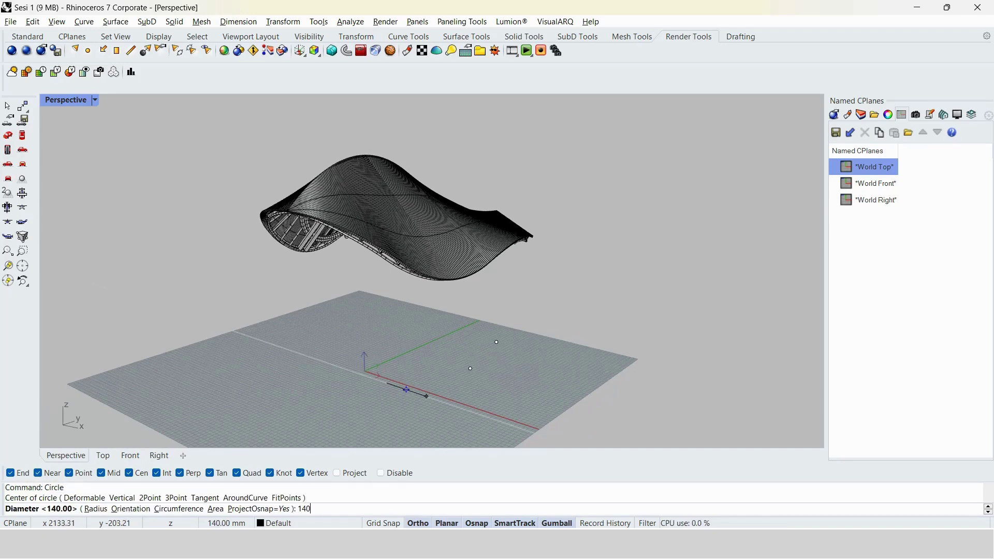
{"action": "key", "text": "Return"}
{"action": "scroll", "coordinate": [412, 396], "scroll_direction": "up", "scroll_amount": 3}
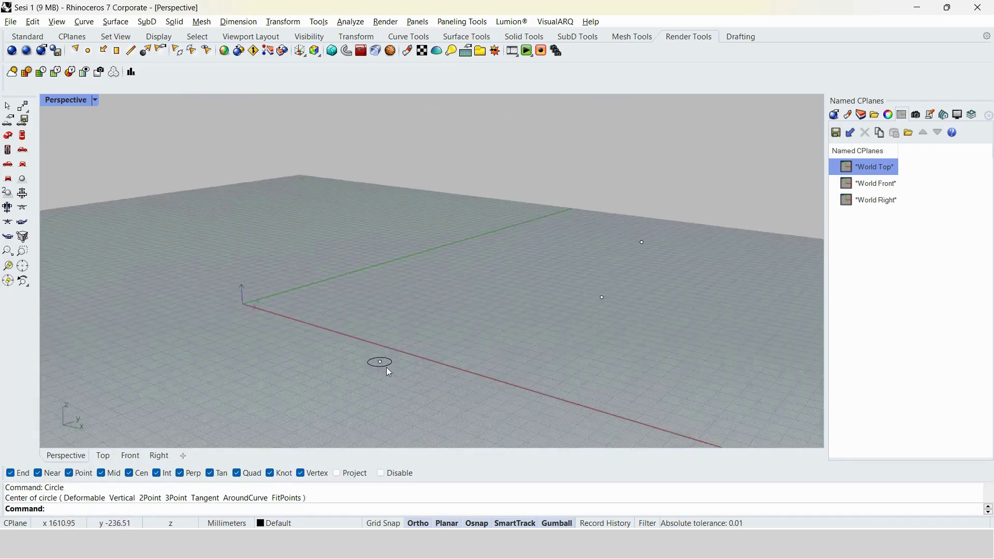
{"action": "left_click", "coordinate": [388, 368]}
{"action": "type", "text": "CPlane"}
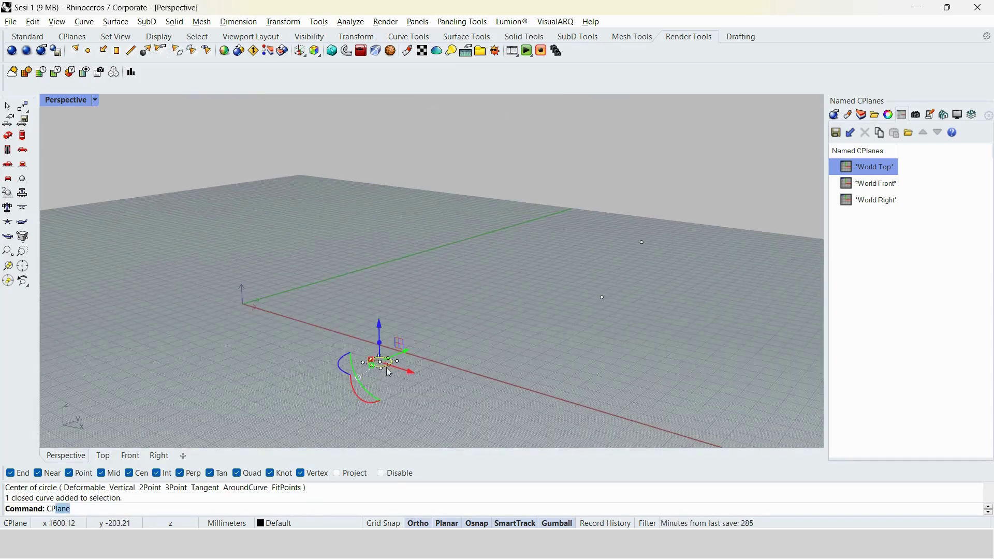
{"action": "left_click", "coordinate": [388, 368]}
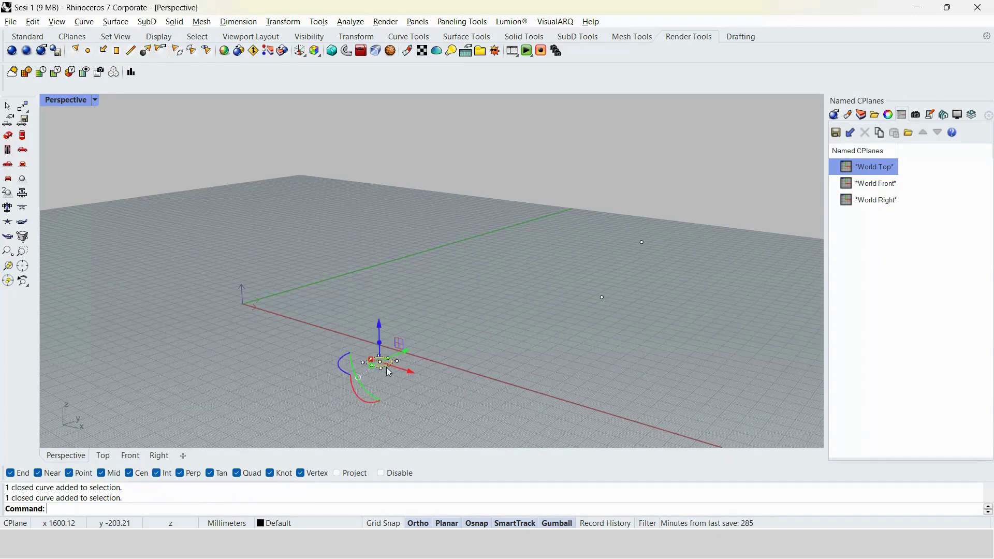
{"action": "key", "text": "Delete"}
Extrude the three ground points vertically into lines reaching up to the roof.
{"action": "left_click_drag", "start_coordinate": [293, 200], "coordinate": [750, 399]}
{"action": "scroll", "coordinate": [461, 334], "scroll_direction": "down", "scroll_amount": 2}
{"action": "scroll", "coordinate": [461, 334], "scroll_direction": "down", "scroll_amount": 3}
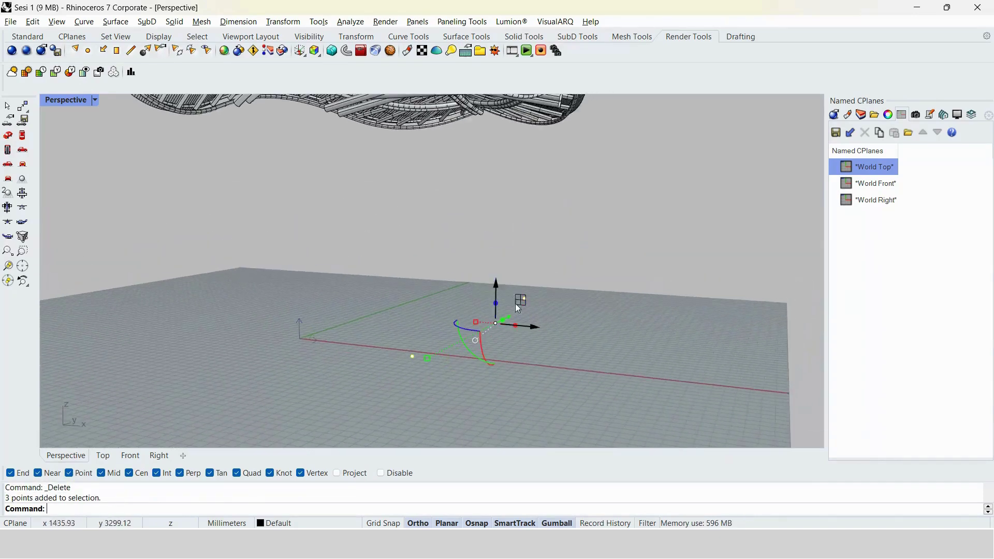
{"action": "left_click_drag", "start_coordinate": [502, 304], "coordinate": [495, 191]}
{"action": "scroll", "coordinate": [501, 218], "scroll_direction": "down", "scroll_amount": 2}
{"action": "scroll", "coordinate": [518, 207], "scroll_direction": "up", "scroll_amount": 3}
Pipe the three vertical lines with a 140 mm diameter to form columns.
{"action": "left_click_drag", "start_coordinate": [556, 226], "coordinate": [266, 233]}
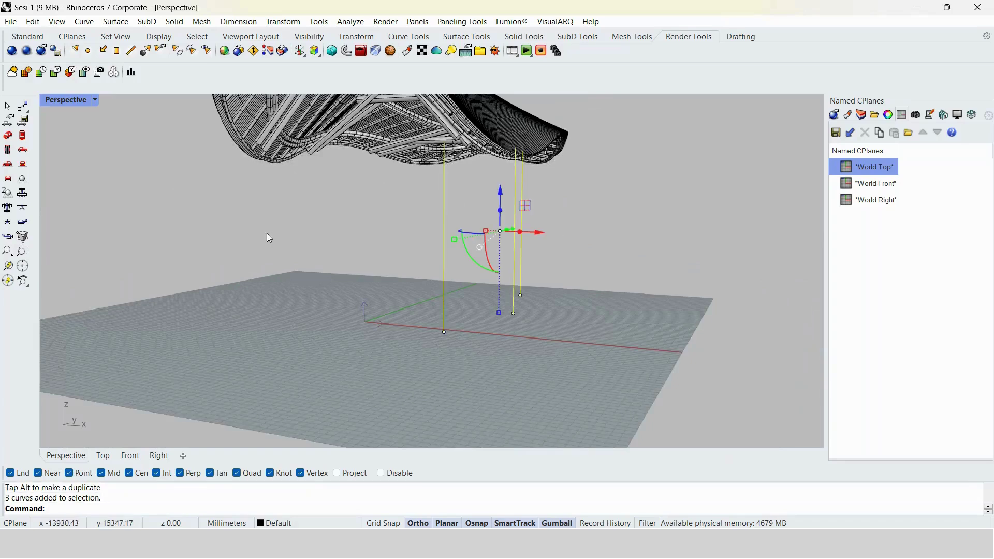
{"action": "type", "text": "Pipe"}
{"action": "key", "text": "Return"}
{"action": "key", "text": "Return"}
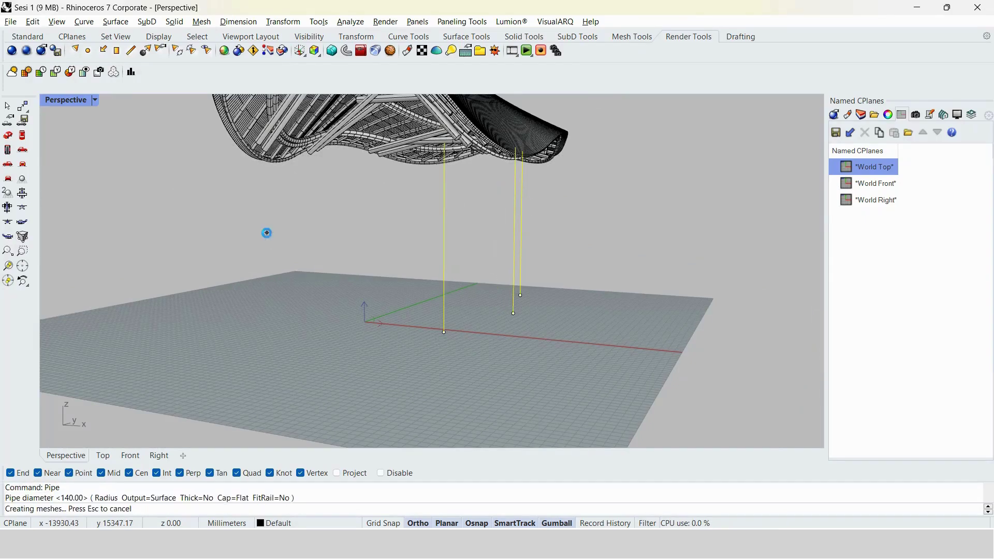
{"action": "key", "text": "Return"}
{"action": "scroll", "coordinate": [405, 281], "scroll_direction": "down", "scroll_amount": 5}
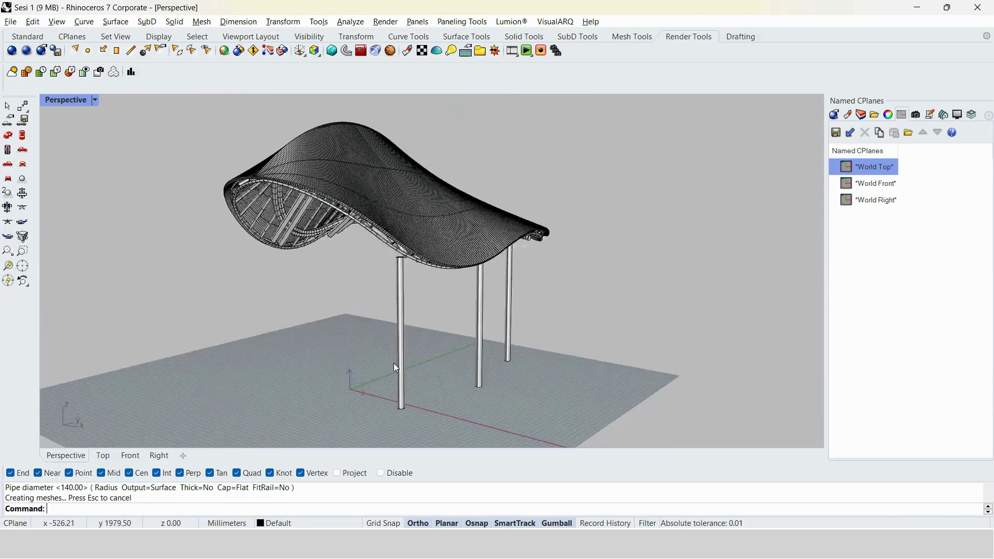
Draw a vertical reference line 1800 mm long downward from the low point of the roof's edge near the middle column.
{"action": "right_click_drag", "start_coordinate": [434, 289], "coordinate": [448, 262]}
{"action": "type", "text": "line"}
{"action": "key", "text": "Return"}
{"action": "scroll", "coordinate": [450, 280], "scroll_direction": "up", "scroll_amount": 4}
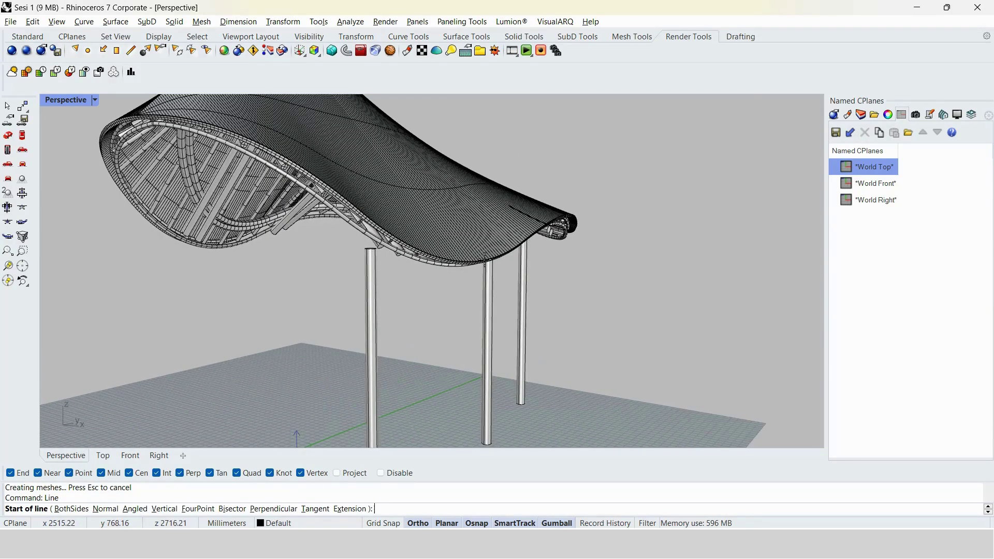
{"action": "type", "text": "v"}
{"action": "key", "text": "Return"}
{"action": "left_click", "coordinate": [485, 261]}
{"action": "right_click_drag", "start_coordinate": [477, 344], "coordinate": [436, 366]}
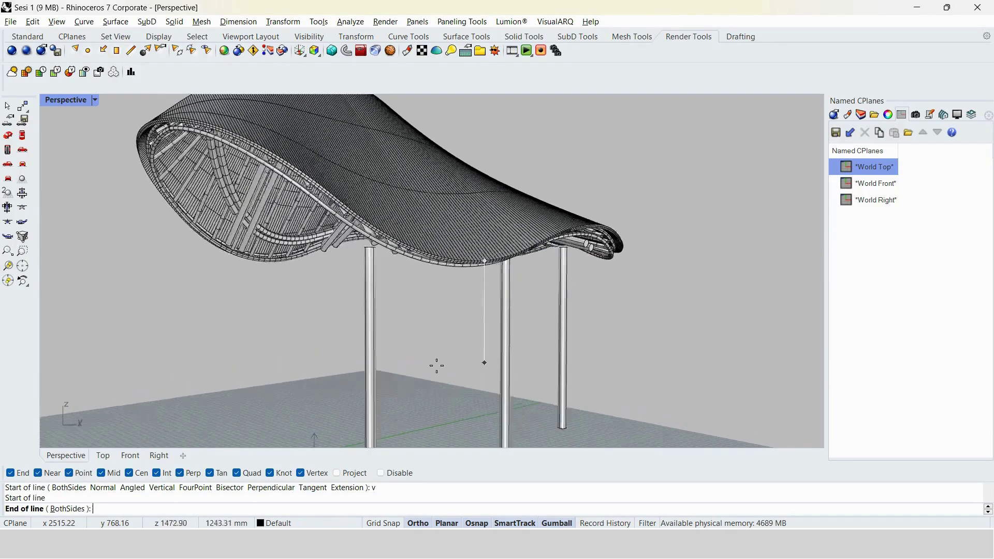
{"action": "type", "text": "180"}
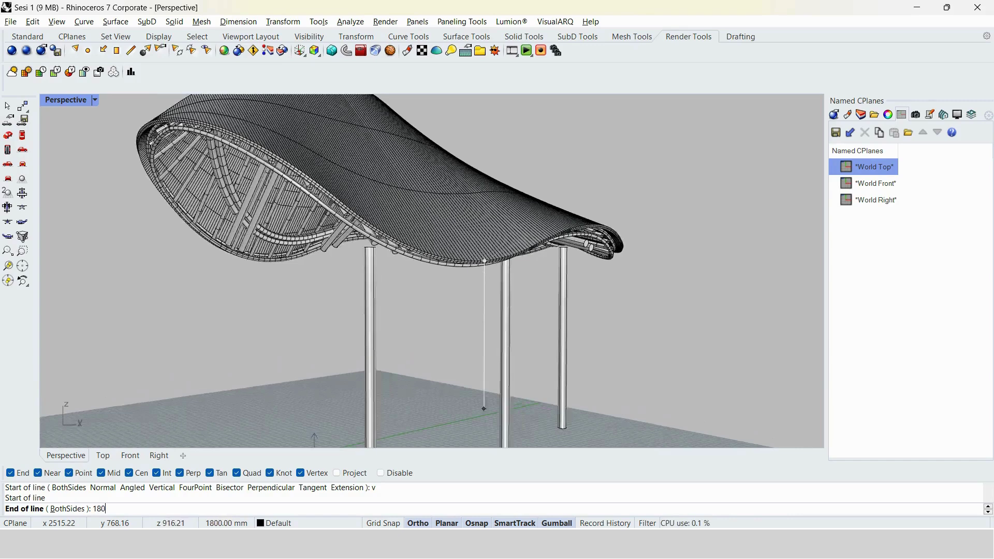
{"action": "type", "text": "0"}
{"action": "key", "text": "Return"}
{"action": "scroll", "coordinate": [449, 371], "scroll_direction": "down", "scroll_amount": 5}
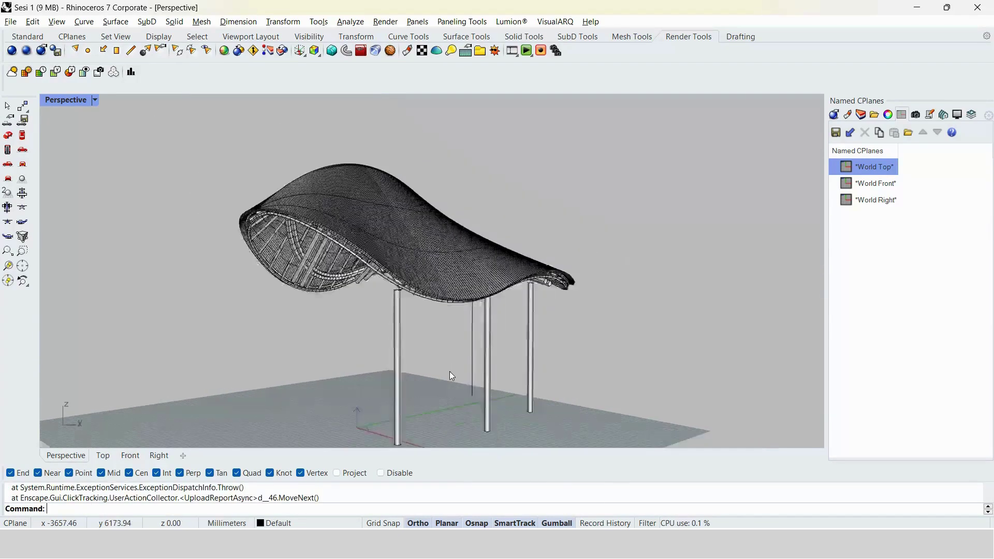
Select the whole roof structure together with the vertical reference line, leaving the three columns out.
{"action": "scroll", "coordinate": [454, 369], "scroll_direction": "up", "scroll_amount": 2}
{"action": "left_click_drag", "start_coordinate": [226, 184], "coordinate": [569, 372]}
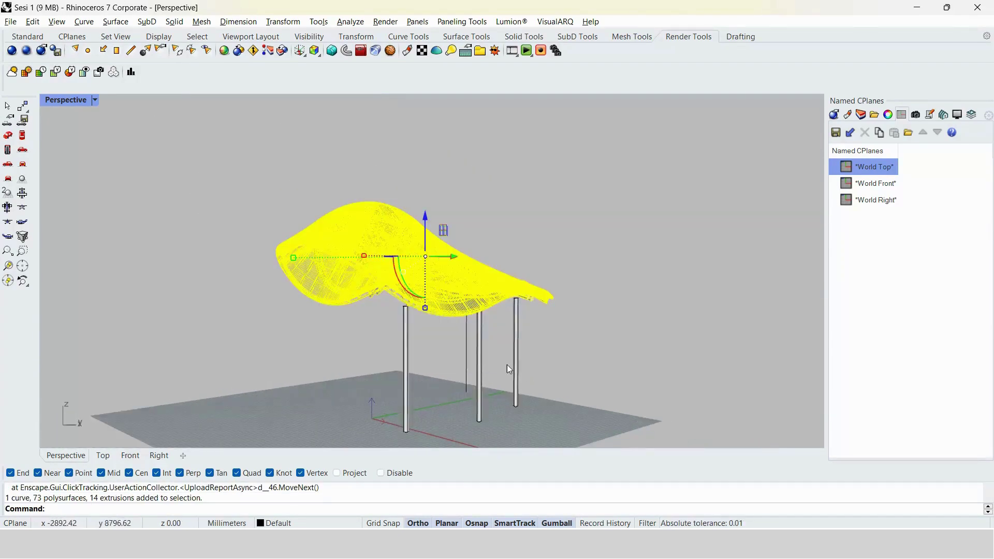
{"action": "left_click", "coordinate": [468, 358], "text": "shift"}
{"action": "right_click_drag", "start_coordinate": [430, 349], "coordinate": [448, 314]}
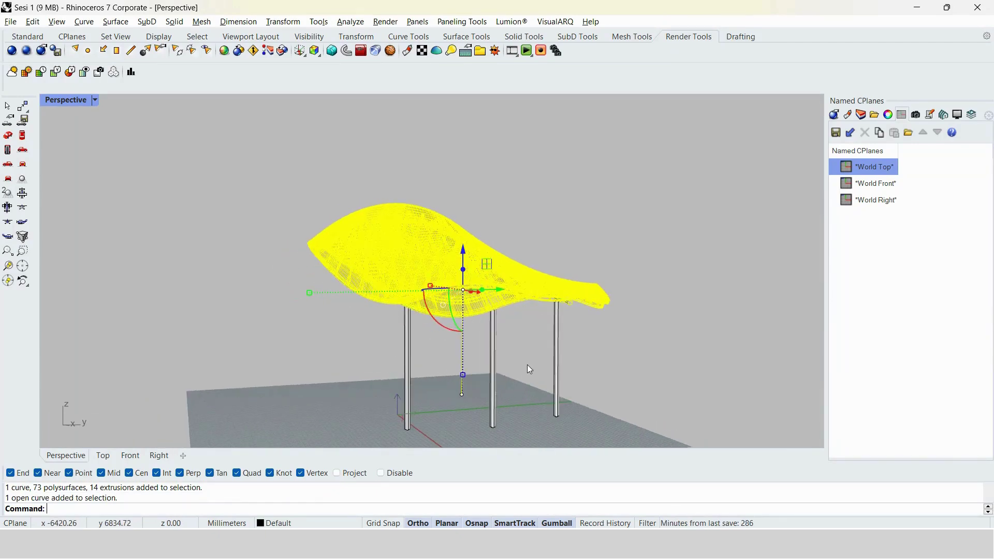
{"action": "right_click_drag", "start_coordinate": [519, 369], "coordinate": [559, 308]}
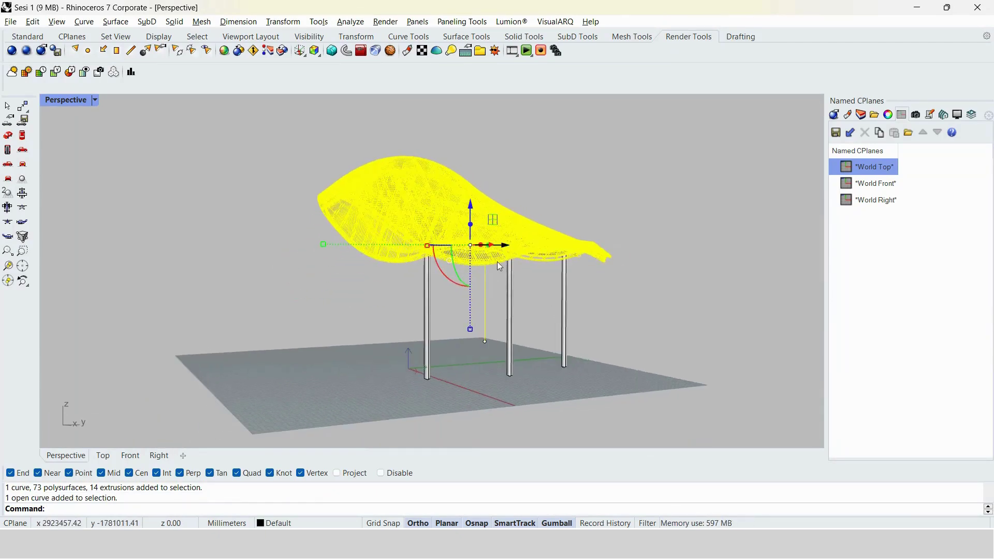
{"action": "right_click_drag", "start_coordinate": [498, 263], "coordinate": [495, 325]}
{"action": "key", "text": "Return"}
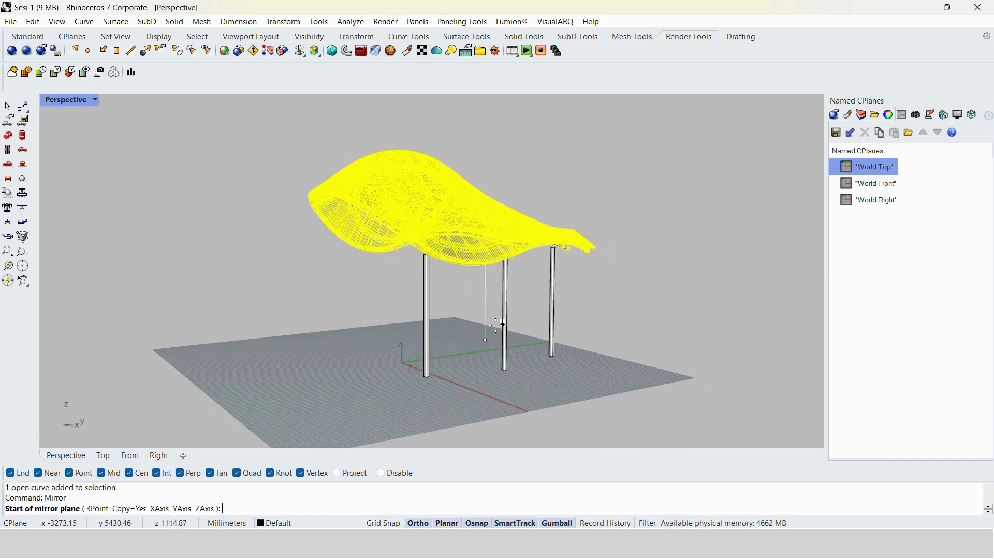
{"action": "type", "text": "v"}
{"action": "left_click", "coordinate": [485, 340]}
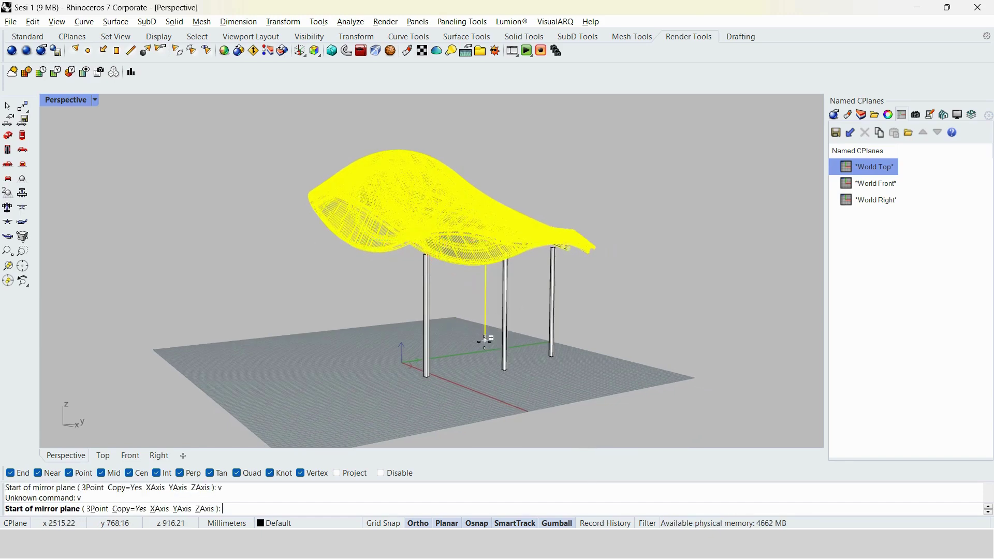
{"action": "left_click", "coordinate": [450, 359]}
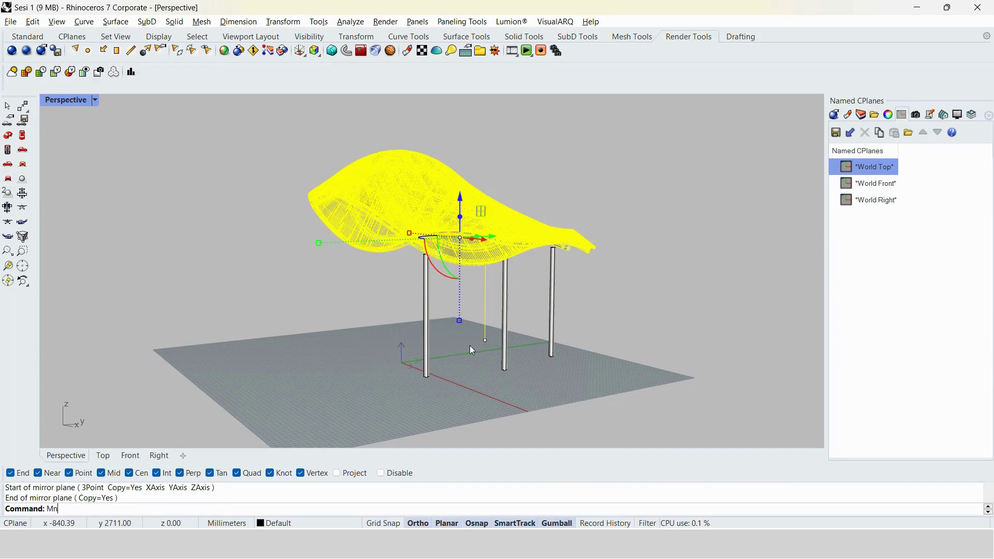
Move the roof vertically down until the reference line's lower end meets the ground plane, and delete the reference line.
{"action": "key", "text": "Return"}
{"action": "type", "text": "v"}
{"action": "key", "text": "Return"}
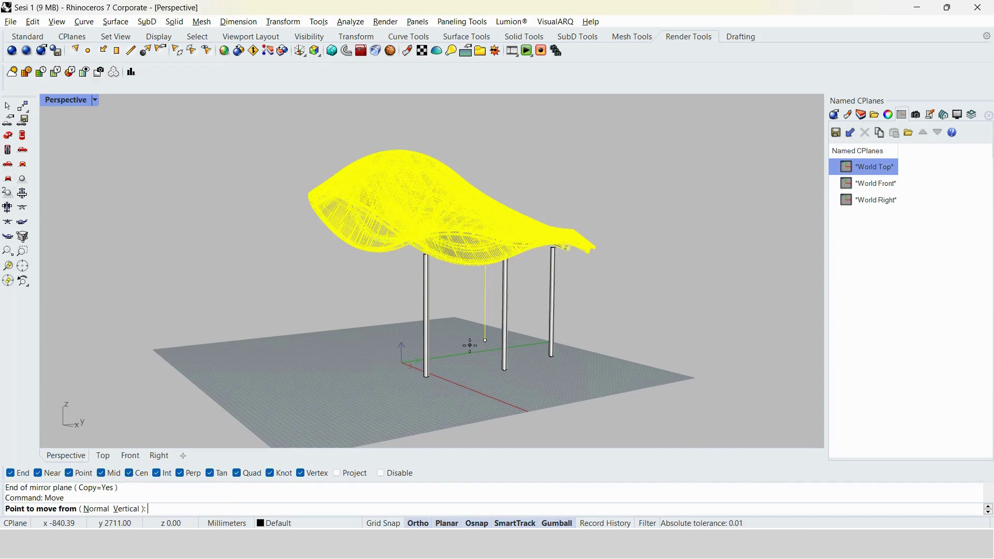
{"action": "scroll", "coordinate": [470, 346], "scroll_direction": "up", "scroll_amount": 2}
{"action": "left_click", "coordinate": [488, 339]}
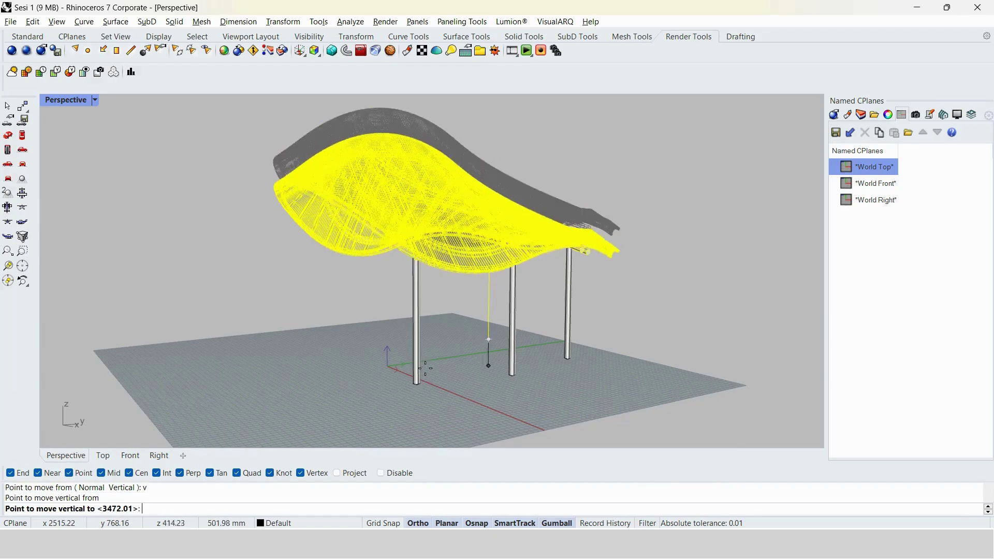
{"action": "left_click", "coordinate": [489, 387]}
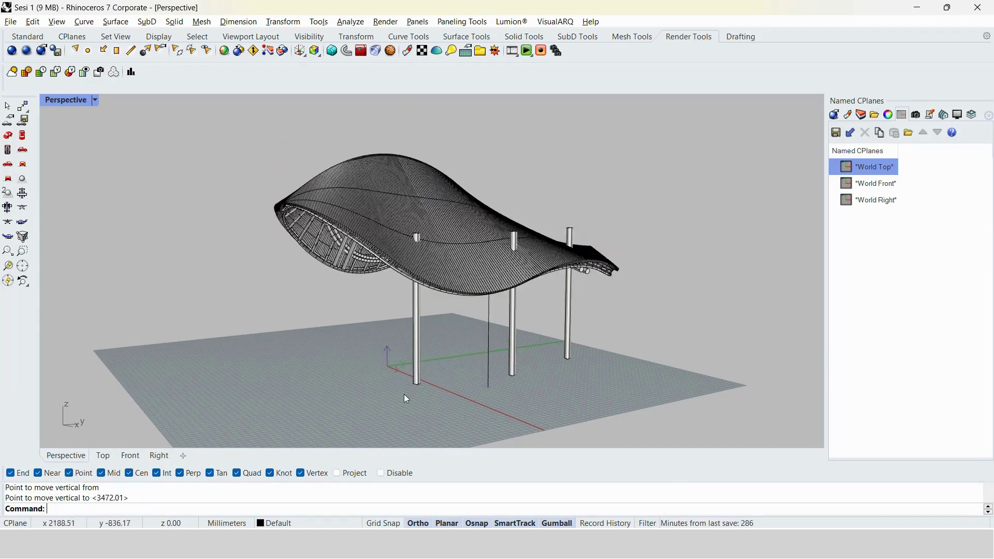
{"action": "left_click", "coordinate": [489, 363]}
{"action": "key", "text": "Delete"}
Lower the protruding top face of the column nearest the red axis to below the roof surface.
{"action": "right_click_drag", "start_coordinate": [490, 364], "coordinate": [399, 221]}
{"action": "scroll", "coordinate": [451, 260], "scroll_direction": "up", "scroll_amount": 2}
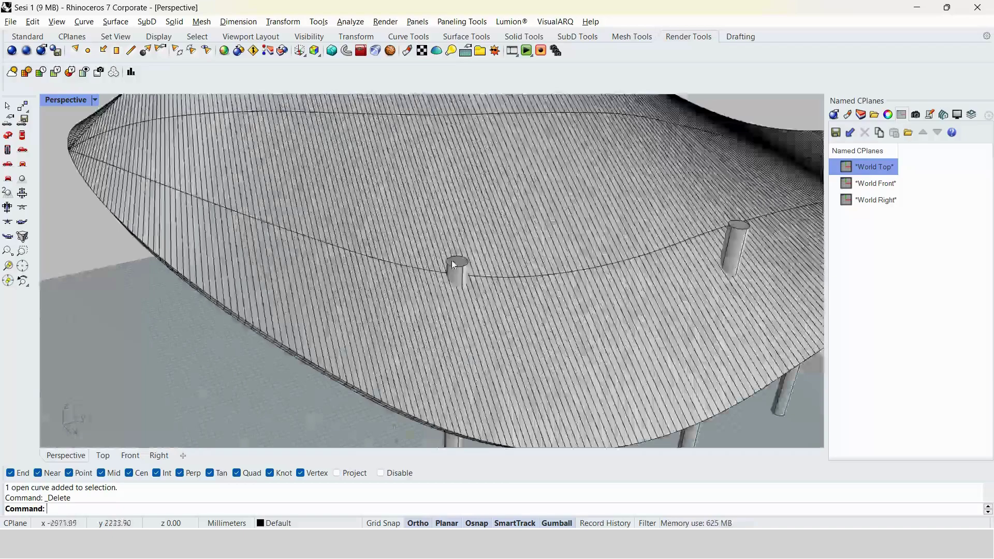
{"action": "scroll", "coordinate": [456, 260], "scroll_direction": "up", "scroll_amount": 3}
{"action": "left_click", "coordinate": [464, 262]}
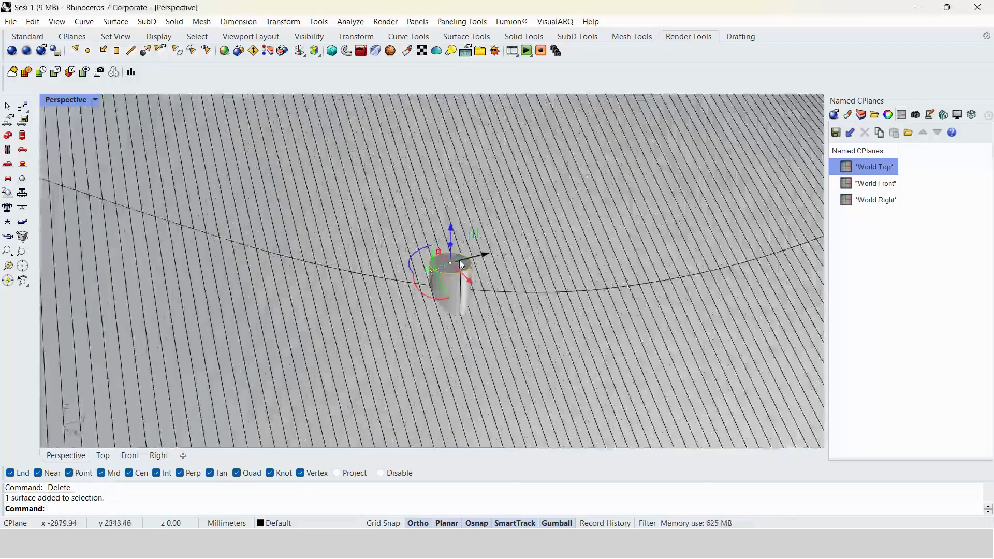
{"action": "left_click_drag", "start_coordinate": [452, 232], "coordinate": [450, 290]}
Lower the top face of the middle column until it sits beneath the roof surface.
{"action": "scroll", "coordinate": [450, 290], "scroll_direction": "down", "scroll_amount": 3}
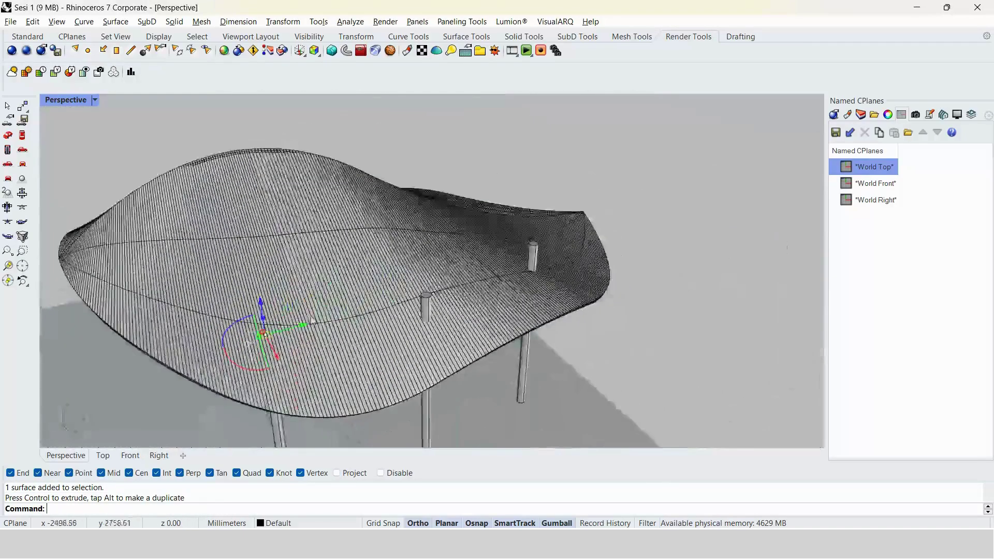
{"action": "scroll", "coordinate": [462, 296], "scroll_direction": "up", "scroll_amount": 3}
{"action": "left_click", "coordinate": [465, 294]}
{"action": "scroll", "coordinate": [465, 274], "scroll_direction": "up", "scroll_amount": 2}
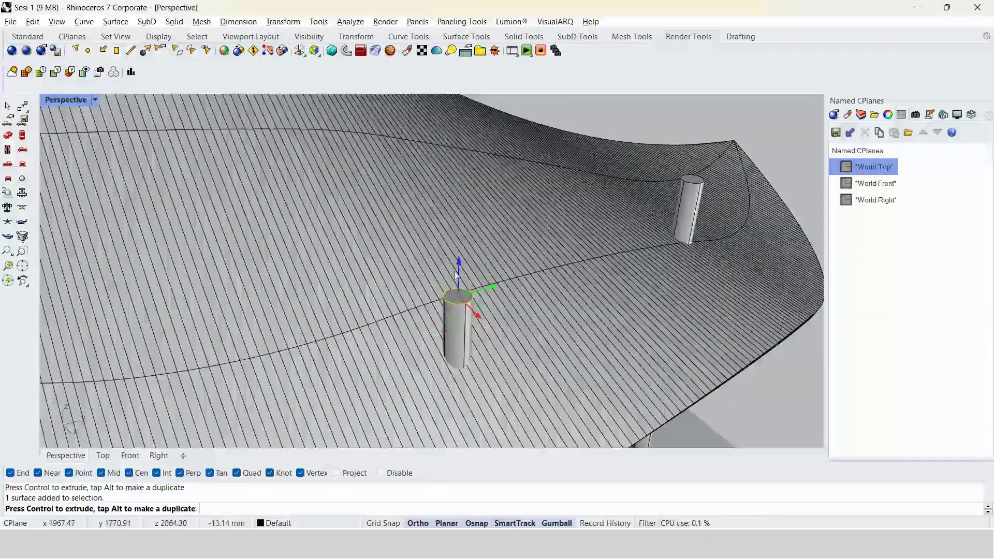
{"action": "left_click_drag", "start_coordinate": [459, 271], "coordinate": [453, 338]}
Lower the top face of the column farthest from the red axis to just below the roof surface.
{"action": "scroll", "coordinate": [452, 338], "scroll_direction": "down", "scroll_amount": 4}
{"action": "right_click_drag", "start_coordinate": [453, 338], "coordinate": [194, 401]}
{"action": "key", "text": "Escape"}
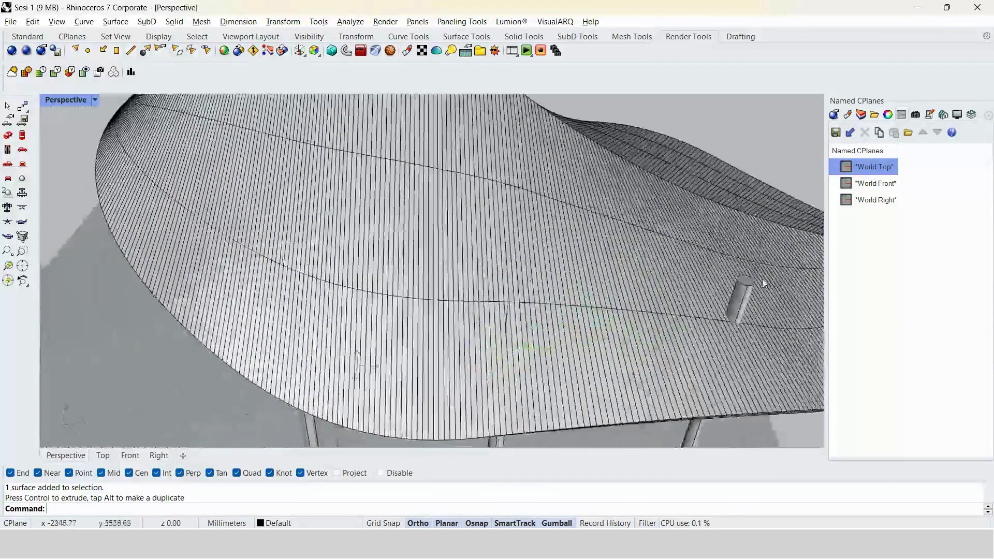
{"action": "scroll", "coordinate": [740, 282], "scroll_direction": "up", "scroll_amount": 5}
{"action": "scroll", "coordinate": [739, 281], "scroll_direction": "up", "scroll_amount": 1}
{"action": "left_click", "coordinate": [740, 282]}
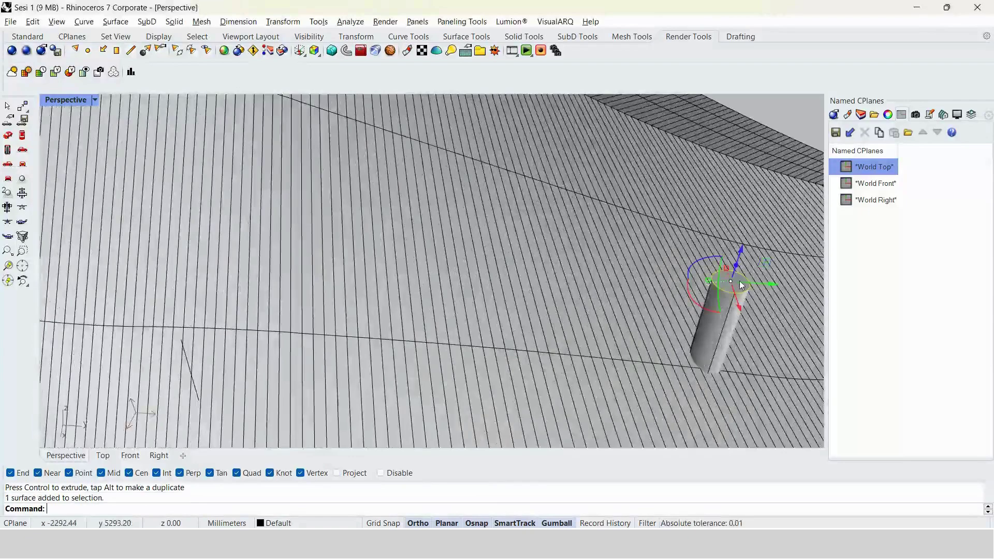
{"action": "left_click_drag", "start_coordinate": [741, 246], "coordinate": [723, 366]}
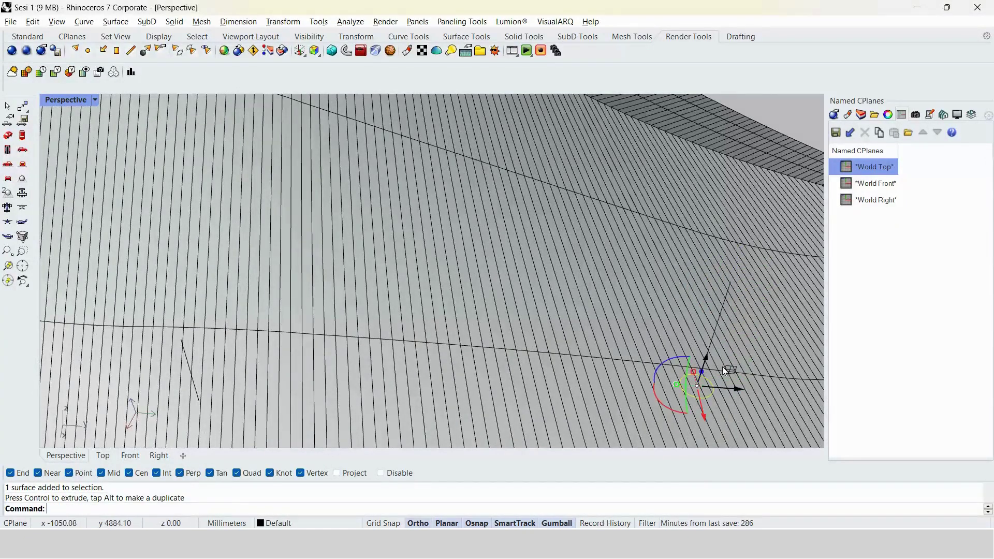
Select all curves with SelCrv and hide the three column centre lines.
{"action": "scroll", "coordinate": [555, 299], "scroll_direction": "down", "scroll_amount": 4}
{"action": "right_click_drag", "start_coordinate": [554, 299], "coordinate": [665, 294]}
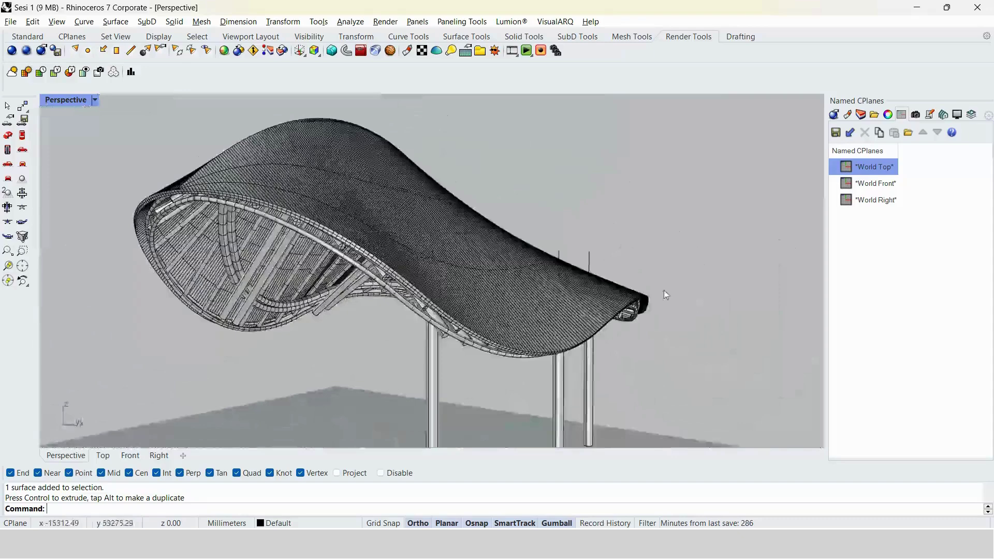
{"action": "key", "text": "Return"}
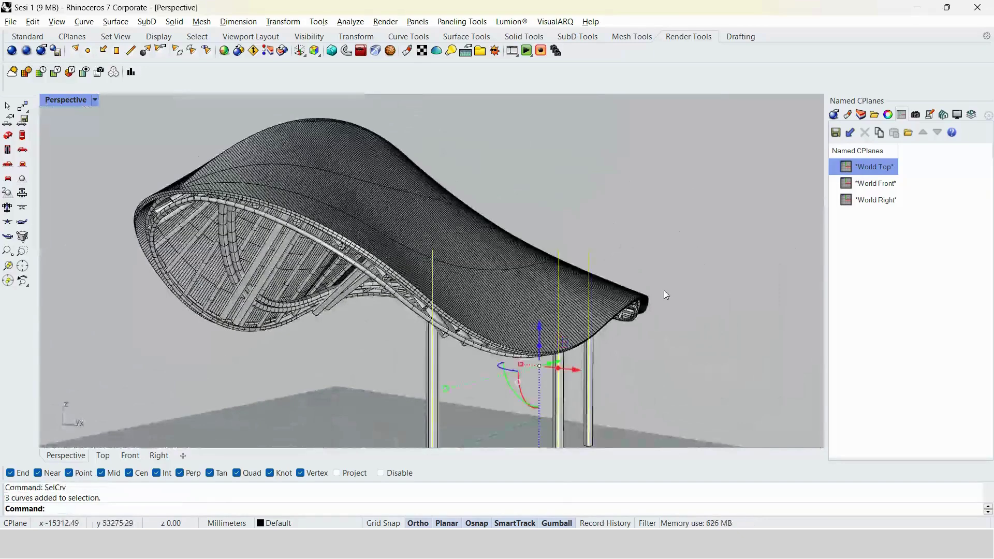
{"action": "key", "text": "ctrl+h"}
Mirror the three columns with a copy across the green axis, using a mirror plane that starts at 0,0,0.
{"action": "scroll", "coordinate": [664, 290], "scroll_direction": "down", "scroll_amount": 7}
{"action": "left_click_drag", "start_coordinate": [655, 353], "coordinate": [542, 359]}
{"action": "right_click_drag", "start_coordinate": [543, 359], "coordinate": [551, 381]}
{"action": "type", "text": "mirror"}
{"action": "key", "text": "Return"}
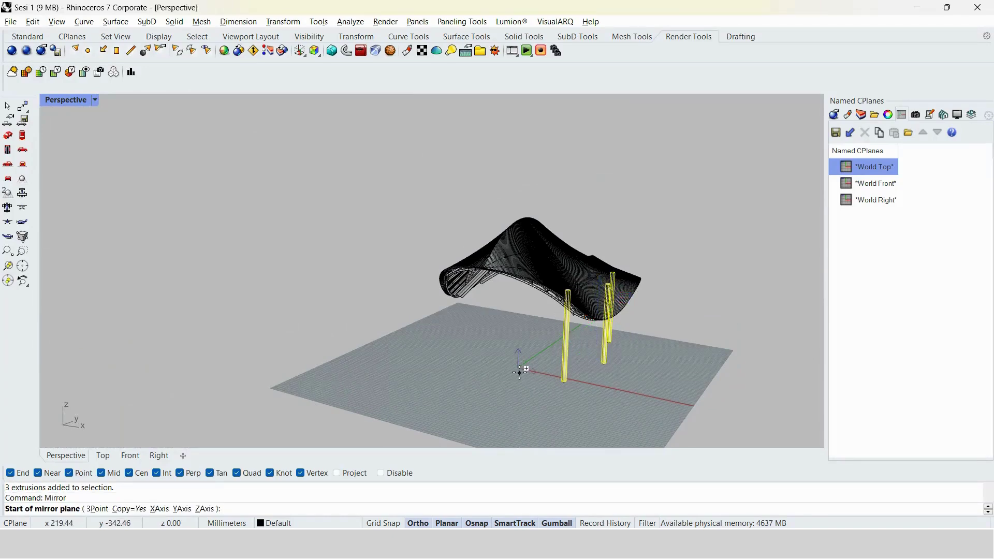
{"action": "type", "text": "0,0,0"}
{"action": "key", "text": "Return"}
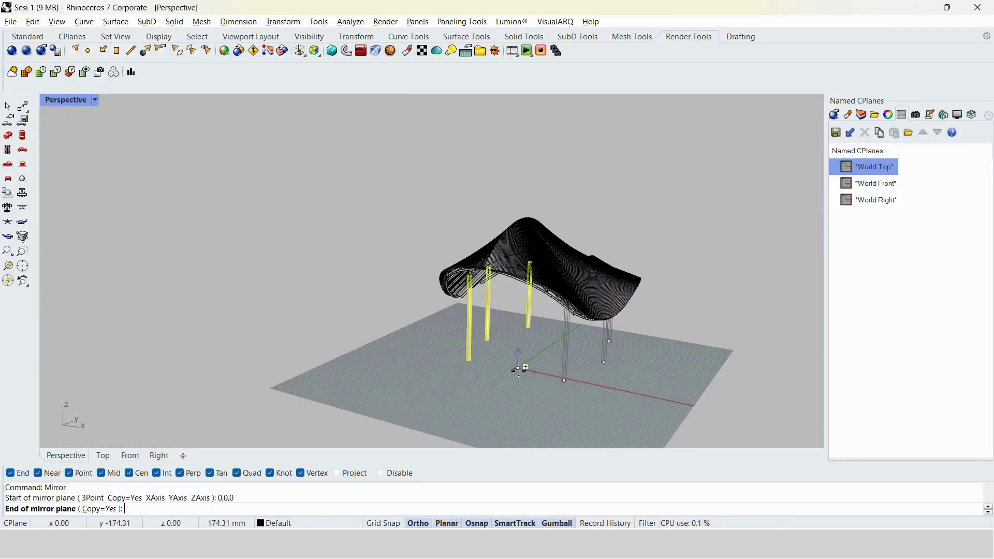
{"action": "left_click", "coordinate": [461, 405]}
Examine how the six columns meet the roof beams and framing from below and around the structure.
{"action": "right_click_drag", "start_coordinate": [510, 355], "coordinate": [564, 214]}
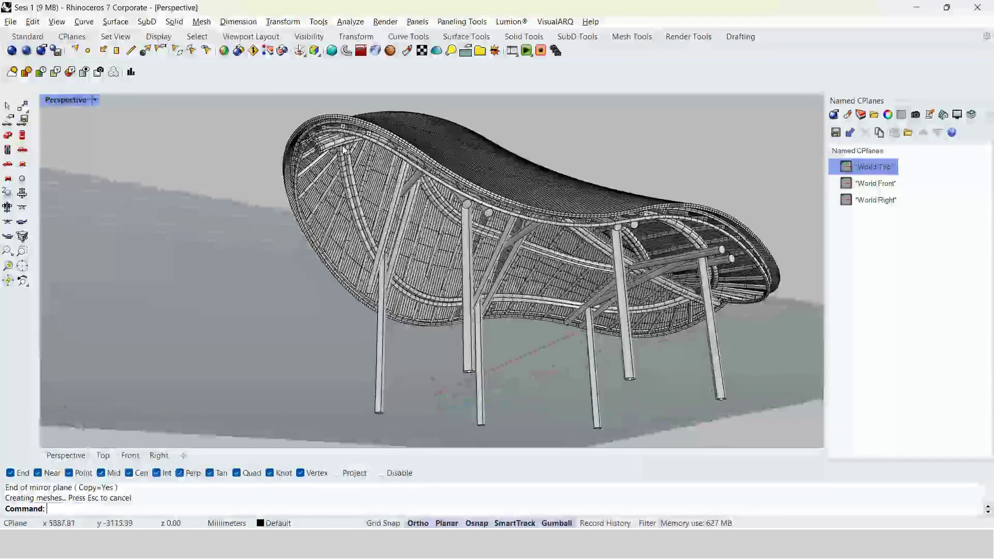
{"action": "right_click_drag", "start_coordinate": [415, 313], "coordinate": [362, 217]}
{"action": "scroll", "coordinate": [324, 167], "scroll_direction": "up", "scroll_amount": 8}
{"action": "scroll", "coordinate": [319, 138], "scroll_direction": "down", "scroll_amount": 8}
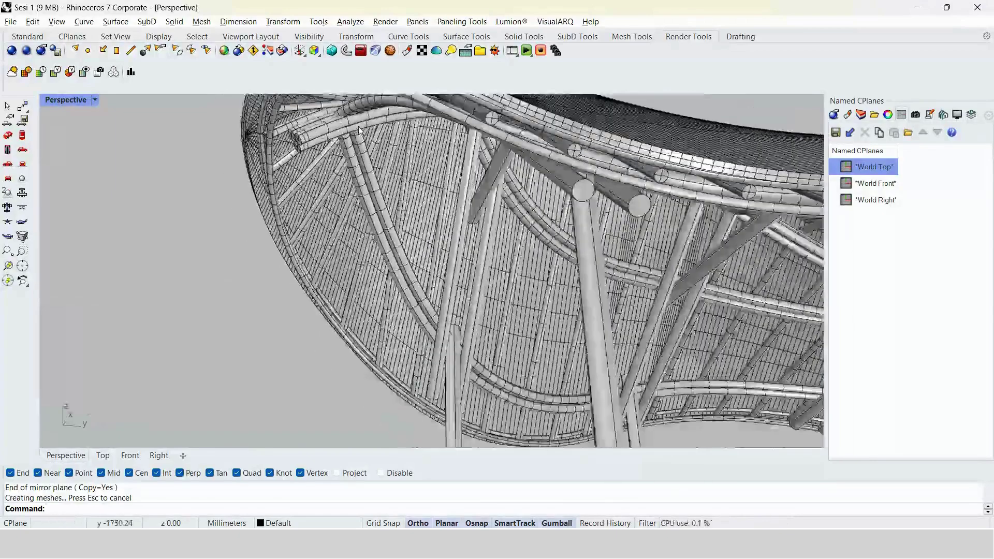
{"action": "right_click_drag", "start_coordinate": [505, 219], "coordinate": [350, 189]}
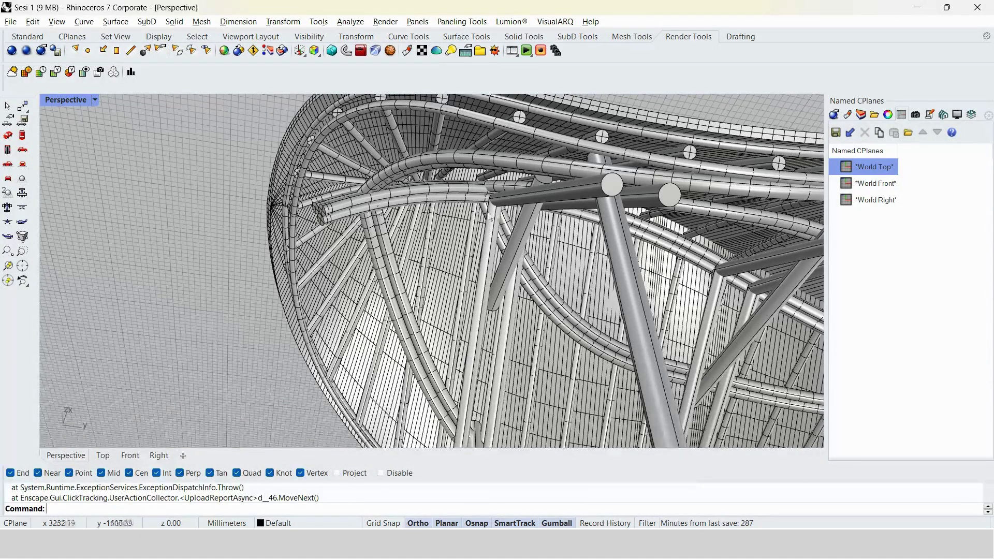
{"action": "scroll", "coordinate": [381, 208], "scroll_direction": "down", "scroll_amount": 6}
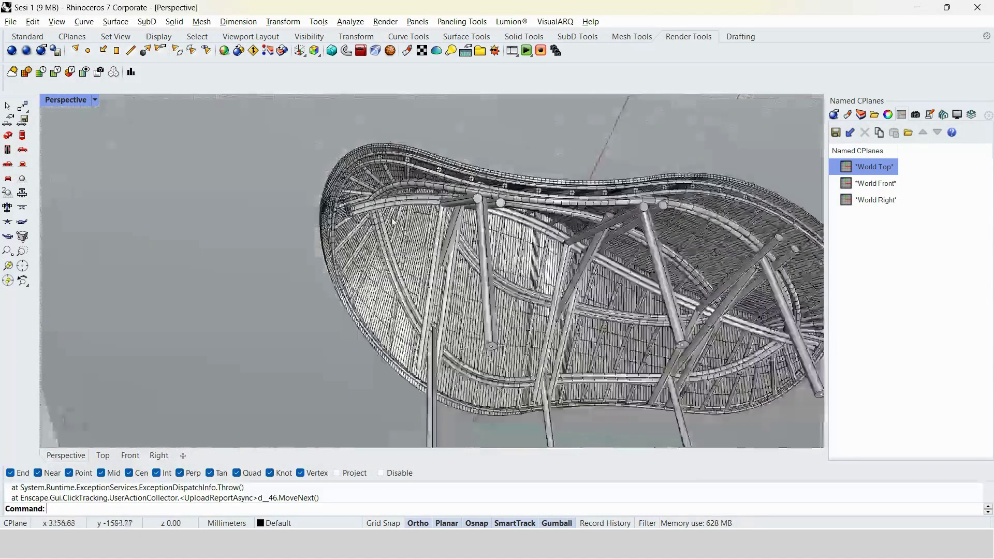
{"action": "right_click_drag", "start_coordinate": [466, 228], "coordinate": [366, 382]}
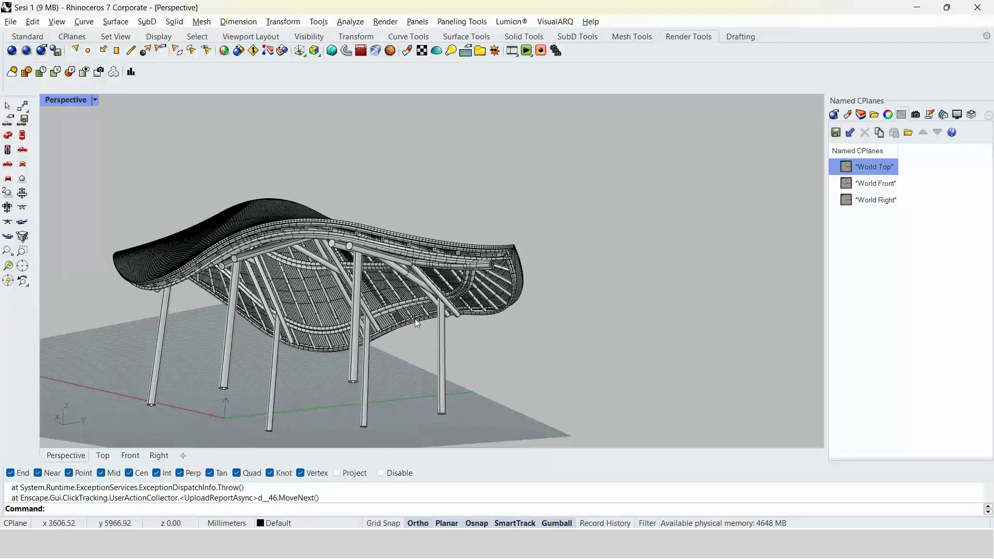
Switch the perspective view to the Rendered display mode and view the structure's underside.
{"action": "right_click_drag", "start_coordinate": [469, 234], "coordinate": [390, 242]}
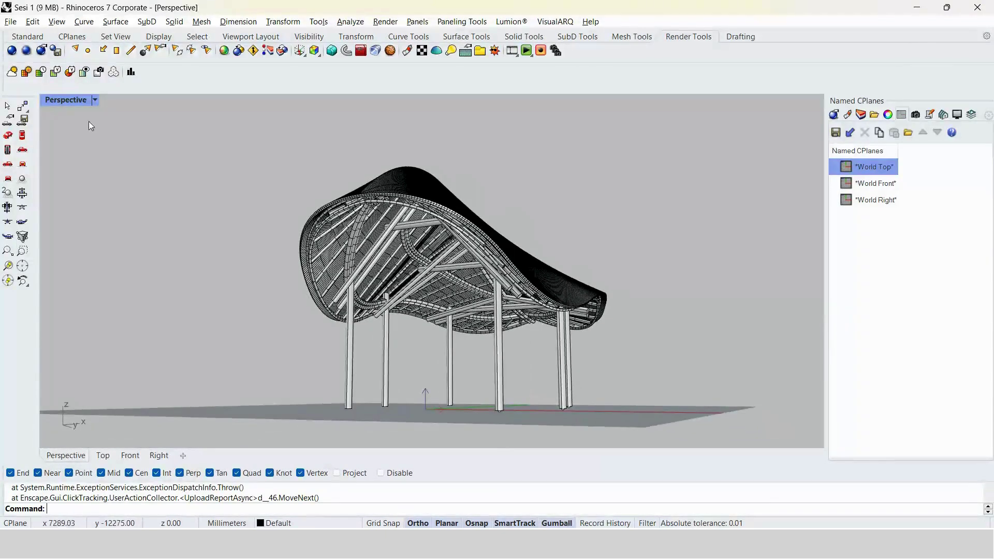
{"action": "left_click", "coordinate": [113, 72]}
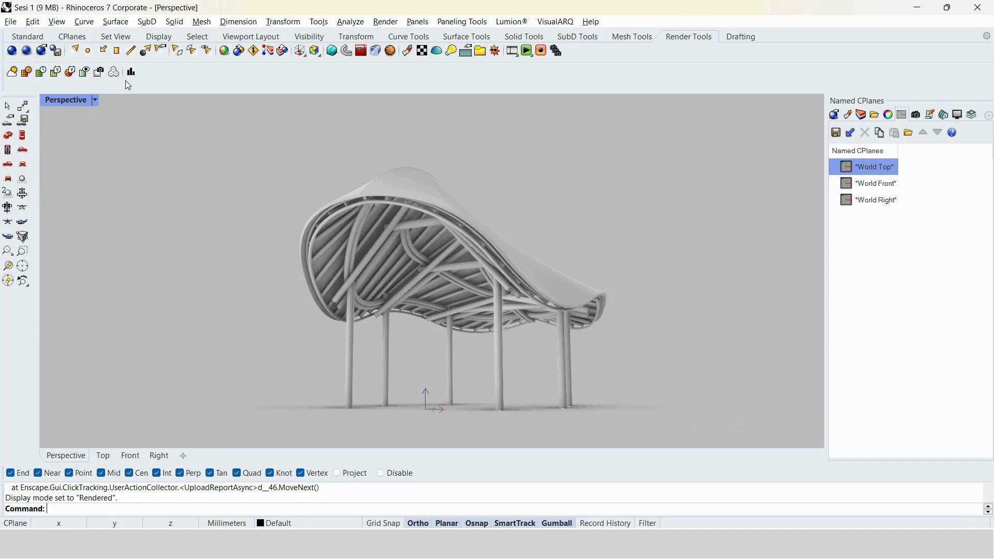
{"action": "right_click_drag", "start_coordinate": [414, 306], "coordinate": [425, 331]}
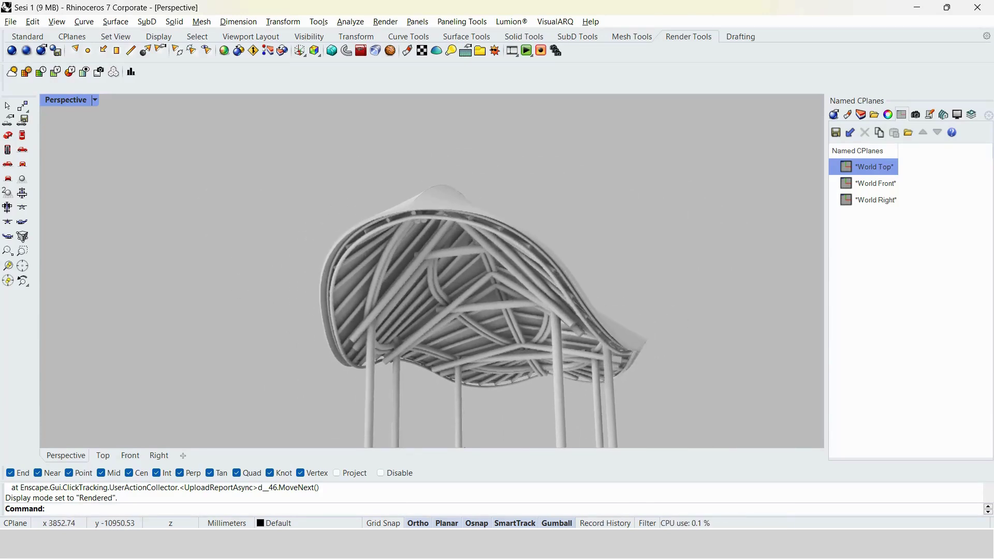